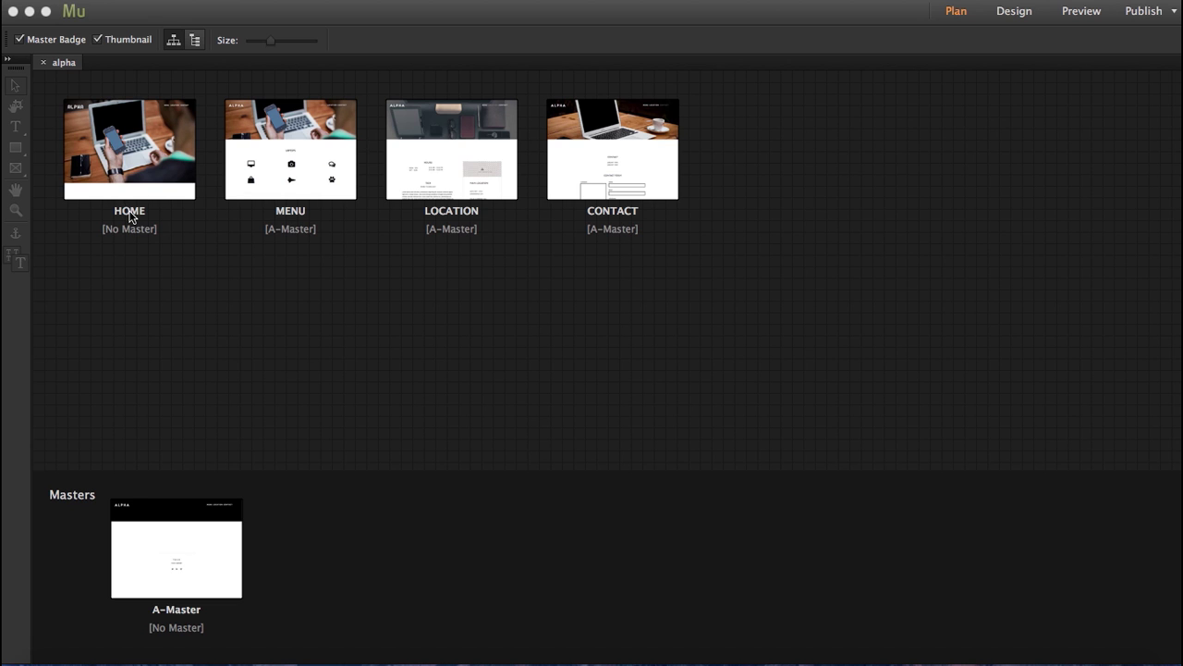
# Step: Rename the MENU, LOCATION and CONTACT pages to SINGLE, PAGE and SEARCH
pyautogui.doubleClick(289, 213)
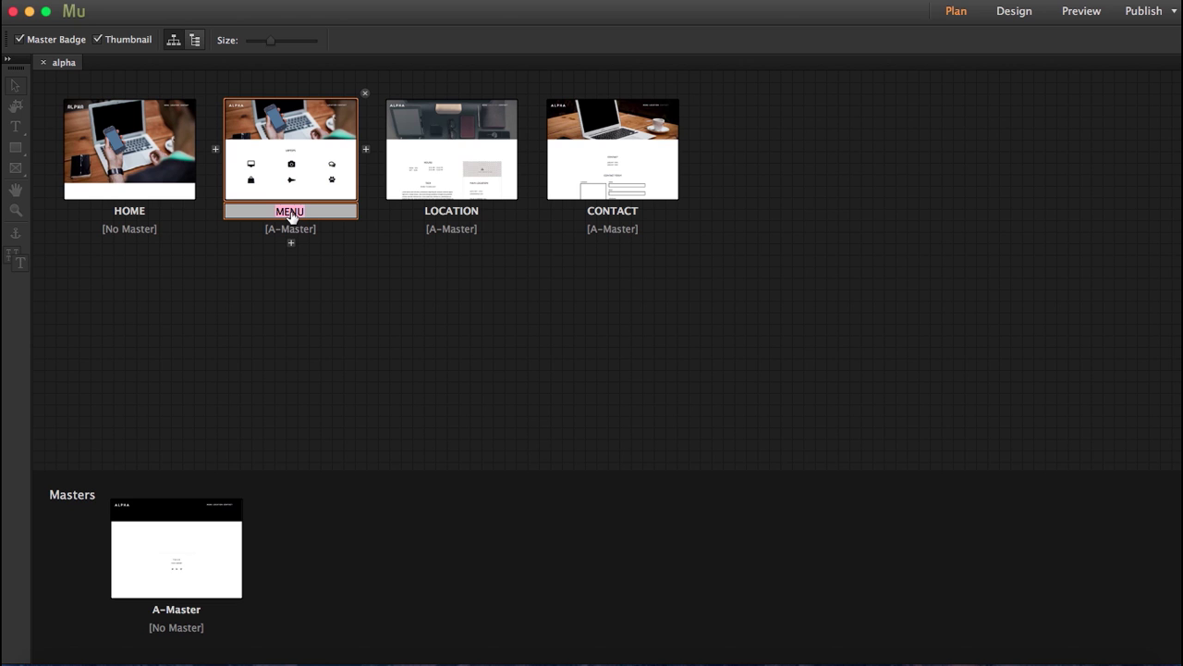
pyautogui.write('SINGLE')
pyautogui.click(486, 220)
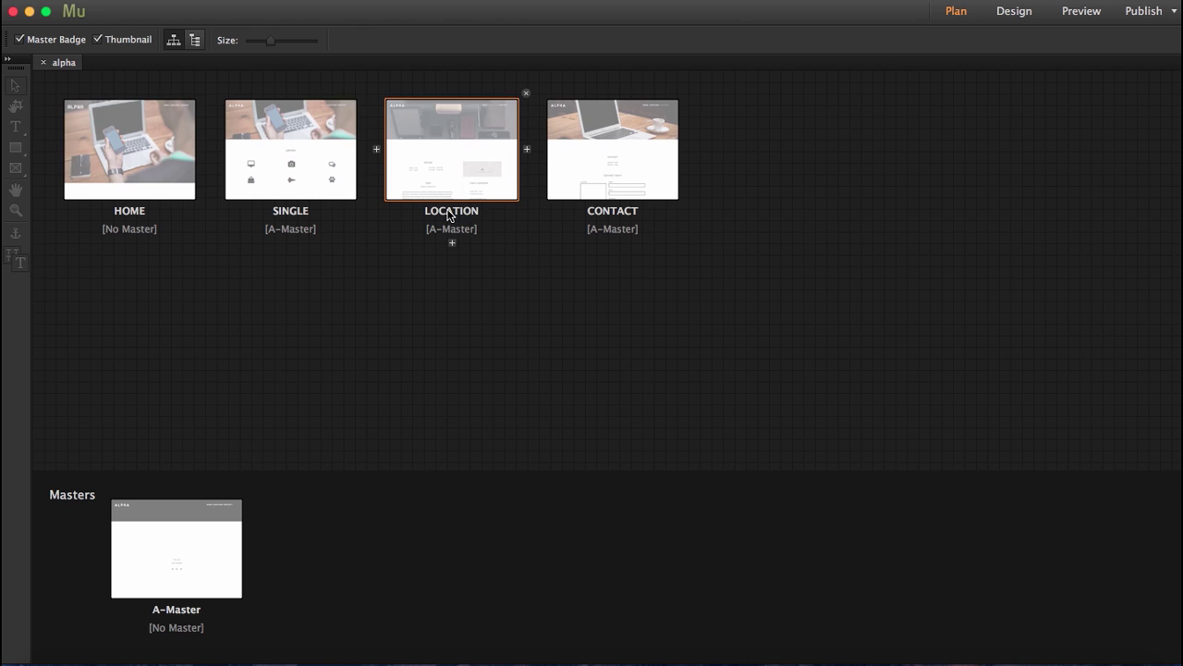
pyautogui.doubleClick(446, 211)
pyautogui.write('PAGE')
pyautogui.click(613, 216)
pyautogui.click(613, 216)
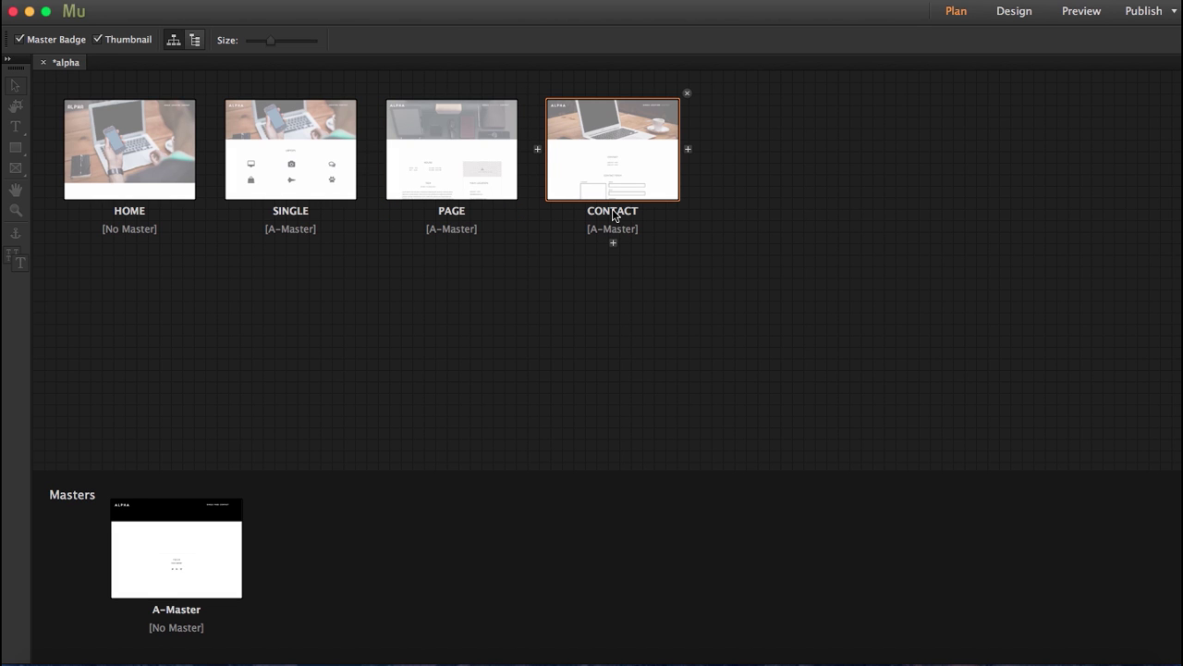
pyautogui.doubleClick(613, 215)
pyautogui.write('SEARCH')
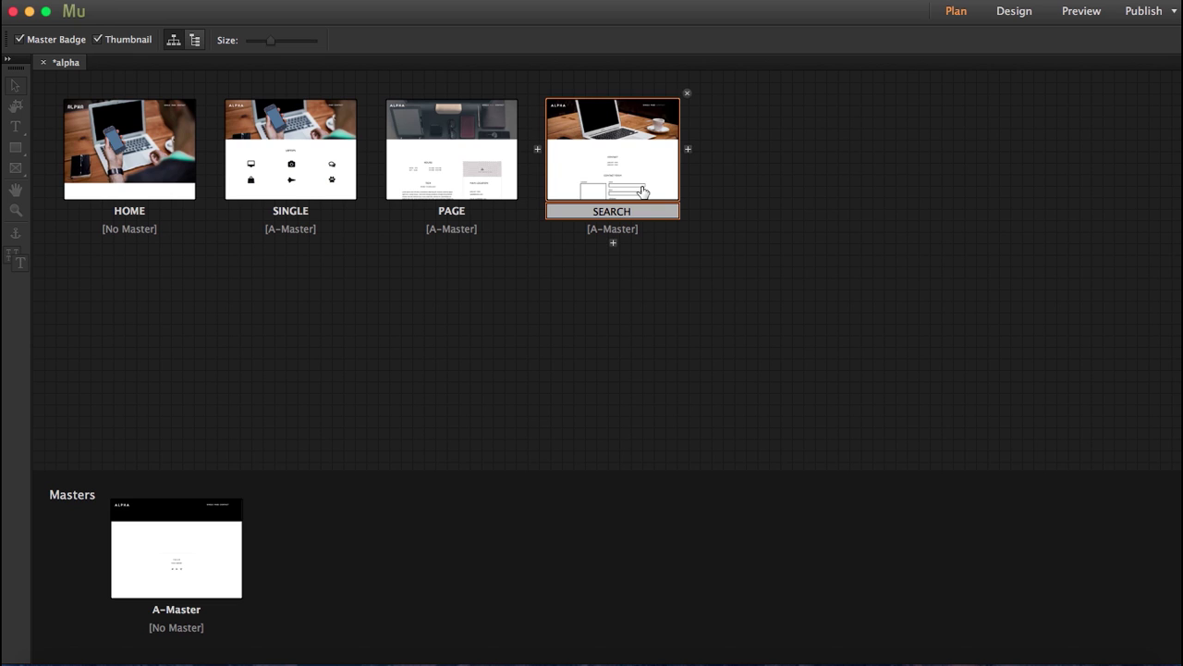
pyautogui.press('Return')
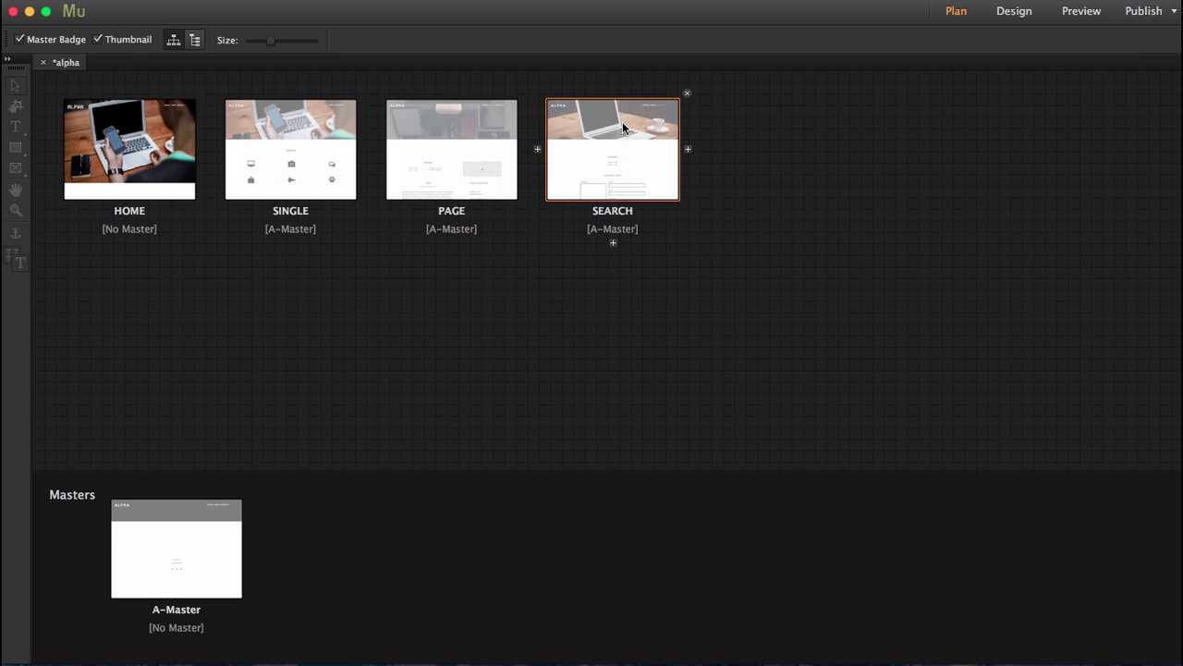
# Step: Duplicate the SEARCH page and name the copy CATEGORY
pyautogui.rightClick(651, 168)
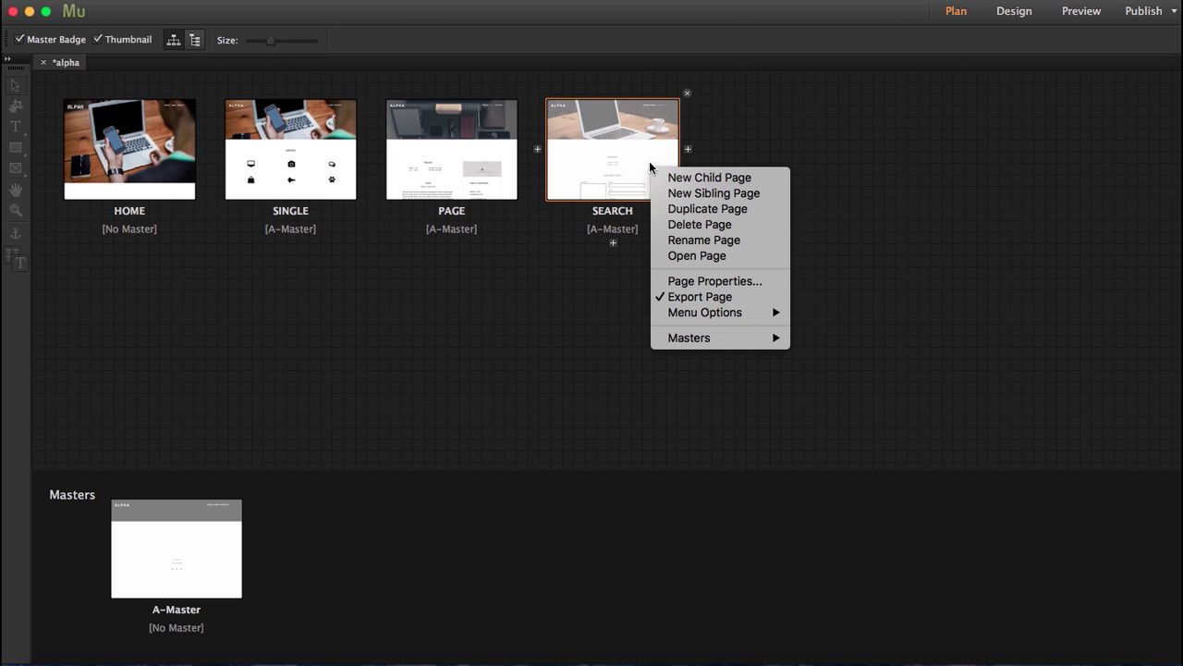
pyautogui.click(689, 209)
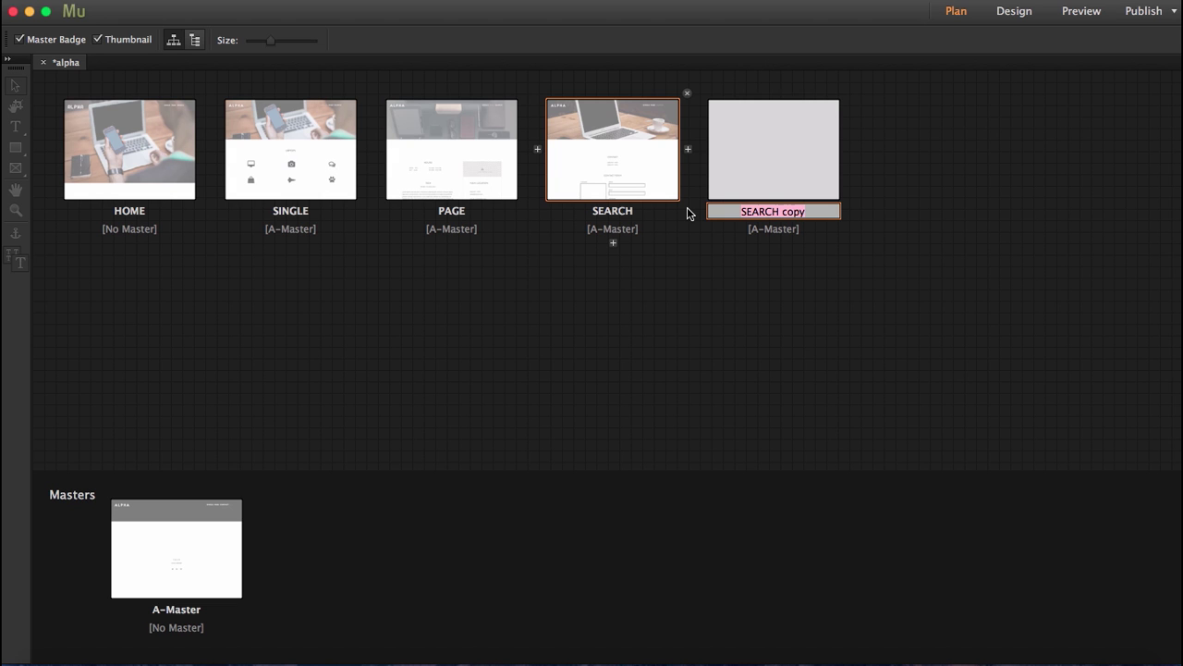
pyautogui.write('CATEGORY')
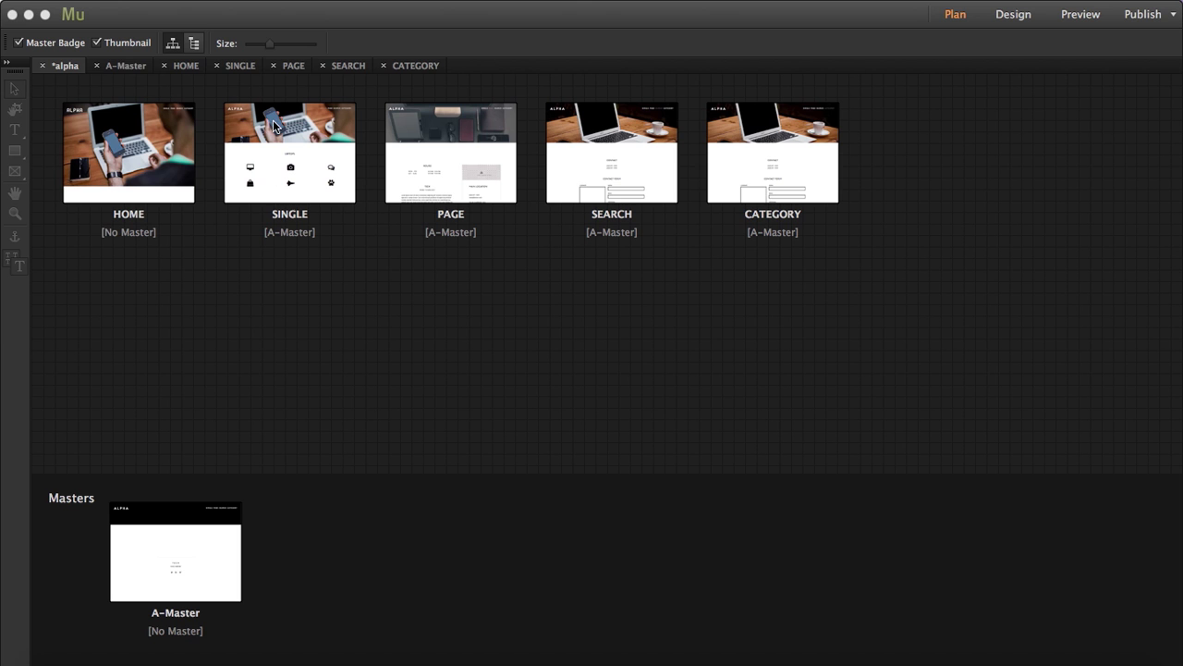
# Step: Open the A-Master master page in Design view
pyautogui.click(123, 74)
pyautogui.click(126, 67)
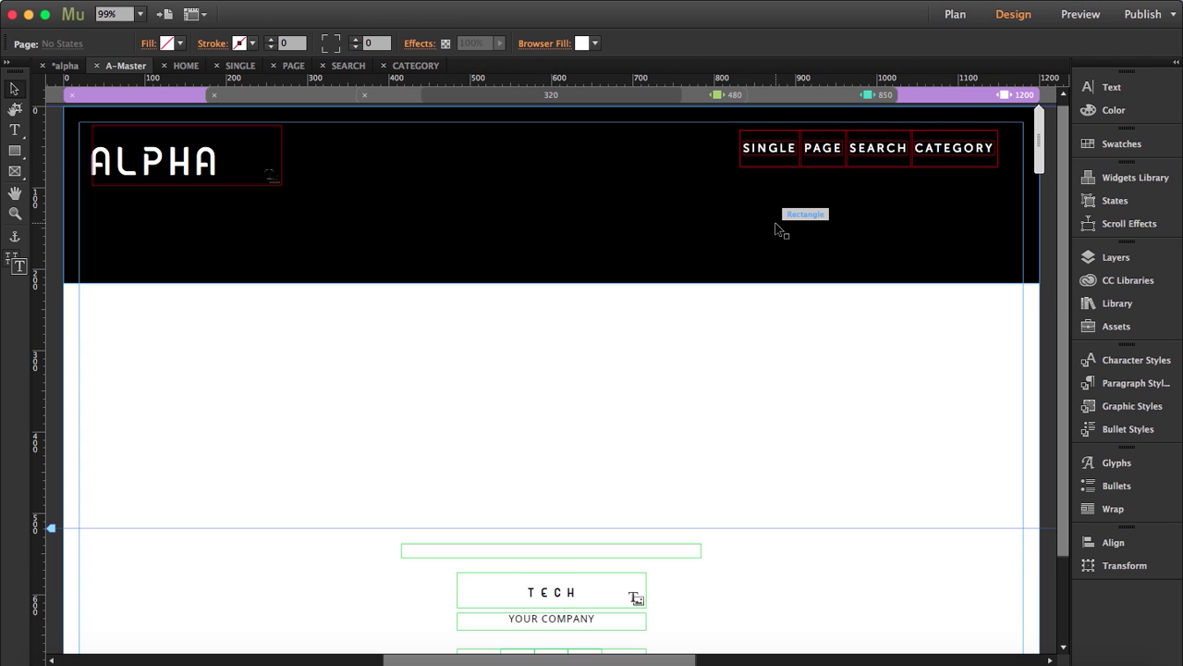
# Step: Delete the old header navigation and drop the Wordpress Converter Menu widget onto the header
pyautogui.click(786, 147)
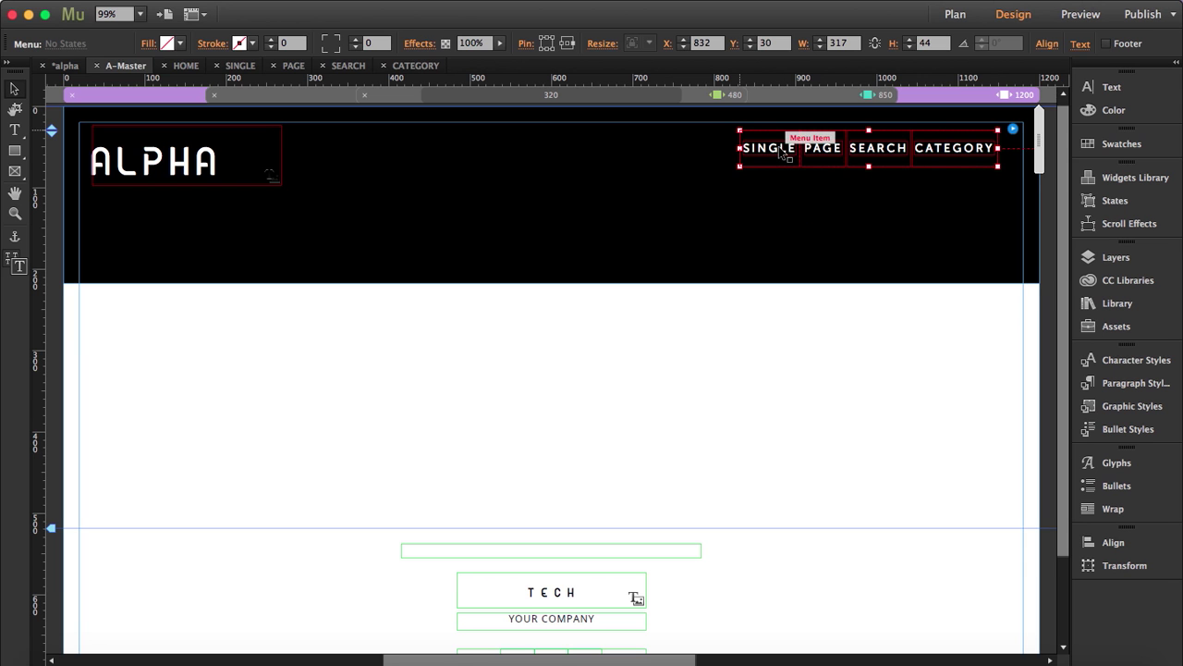
pyautogui.press('Delete')
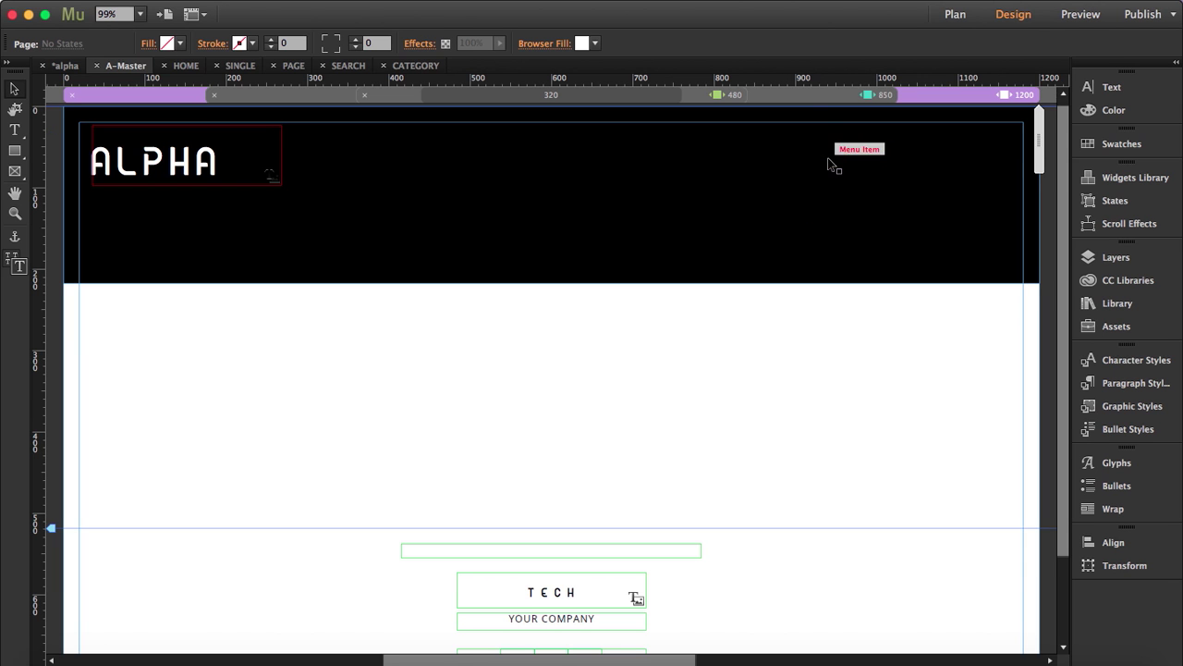
pyautogui.click(1110, 303)
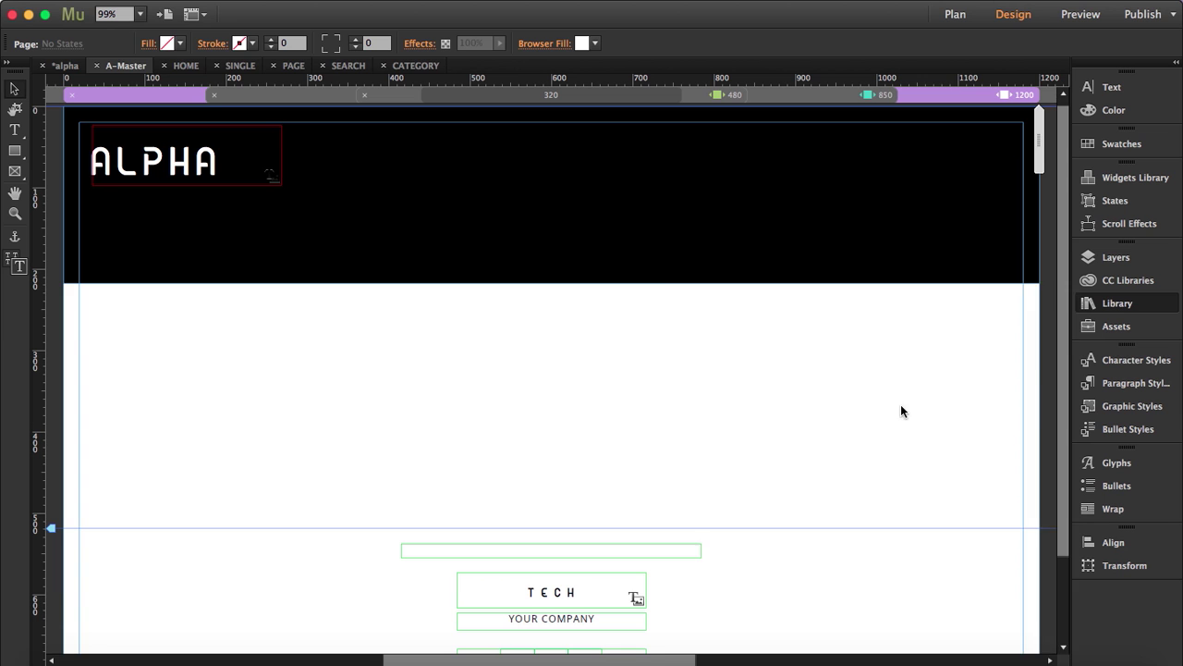
pyautogui.scroll(-10, 800, 495)
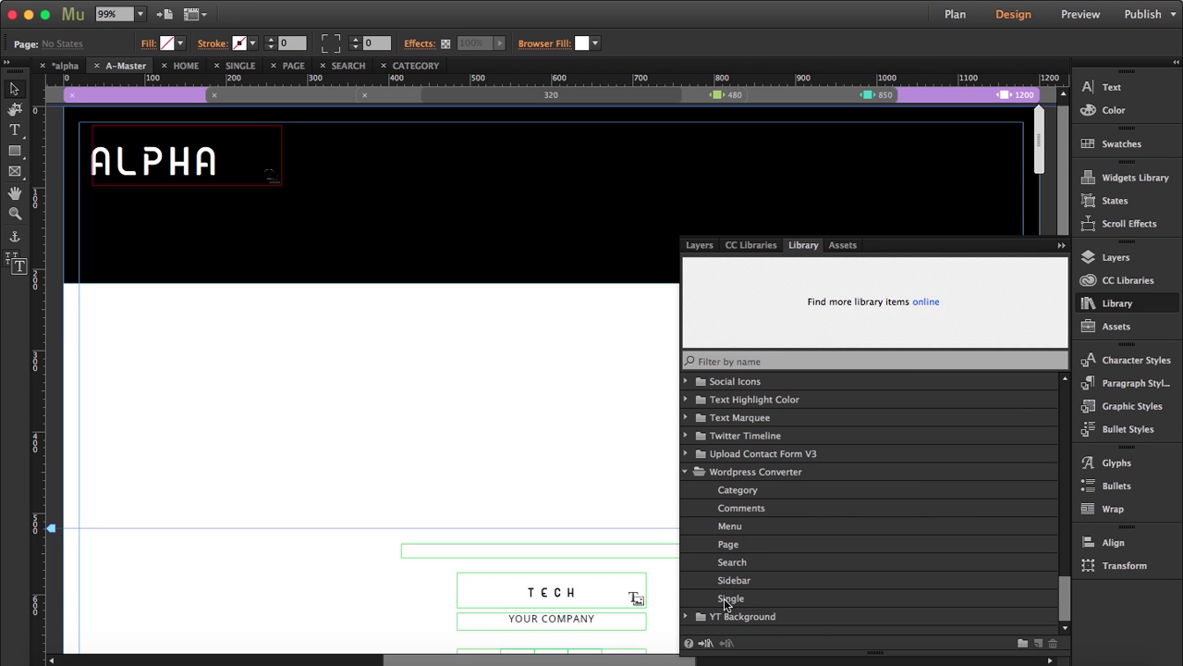
pyautogui.click(726, 525)
pyautogui.moveTo(733, 528); pyautogui.dragTo(598, 174)
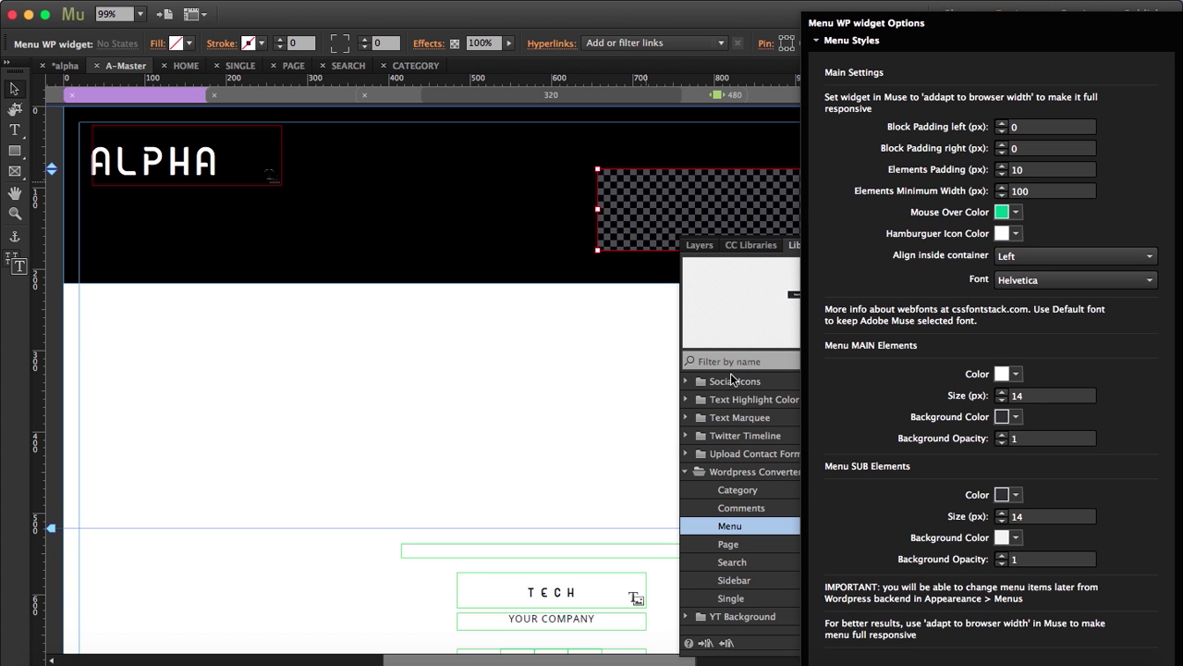
# Step: Move the Menu WP widget beside the ALPHA logo at X 300, Y 41
pyautogui.click(610, 336)
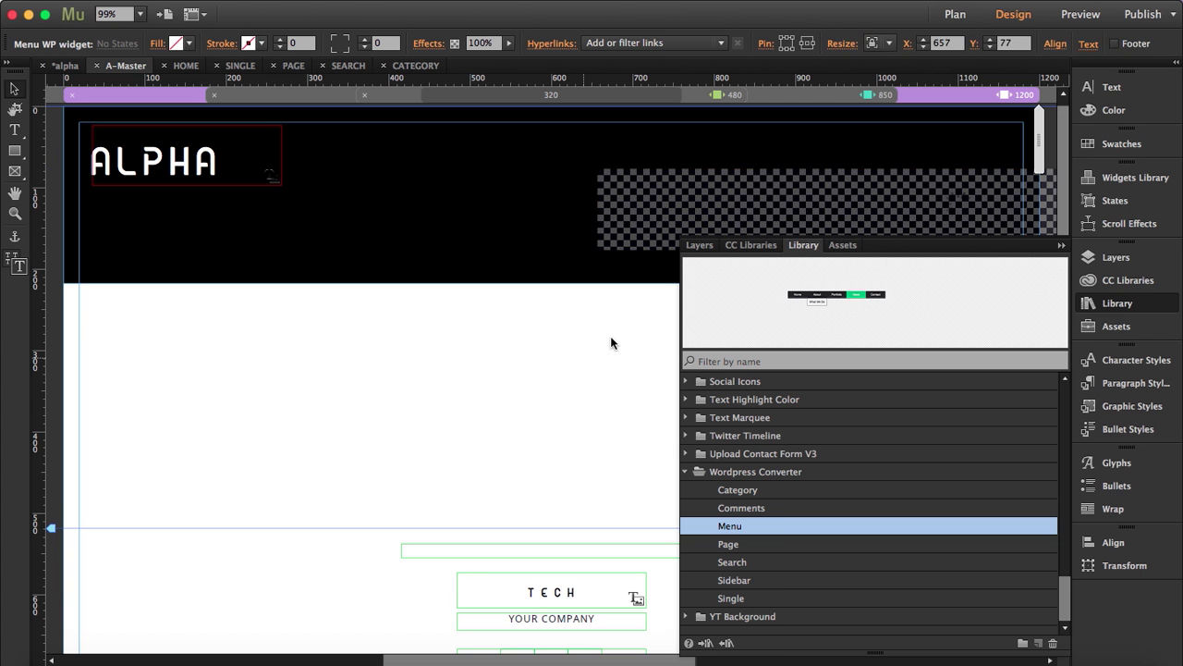
pyautogui.click(1059, 248)
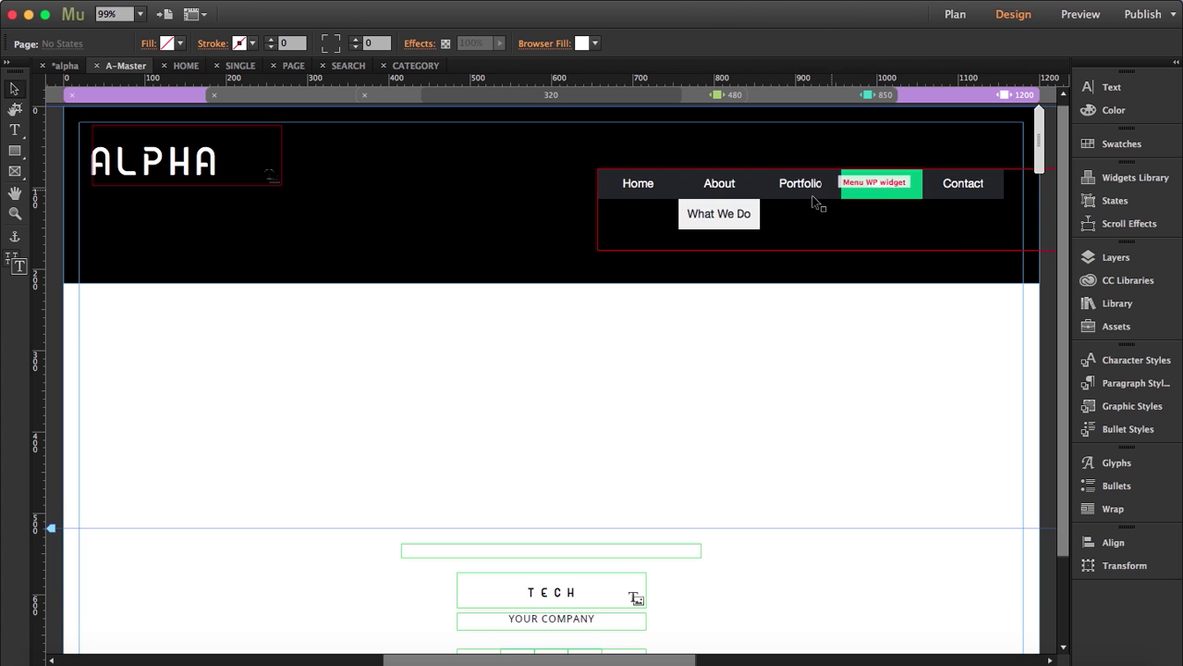
pyautogui.click(889, 200)
pyautogui.click(923, 197)
pyautogui.moveTo(924, 196); pyautogui.dragTo(634, 170)
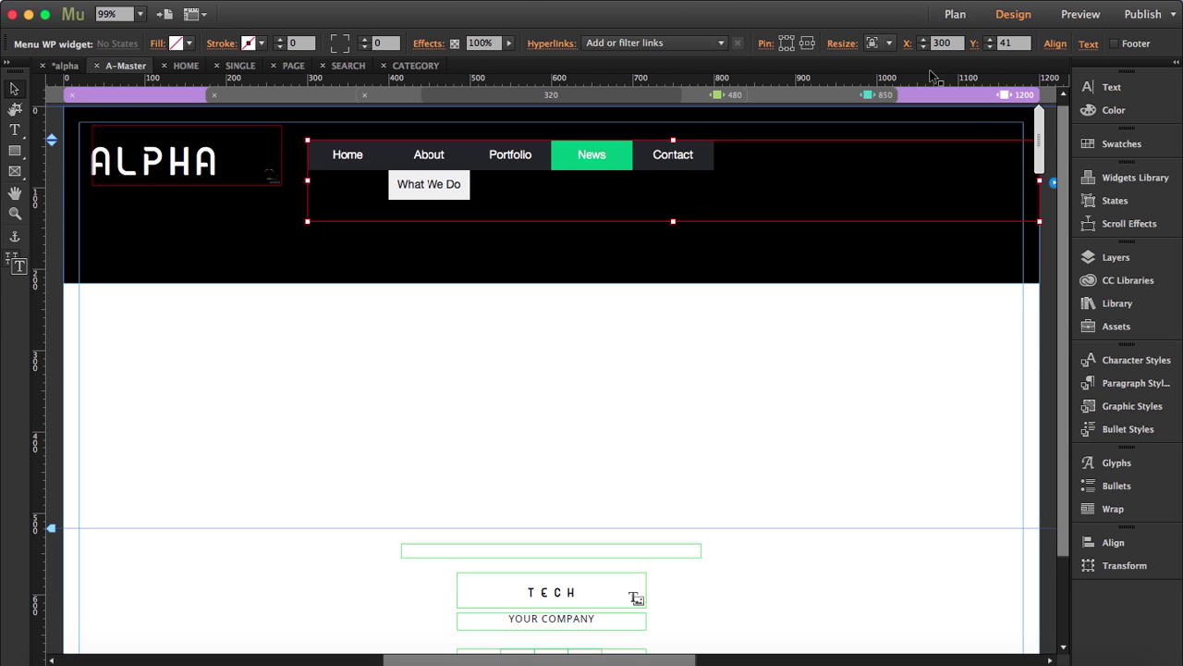
# Step: Stretch the header menu to browser width and align its items right inside the container
pyautogui.click(880, 46)
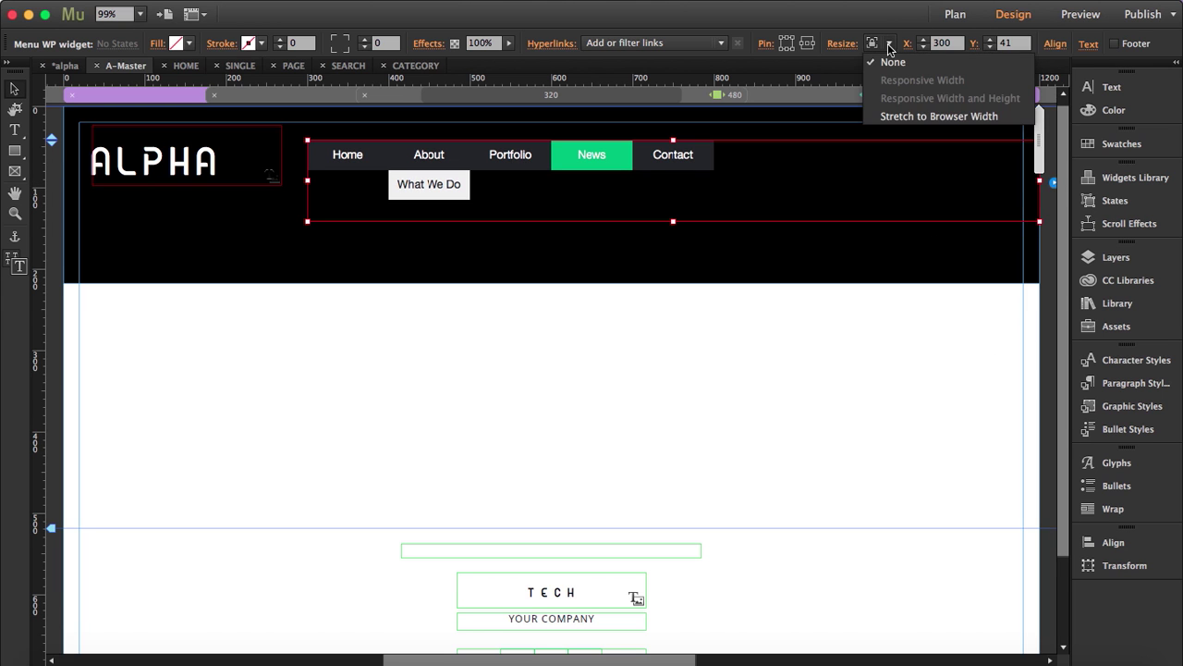
pyautogui.click(901, 112)
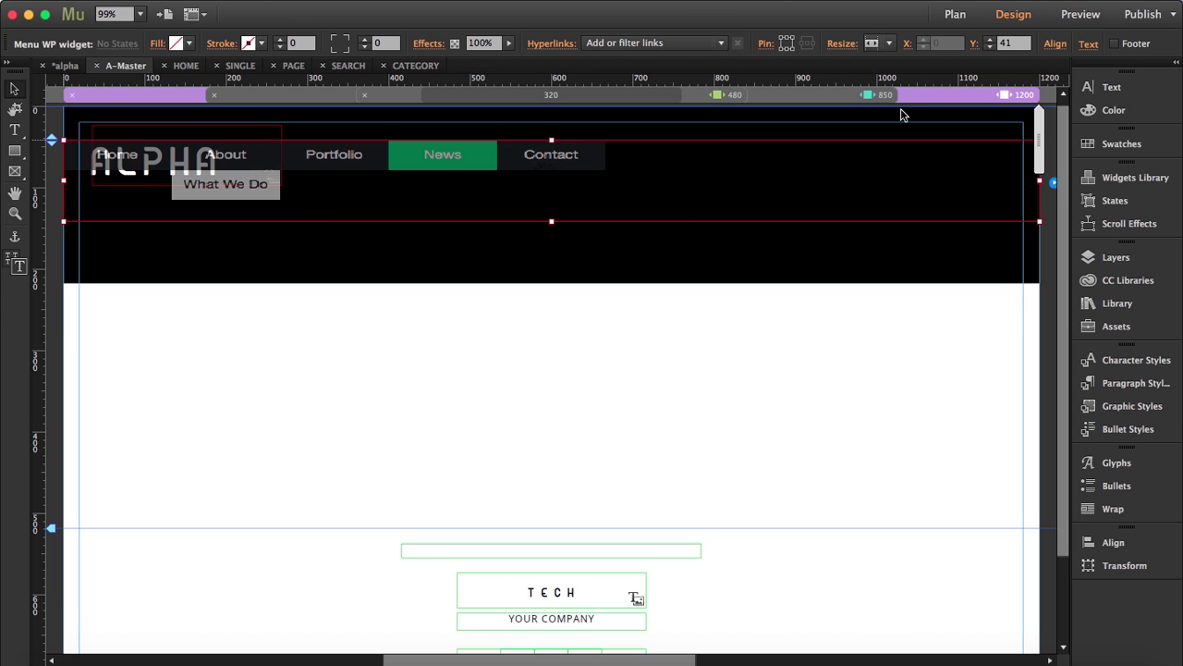
pyautogui.click(1054, 184)
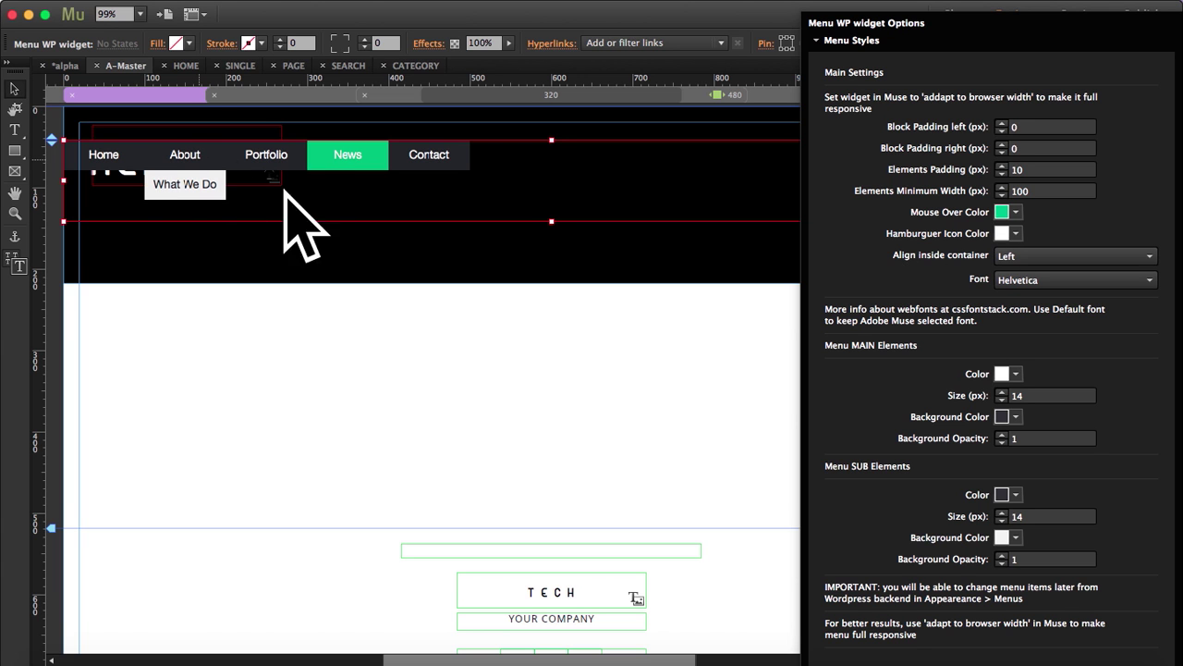
pyautogui.click(1006, 257)
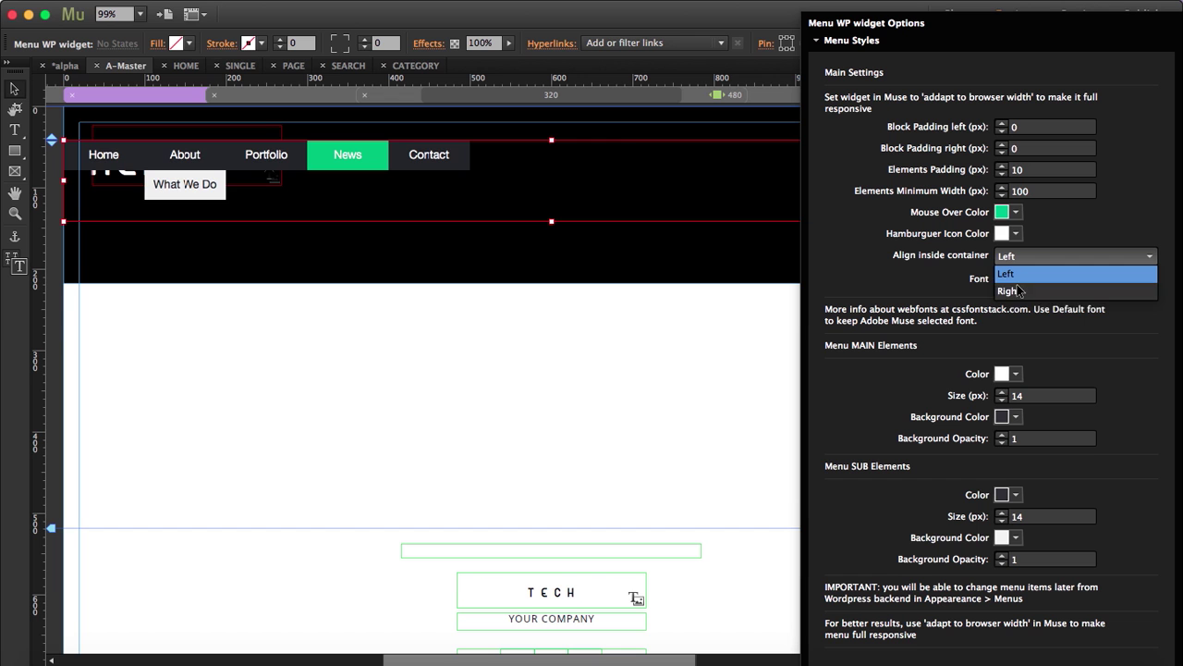
pyautogui.click(1020, 291)
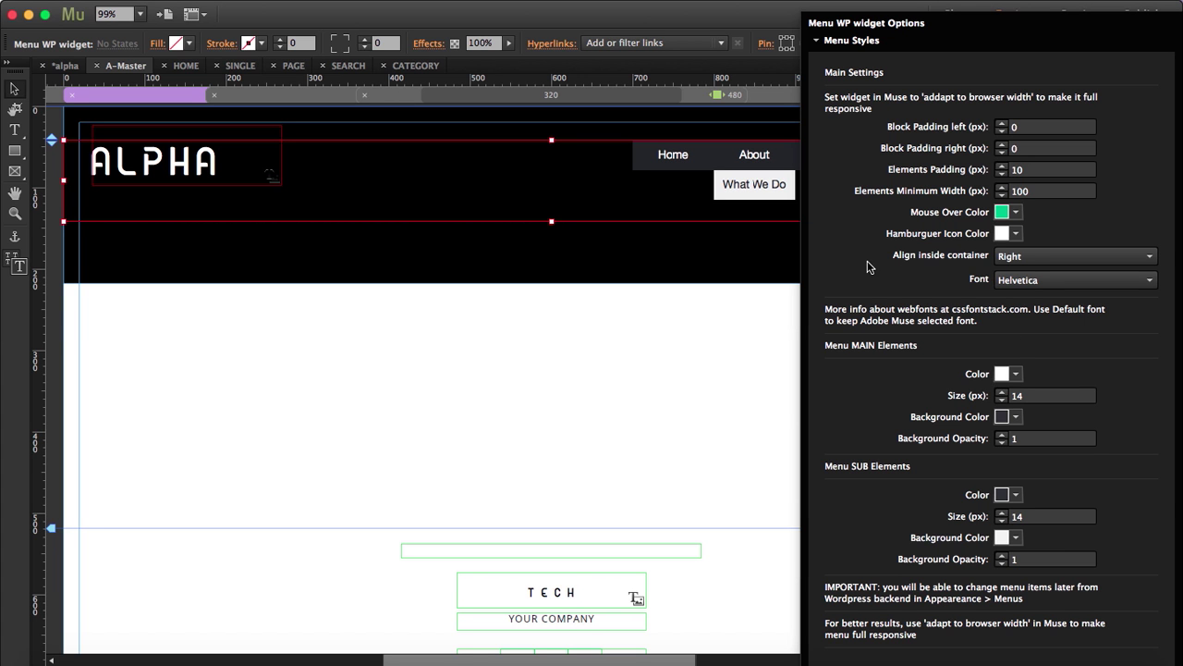
pyautogui.click(693, 422)
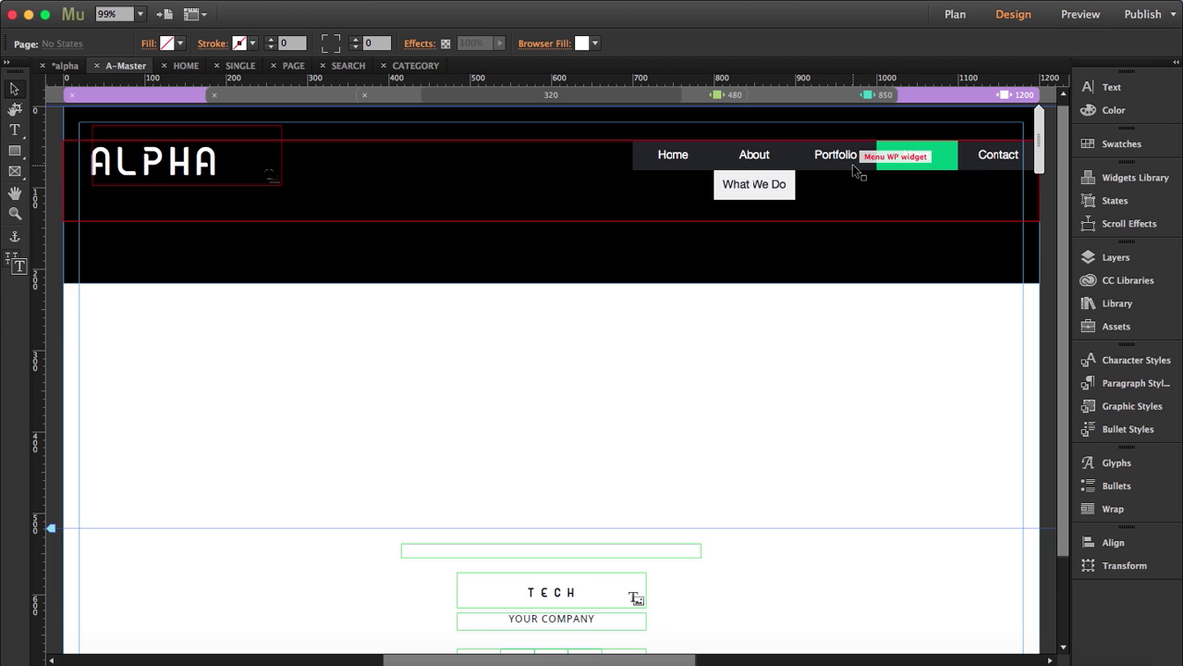
# Step: Set the menu widget's right block padding to 30
pyautogui.click(952, 168)
pyautogui.click(1055, 187)
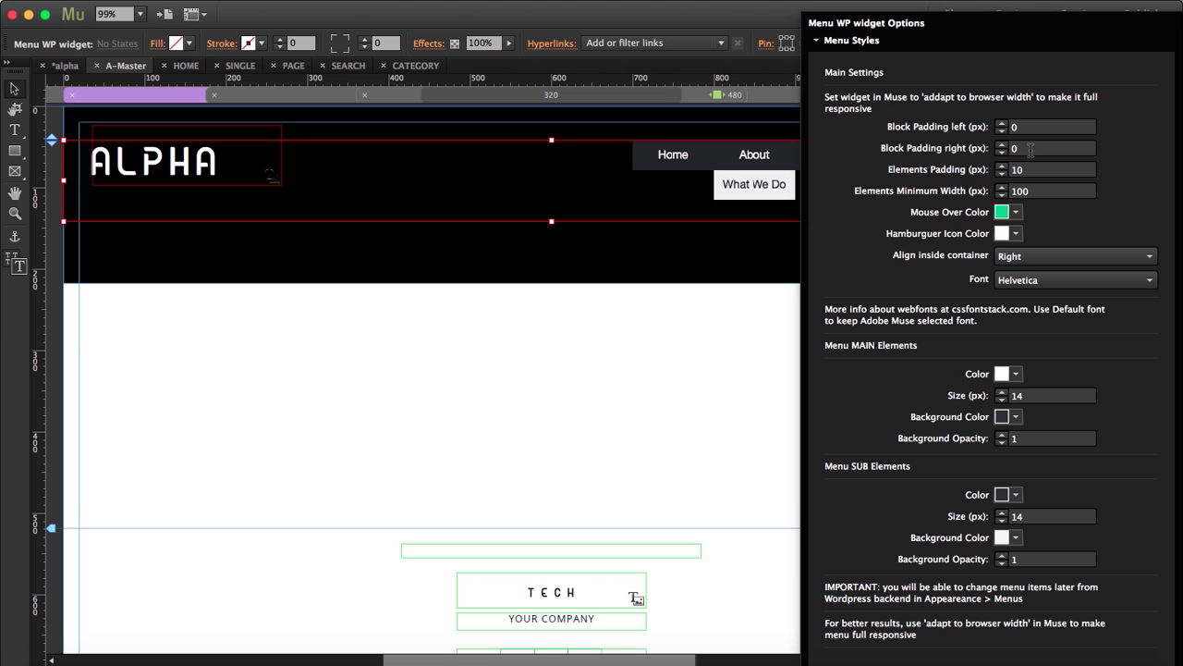
pyautogui.click(1030, 149)
pyautogui.write('30')
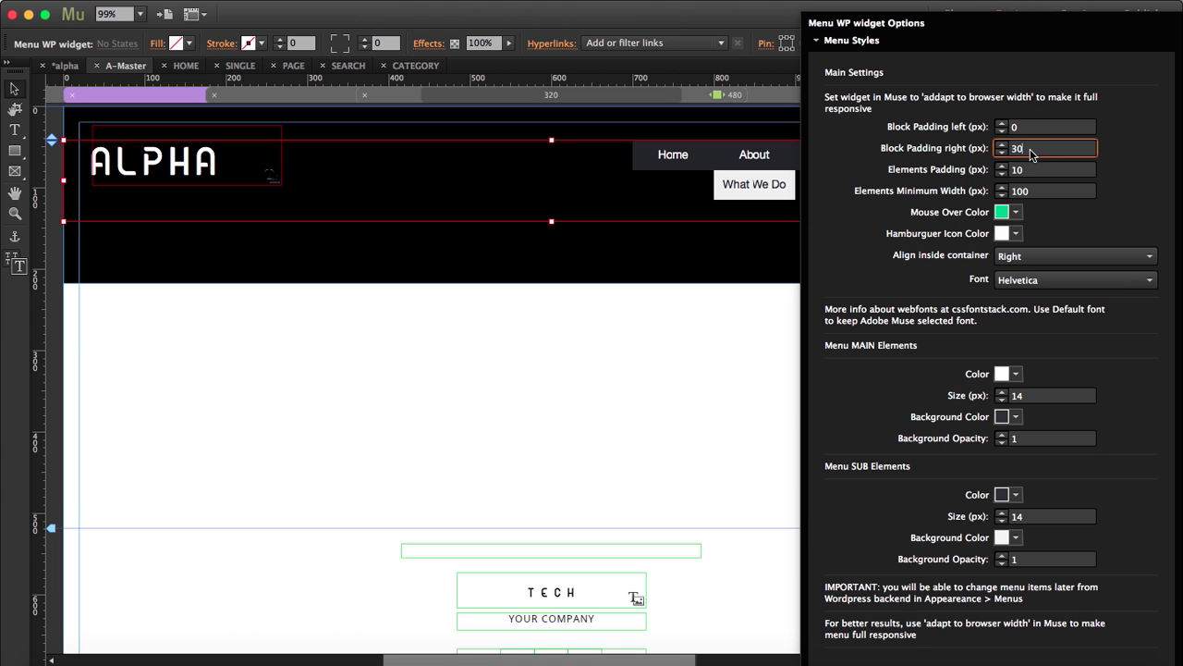
pyautogui.click(691, 371)
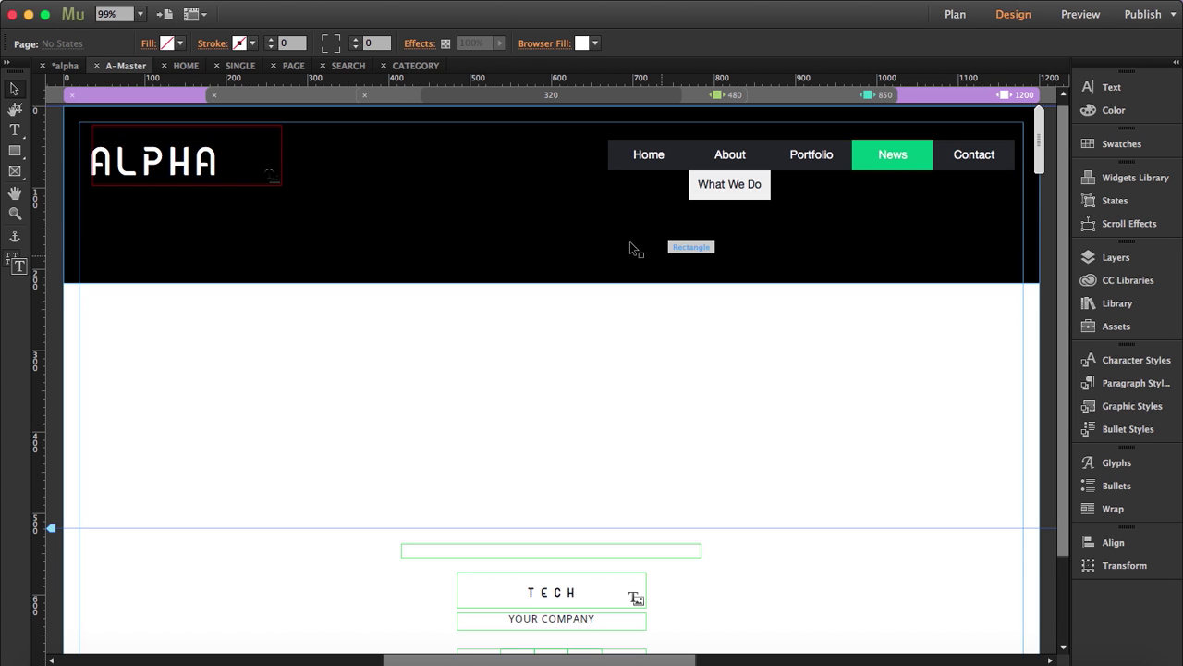
# Step: Copy the menu widget's size and position to all breakpoints, checking 850, 480 and 1200
pyautogui.click(771, 155)
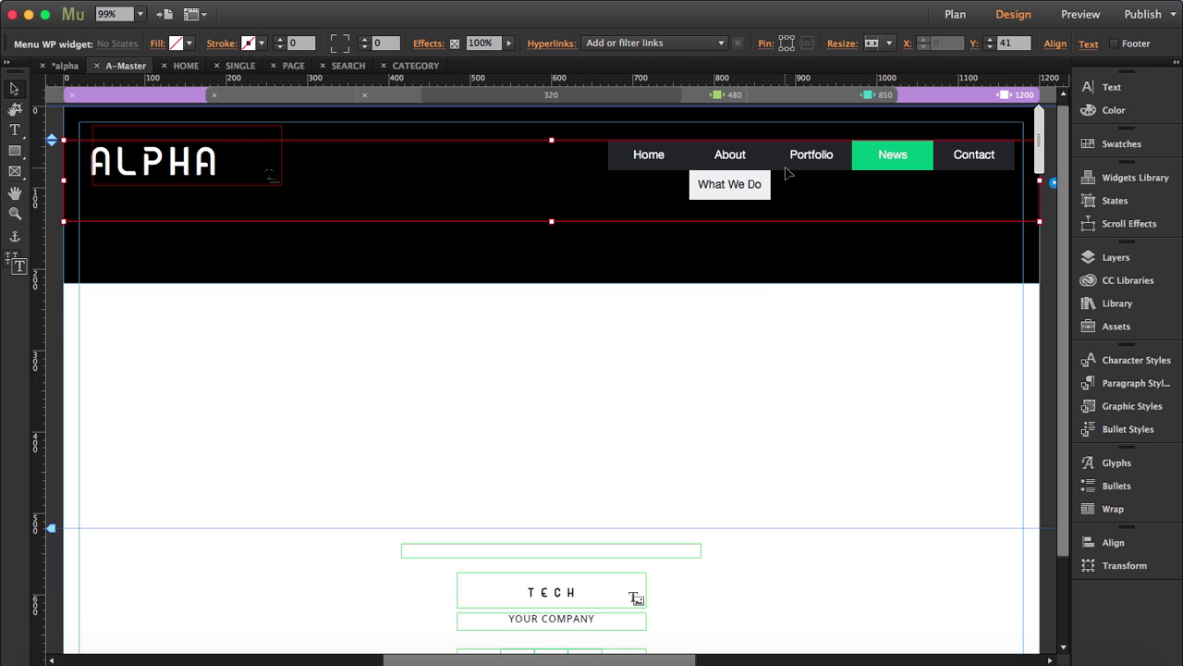
pyautogui.rightClick(785, 166)
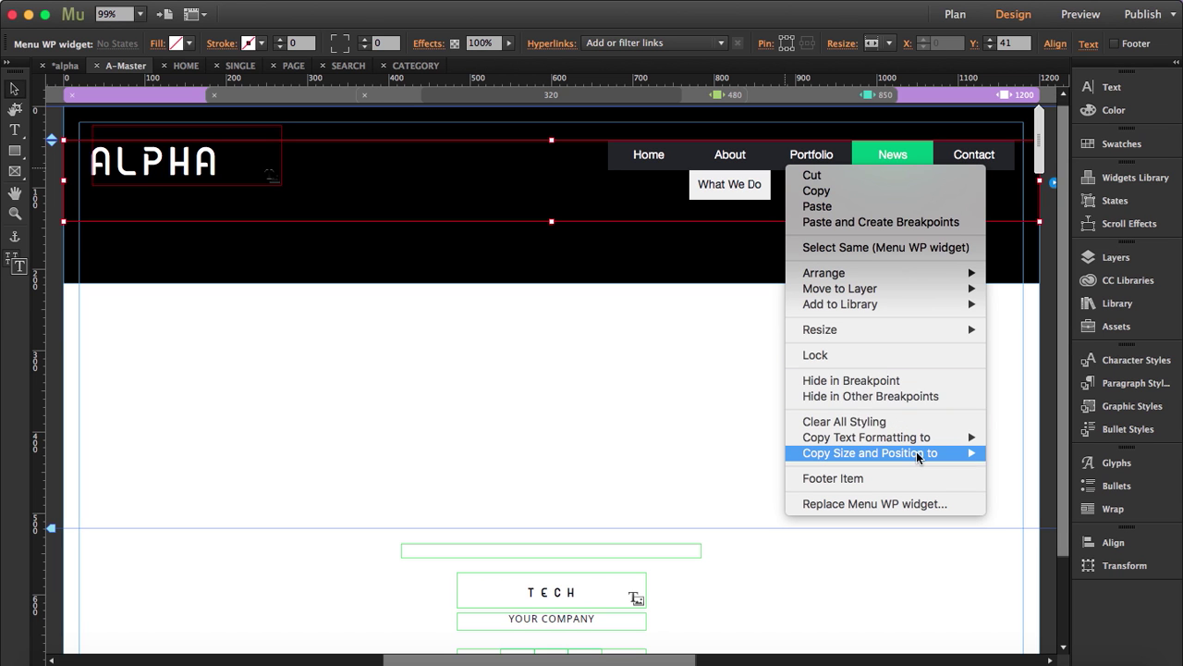
pyautogui.moveTo(925, 453)
pyautogui.click(1024, 453)
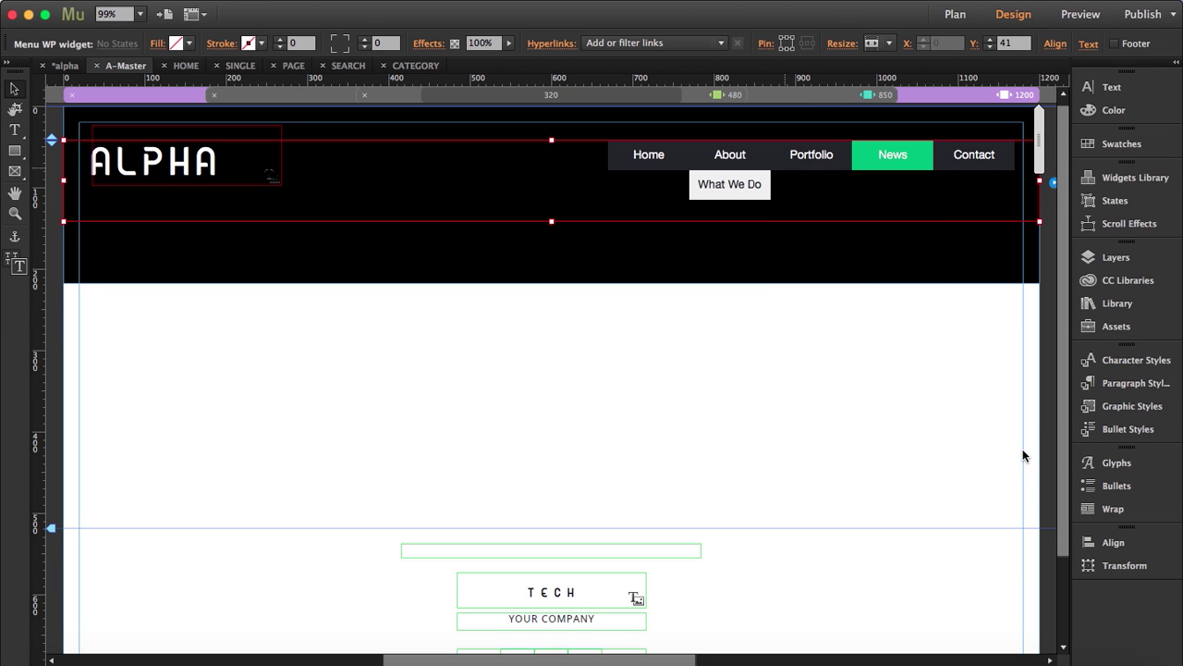
pyautogui.click(809, 98)
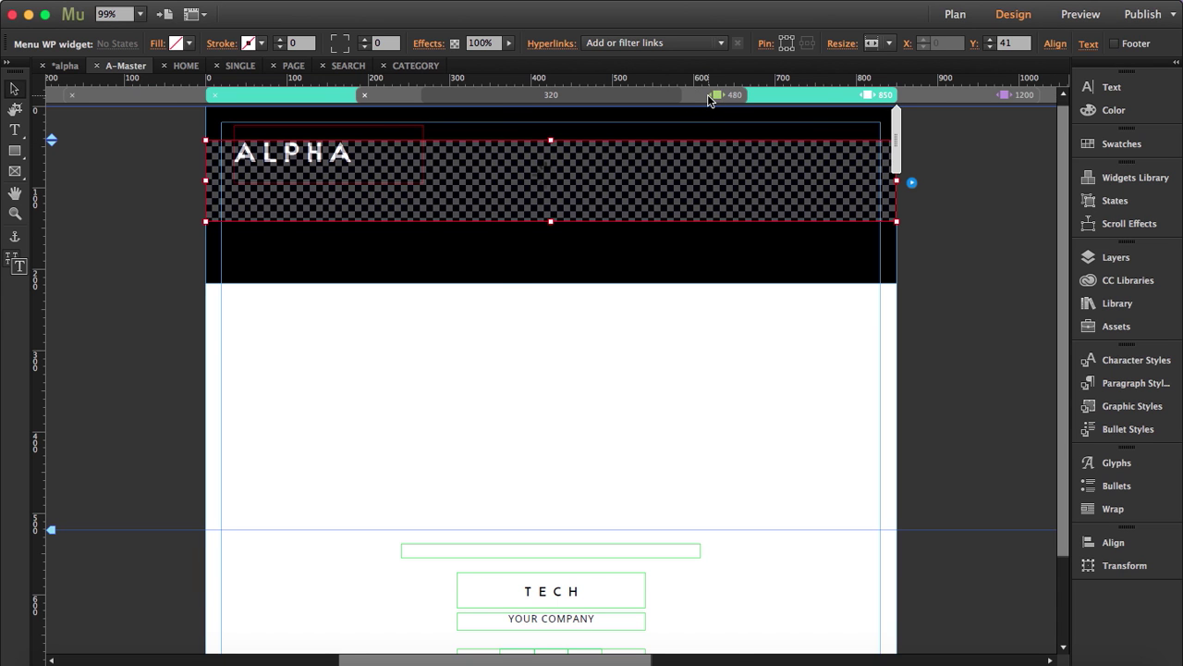
pyautogui.click(716, 95)
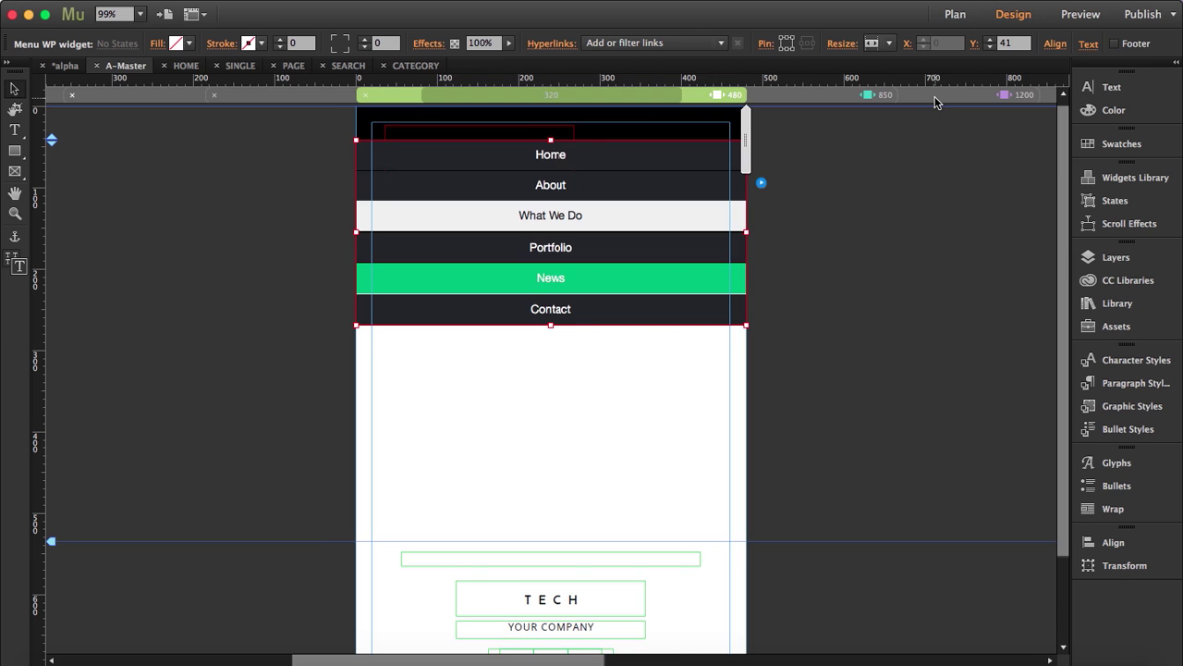
pyautogui.click(1054, 97)
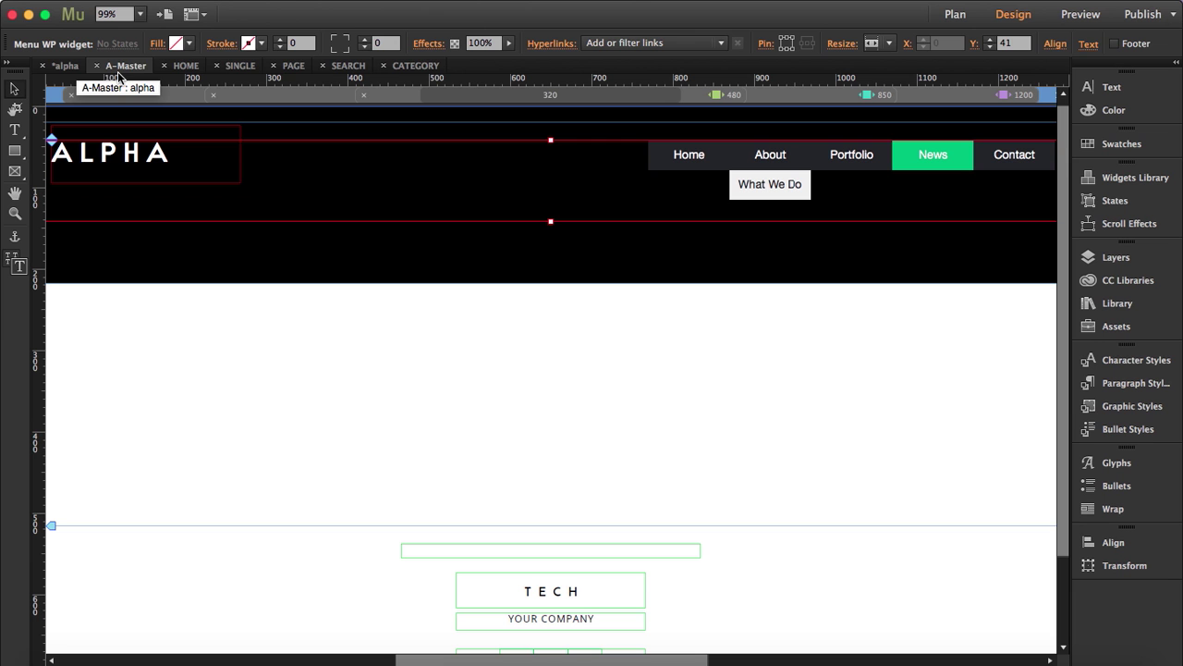
# Step: Delete the small header menu on the HOME page
pyautogui.click(185, 66)
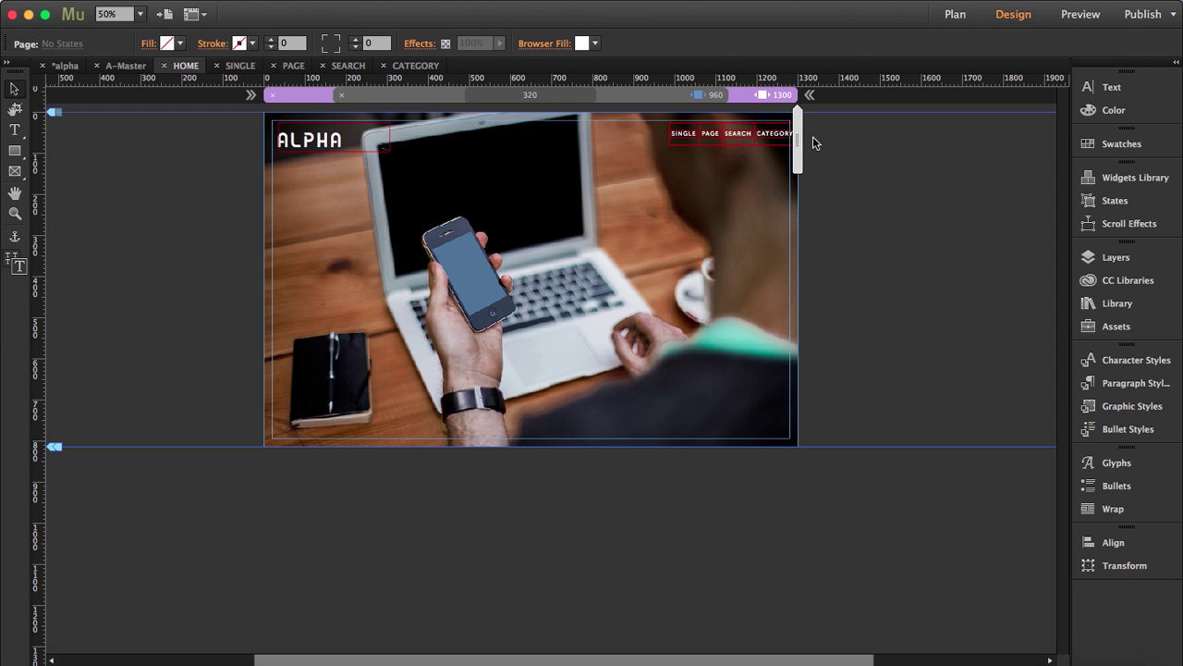
pyautogui.click(738, 138)
pyautogui.press('Delete')
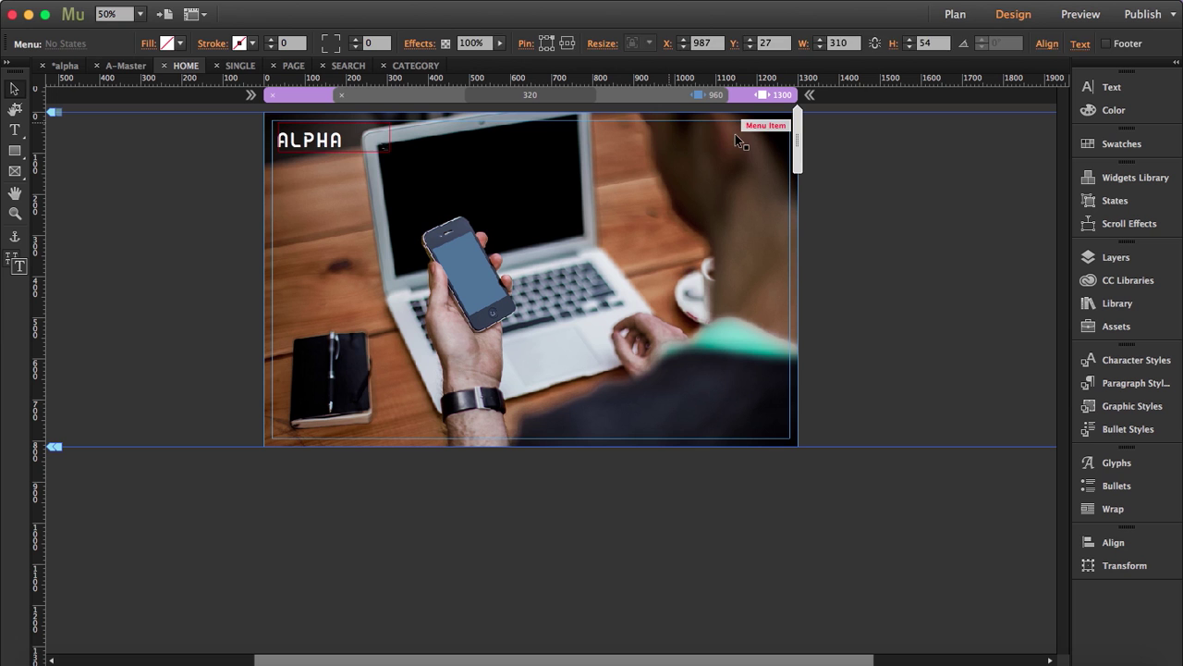
# Step: Place the Wordpress Converter Menu widget on HOME beneath the ALPHA logo
pyautogui.click(1119, 303)
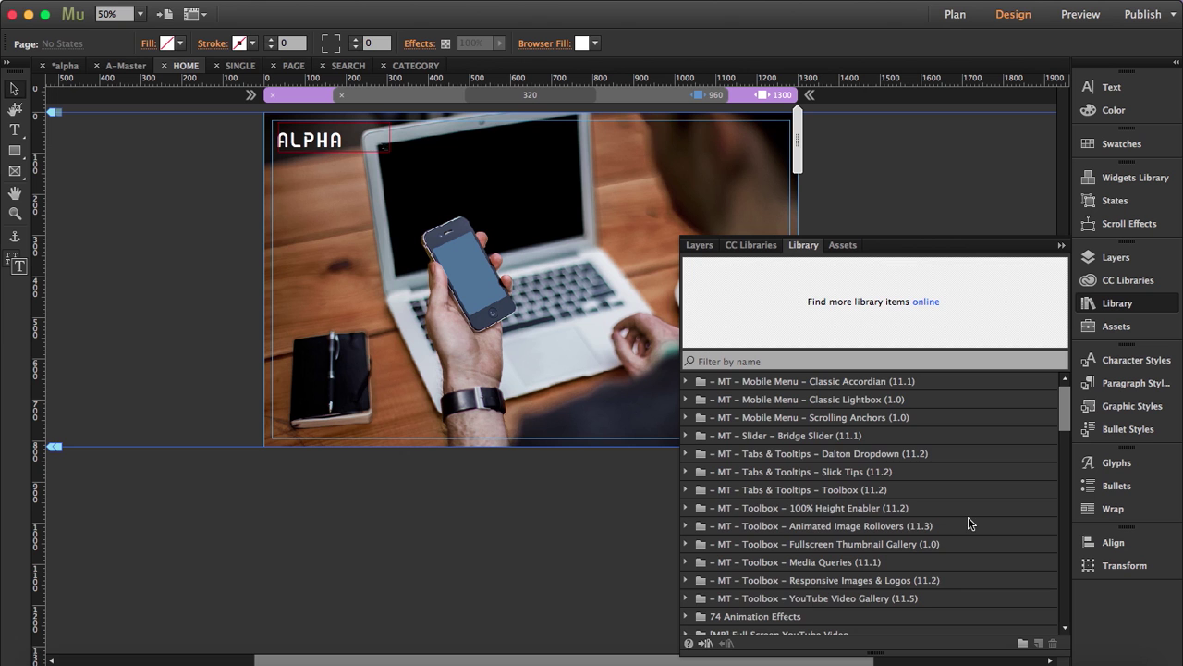
pyautogui.scroll(-15, 785, 545)
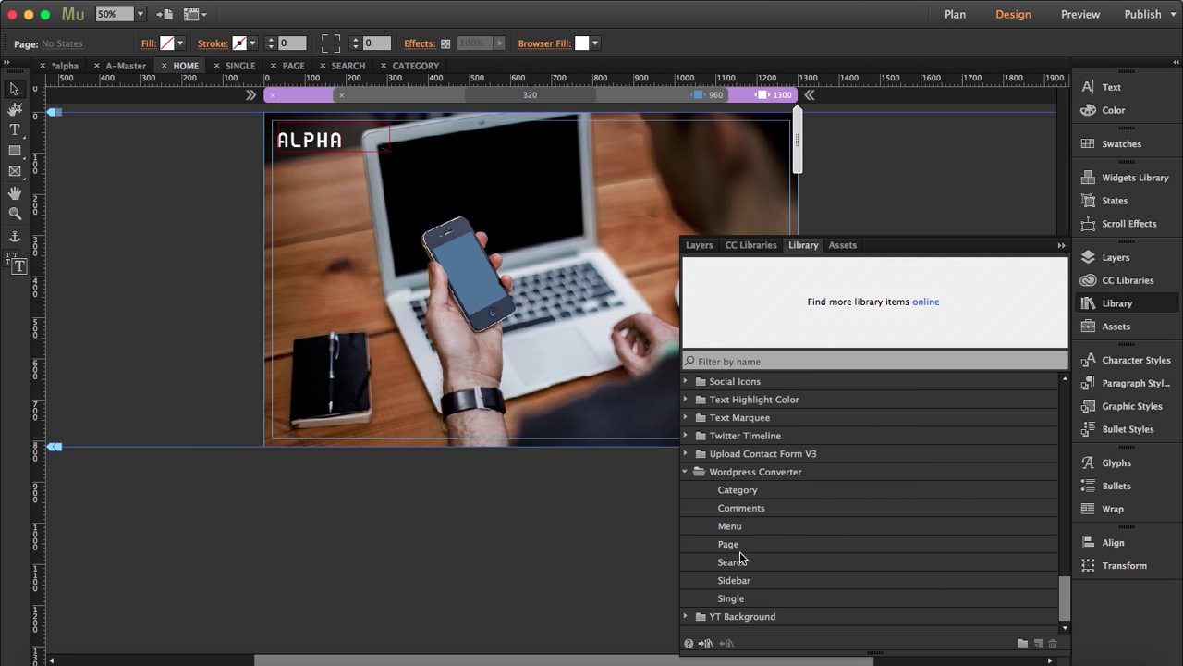
pyautogui.click(730, 527)
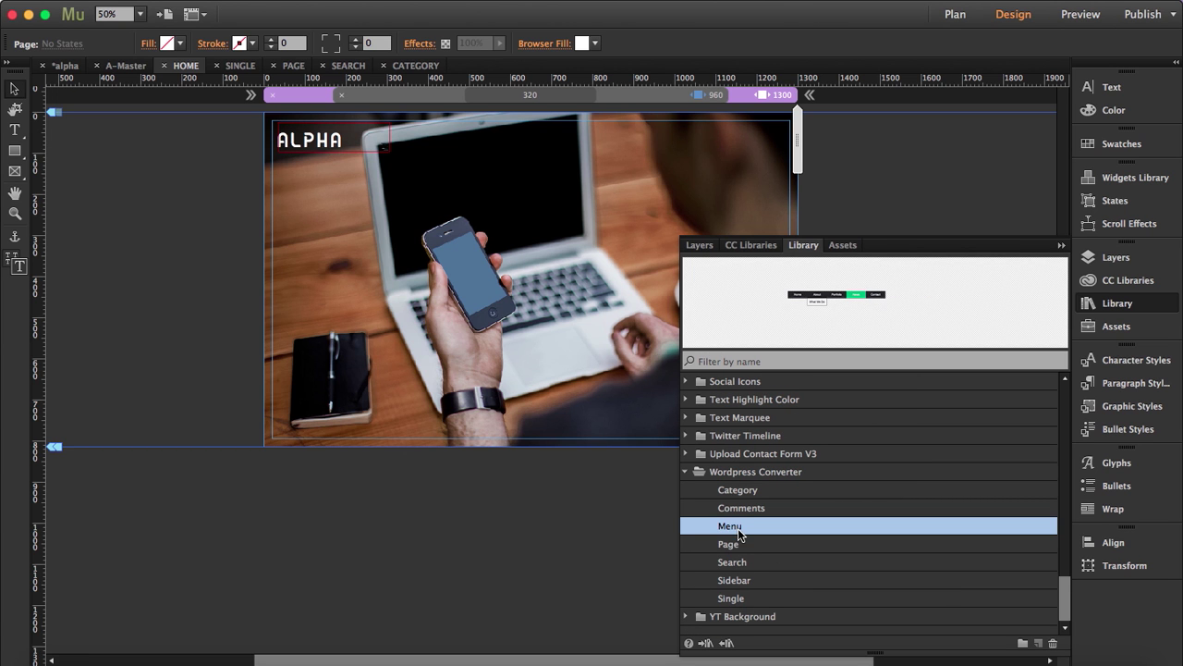
pyautogui.moveTo(716, 526); pyautogui.dragTo(508, 202)
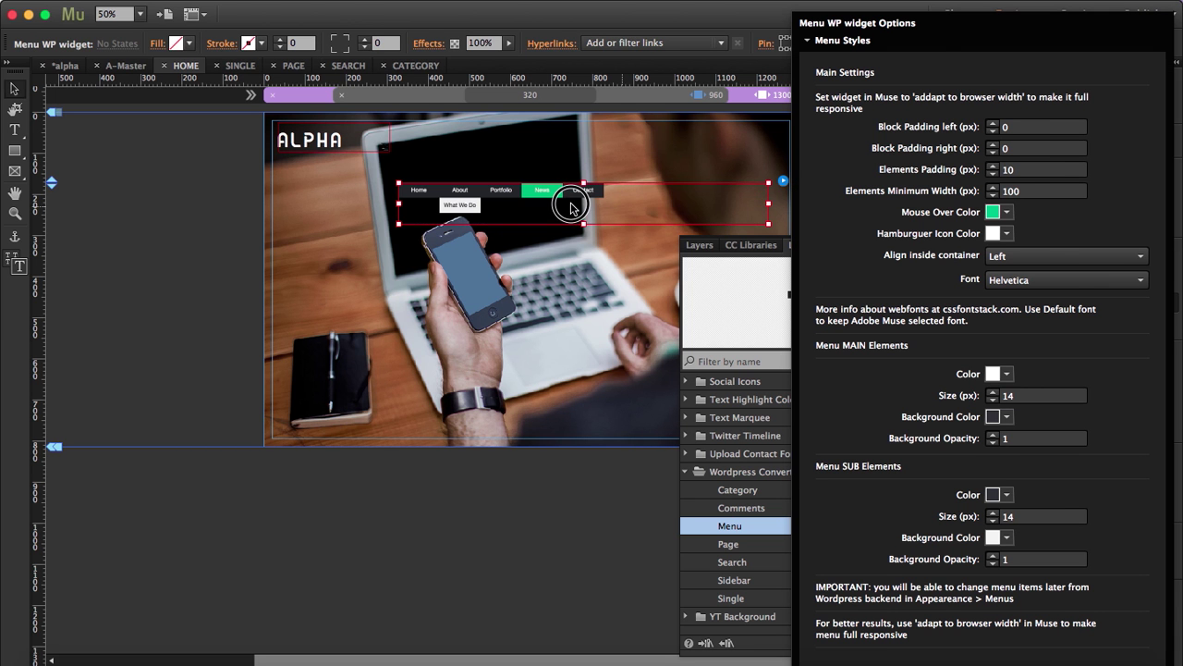
pyautogui.moveTo(567, 196); pyautogui.dragTo(432, 179)
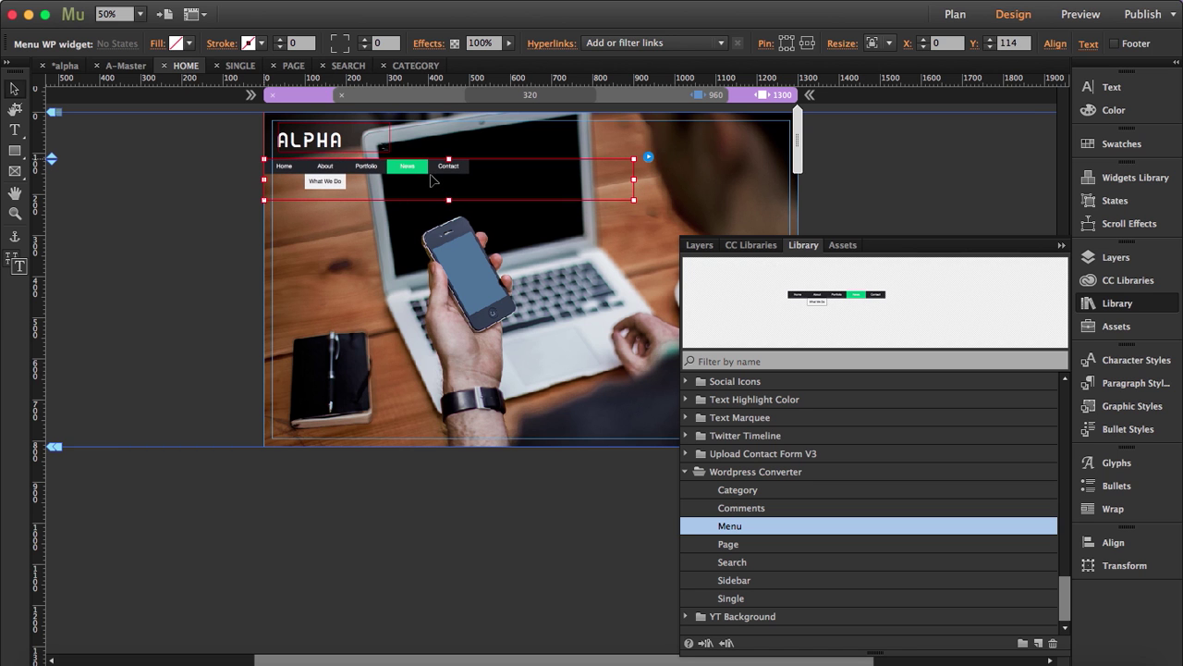
# Step: Stretch the HOME menu widget to the full browser width
pyautogui.click(889, 43)
pyautogui.click(906, 114)
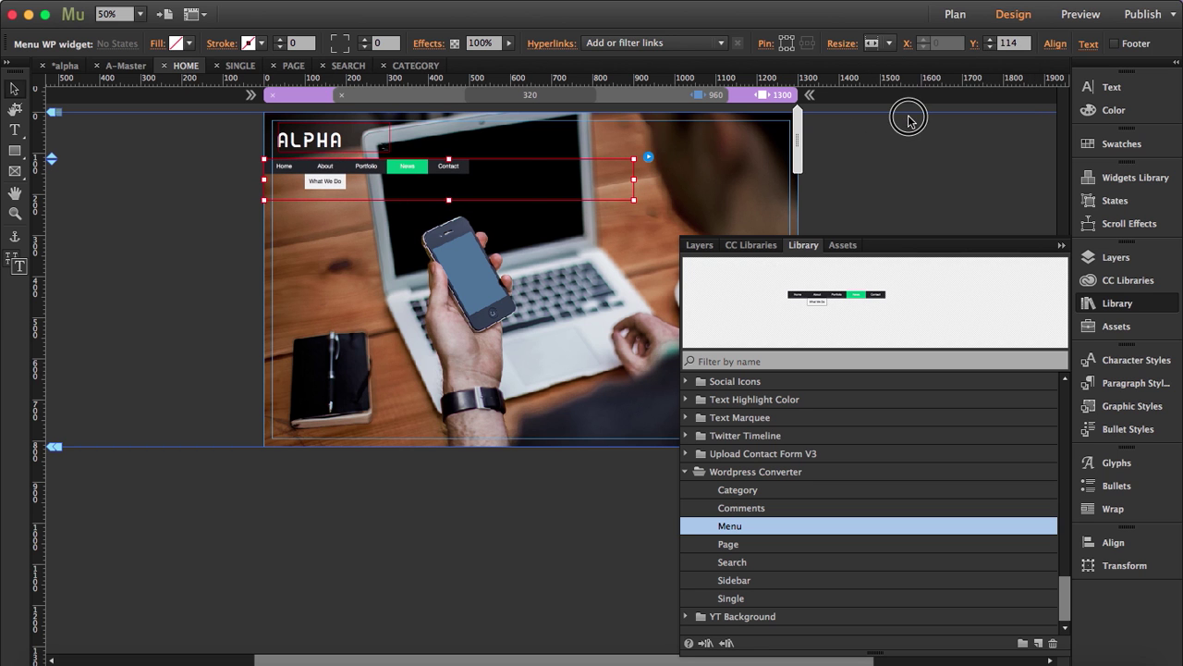
pyautogui.click(1060, 246)
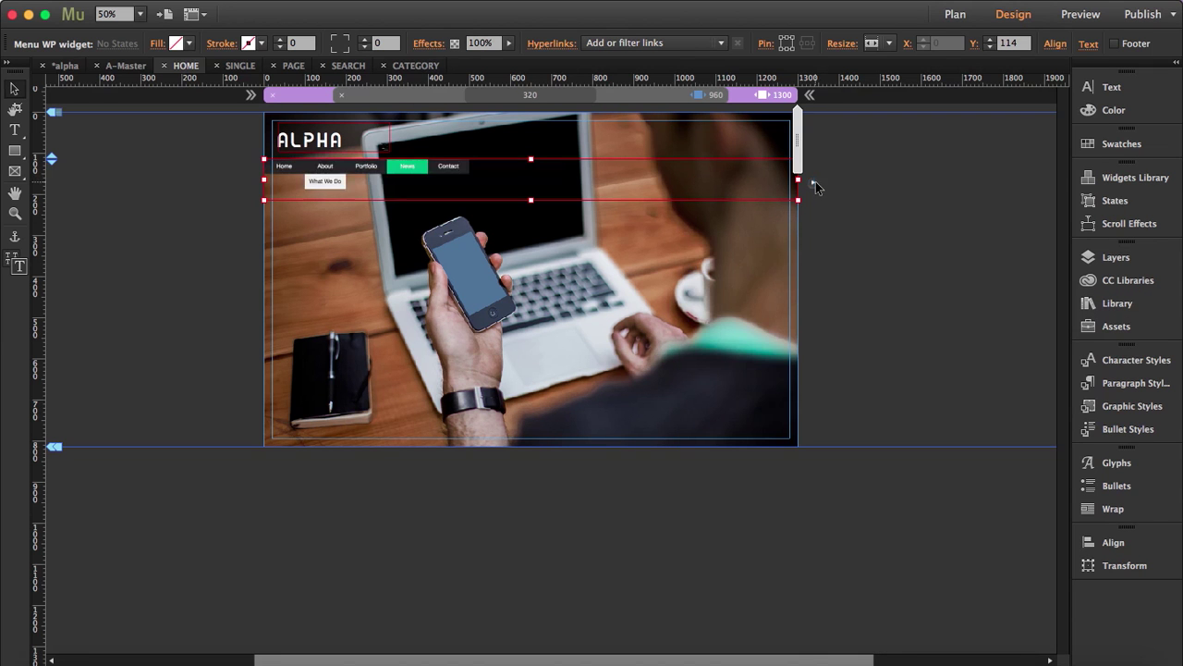
pyautogui.click(814, 183)
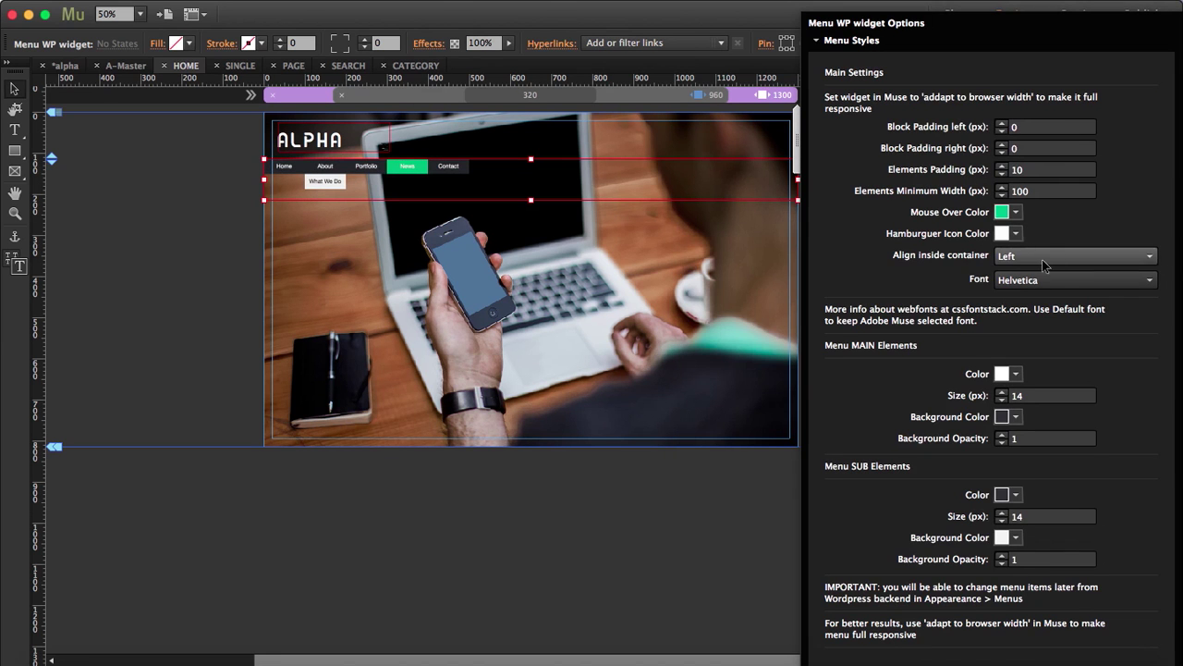
# Step: Review the HOME menu's left block padding, then close the options and reselect the menu
pyautogui.click(1023, 127)
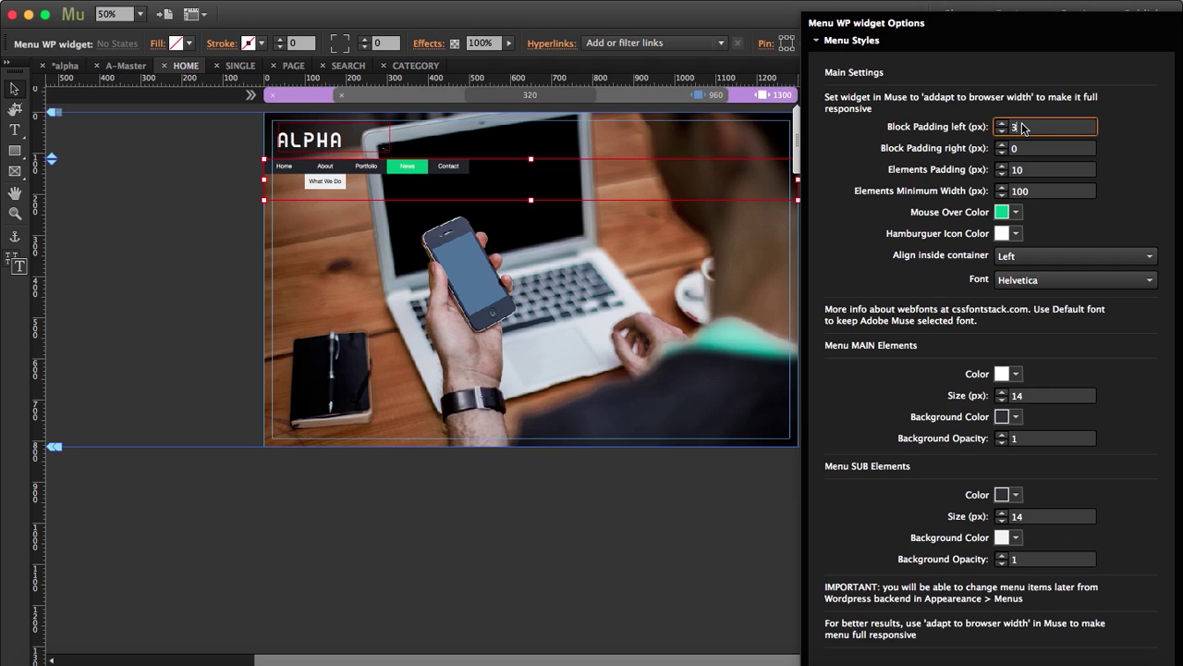
pyautogui.click(662, 506)
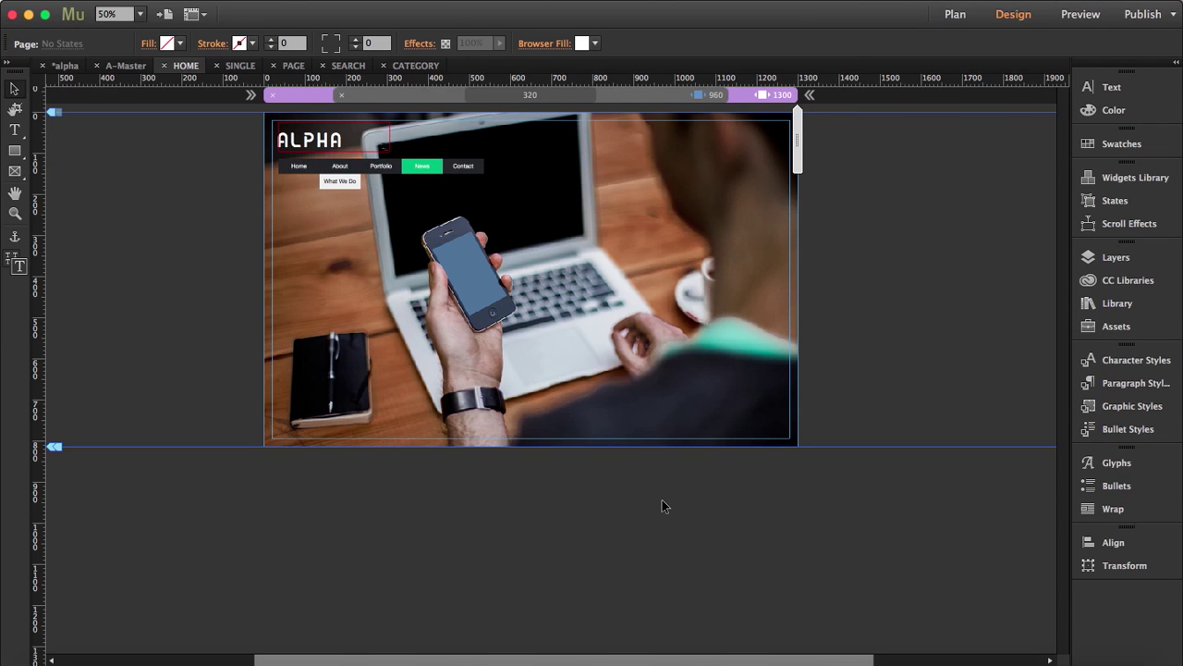
pyautogui.click(364, 181)
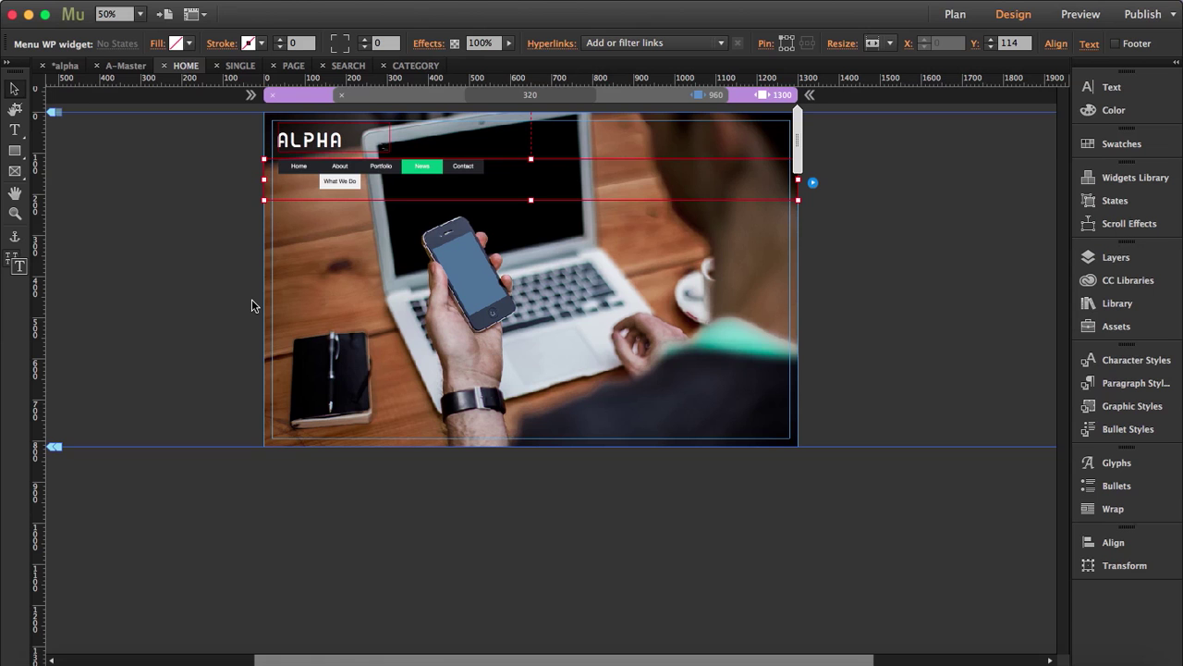
# Step: Delete the icon grids and headings from the SINGLE page
pyautogui.click(239, 65)
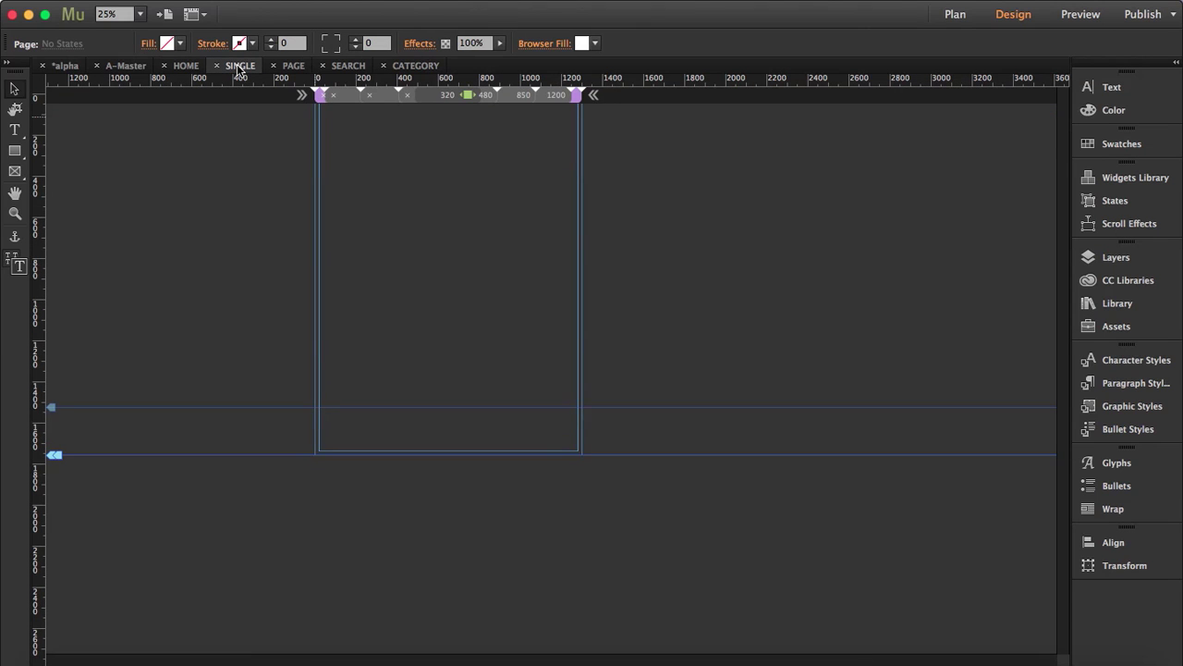
pyautogui.moveTo(284, 186); pyautogui.dragTo(612, 409)
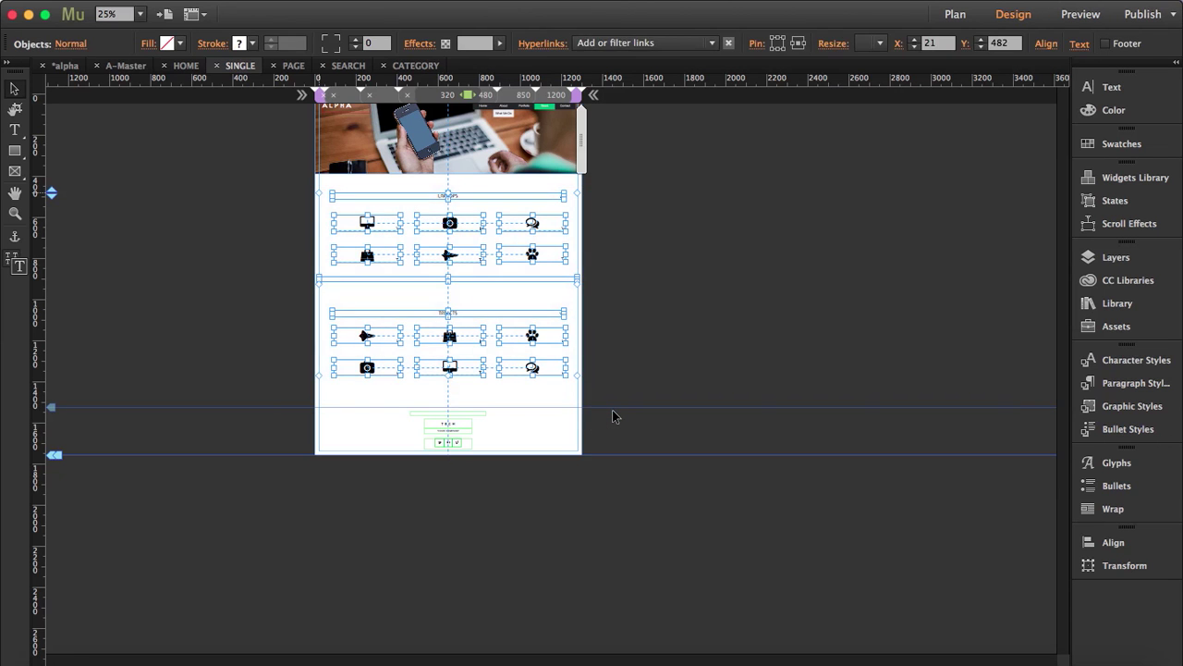
pyautogui.press('Delete')
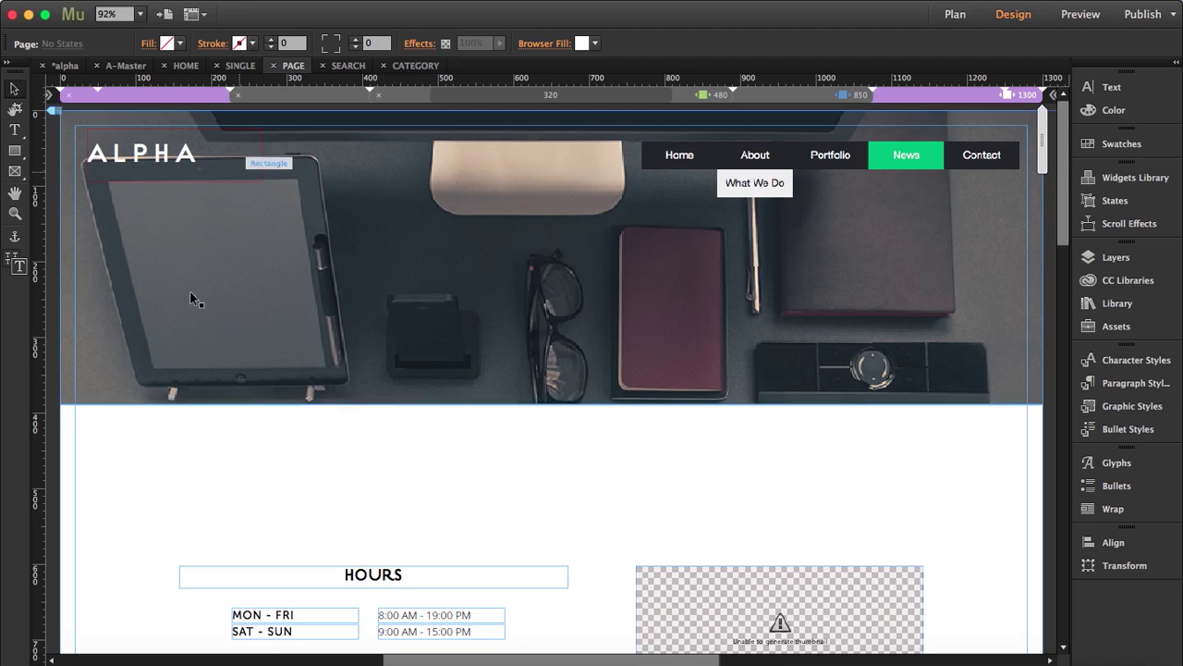
# Step: Zoom out and delete the remaining body content of the SINGLE page
pyautogui.scroll(-3, 634, 523)
pyautogui.keyDown('alt'); pyautogui.click(634, 523); pyautogui.keyUp('alt')
pyautogui.keyDown('alt'); pyautogui.click(635, 523); pyautogui.keyUp('alt')
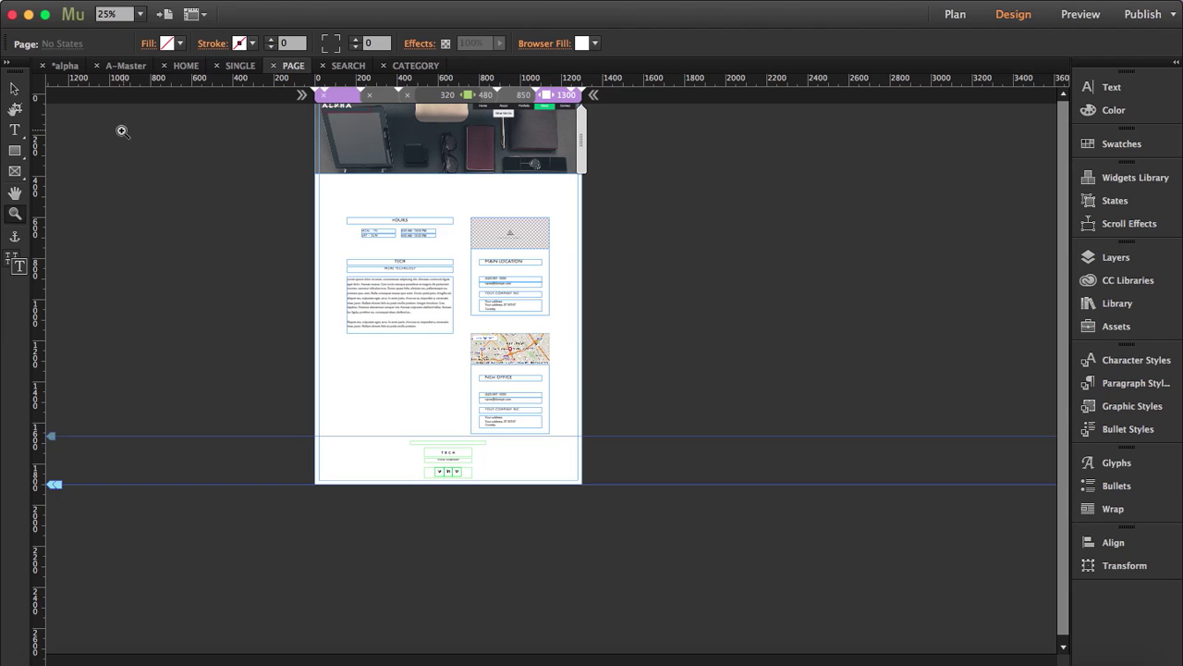
pyautogui.click(14, 88)
pyautogui.moveTo(310, 205); pyautogui.dragTo(597, 433)
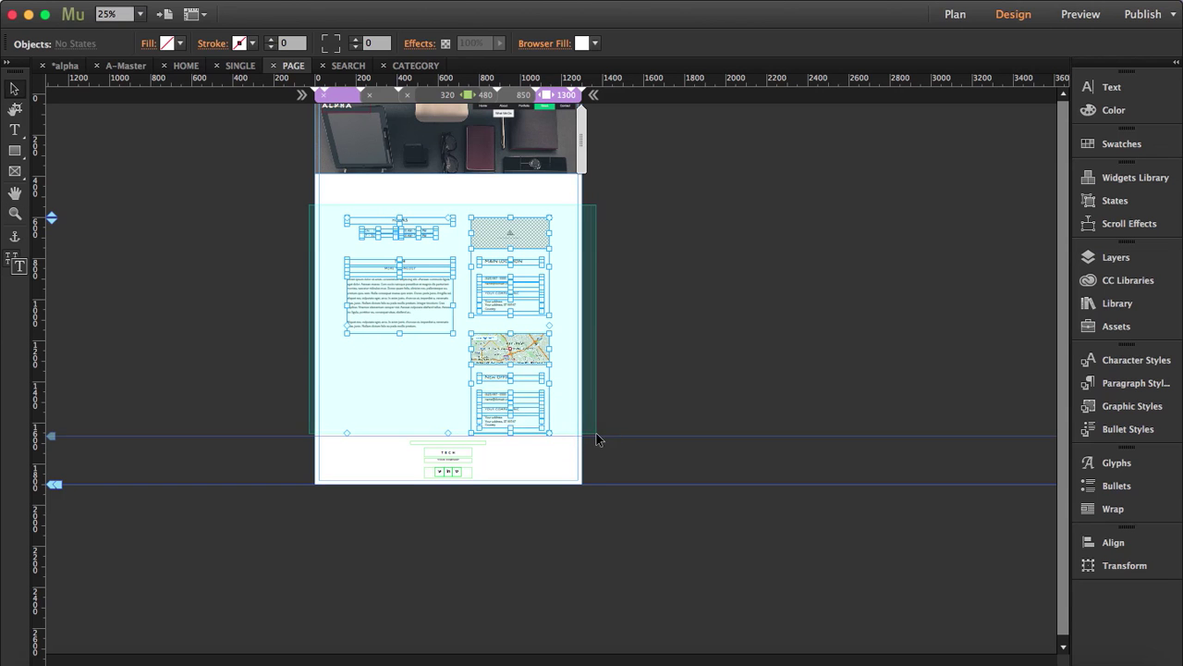
pyautogui.press('Delete')
# Step: Remove the CONTACT section and form from the SEARCH page
pyautogui.click(351, 66)
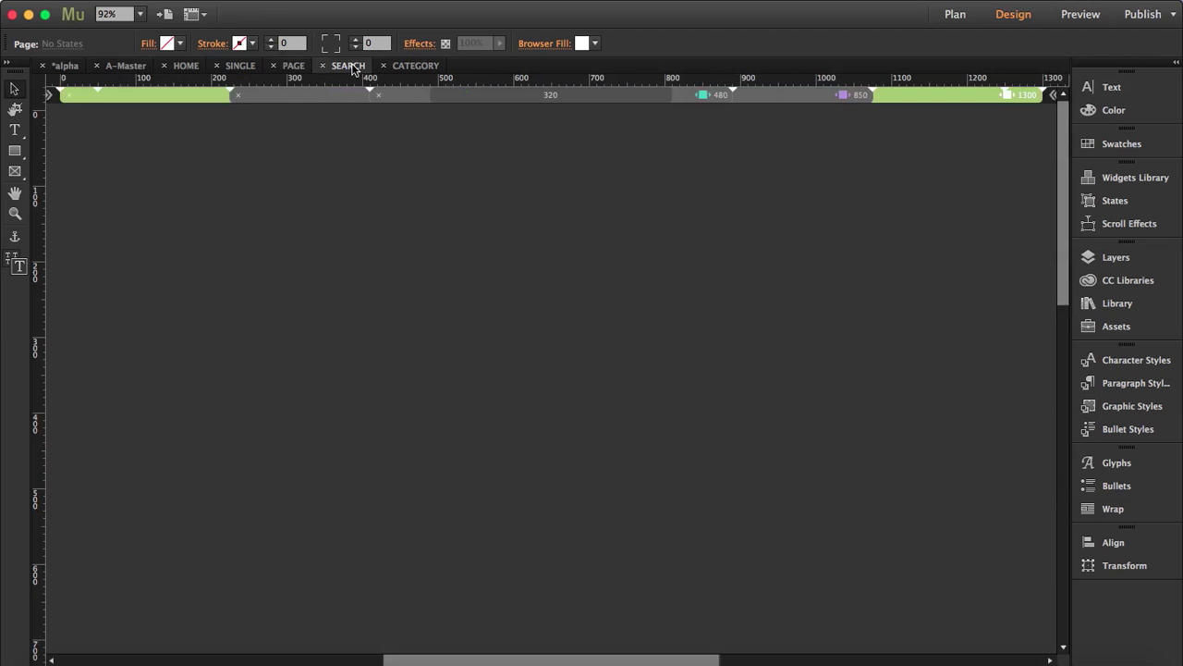
pyautogui.press('z')
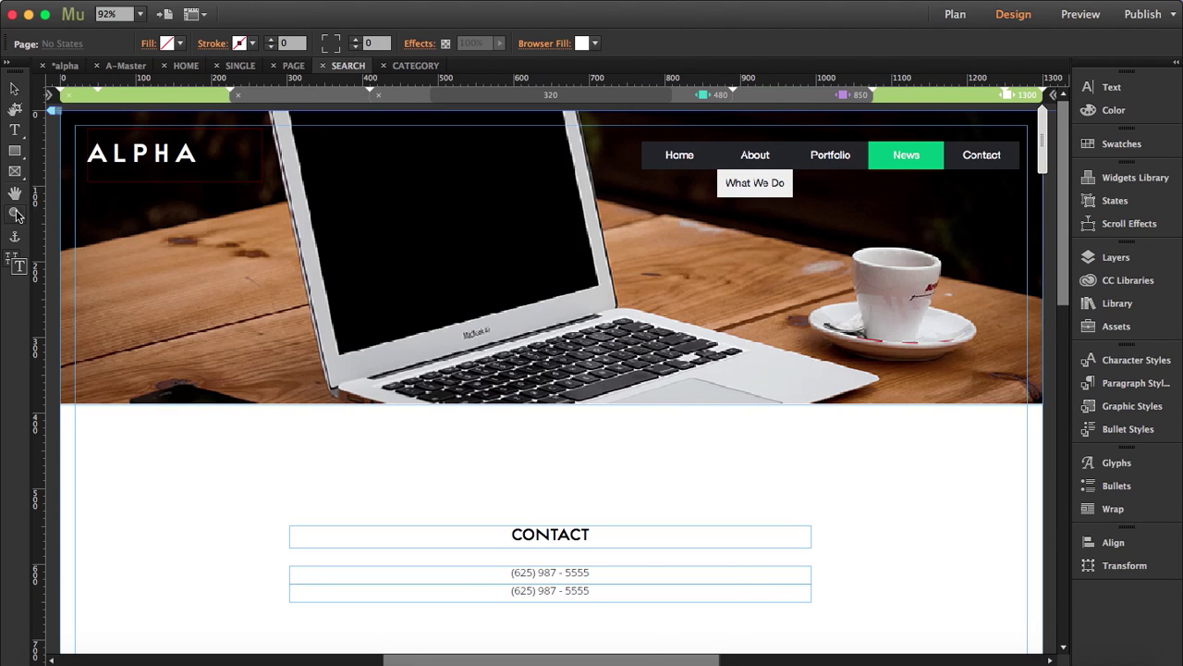
pyautogui.keyDown('alt'); pyautogui.click(384, 336); pyautogui.keyUp('alt')
pyautogui.keyDown('alt'); pyautogui.click(383, 337); pyautogui.keyUp('alt')
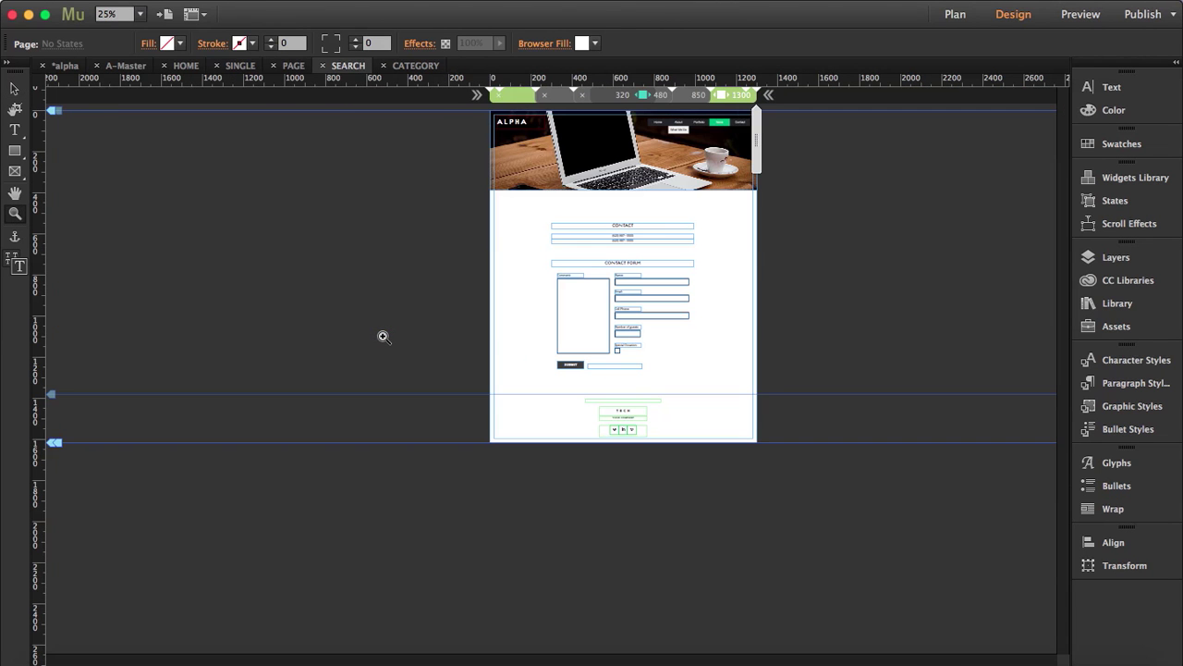
pyautogui.press('v')
pyautogui.moveTo(500, 210); pyautogui.dragTo(817, 437)
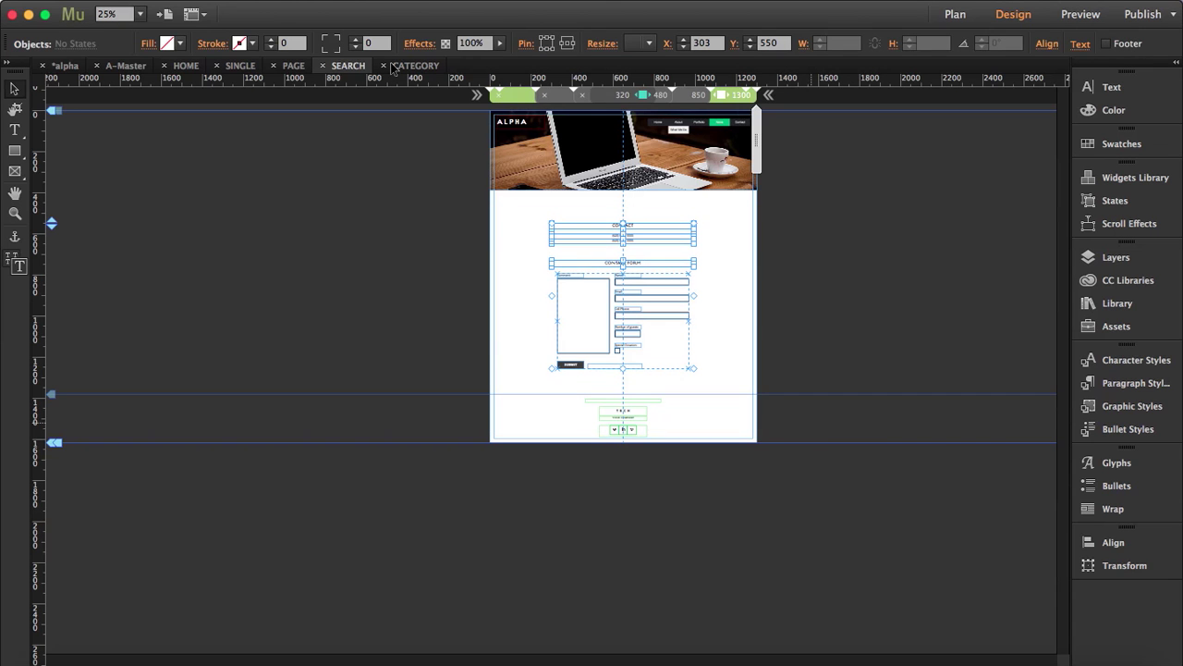
pyautogui.press('Delete')
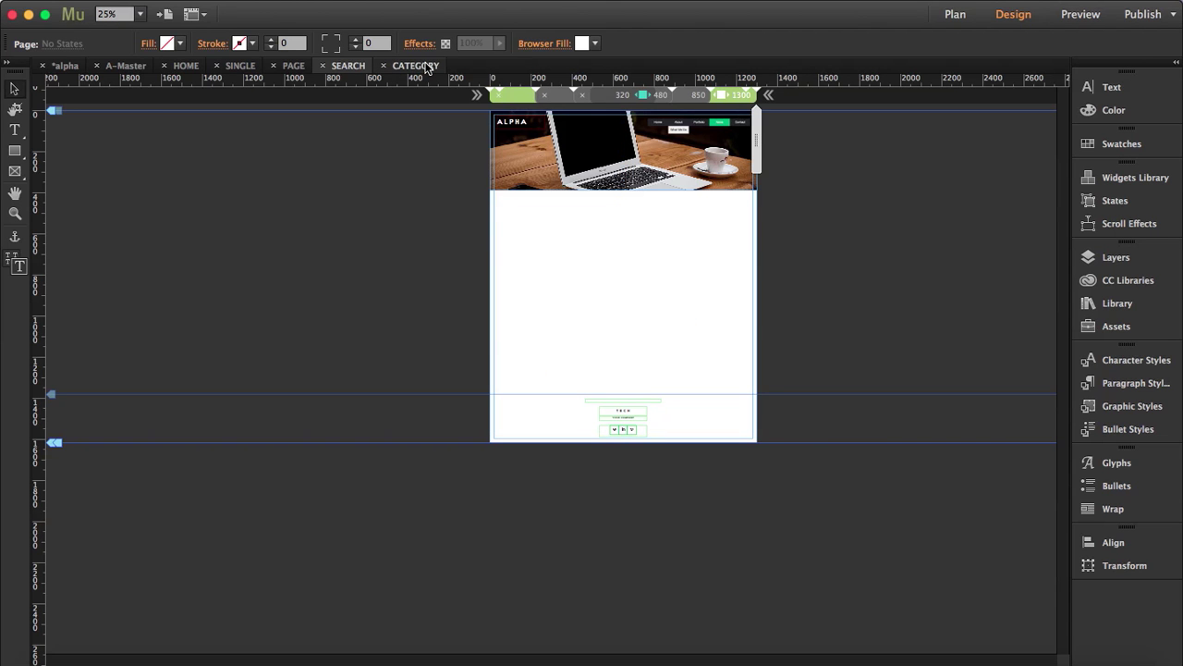
# Step: Remove the contact heading and form from the CATEGORY page
pyautogui.click(425, 65)
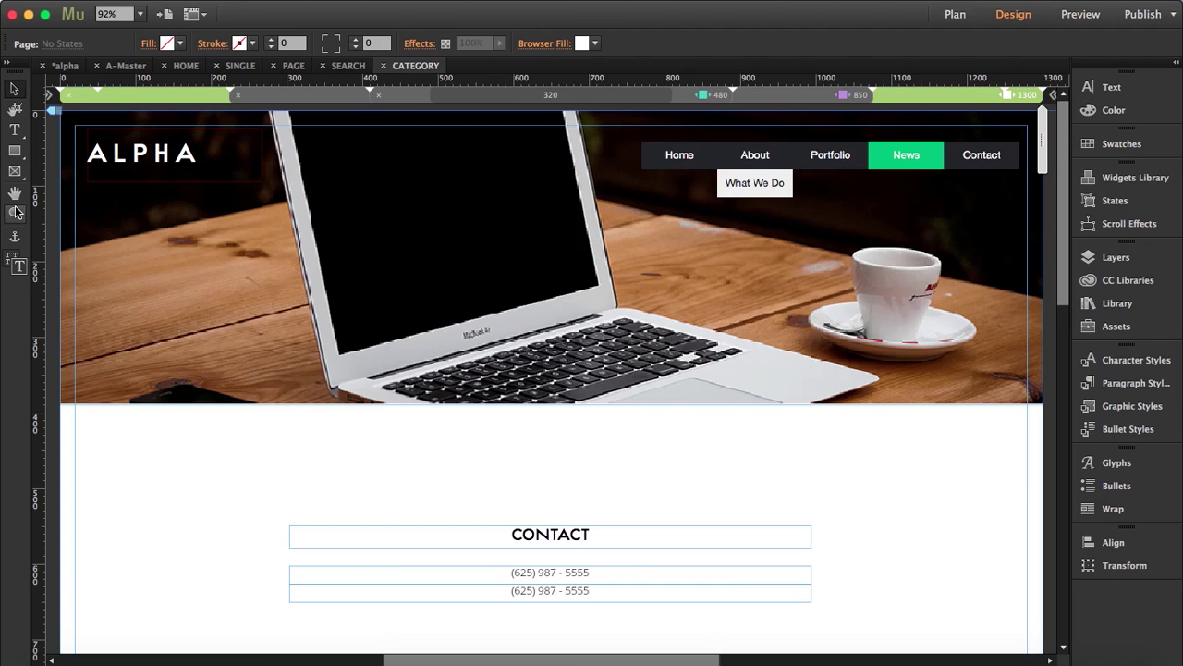
pyautogui.click(14, 213)
pyautogui.keyDown('alt'); pyautogui.click(478, 335); pyautogui.keyUp('alt')
pyautogui.keyDown('alt'); pyautogui.click(478, 335); pyautogui.keyUp('alt')
pyautogui.keyDown('alt'); pyautogui.click(478, 335); pyautogui.keyUp('alt')
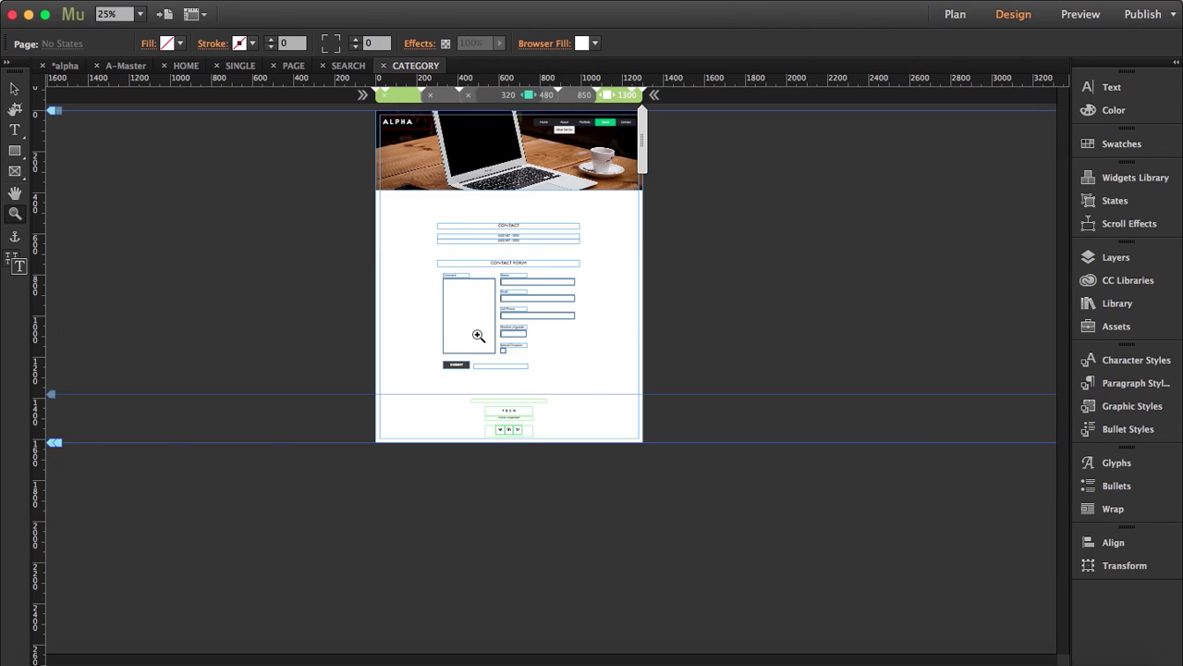
pyautogui.press('v')
pyautogui.moveTo(467, 239); pyautogui.dragTo(585, 382)
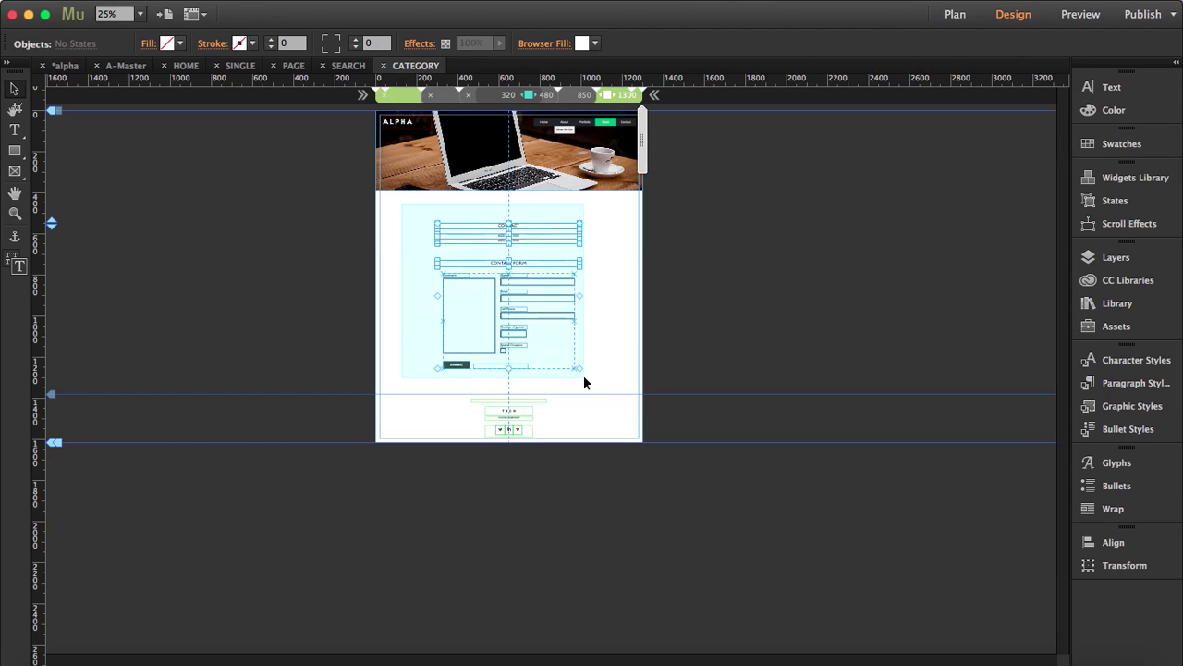
pyautogui.press('Delete')
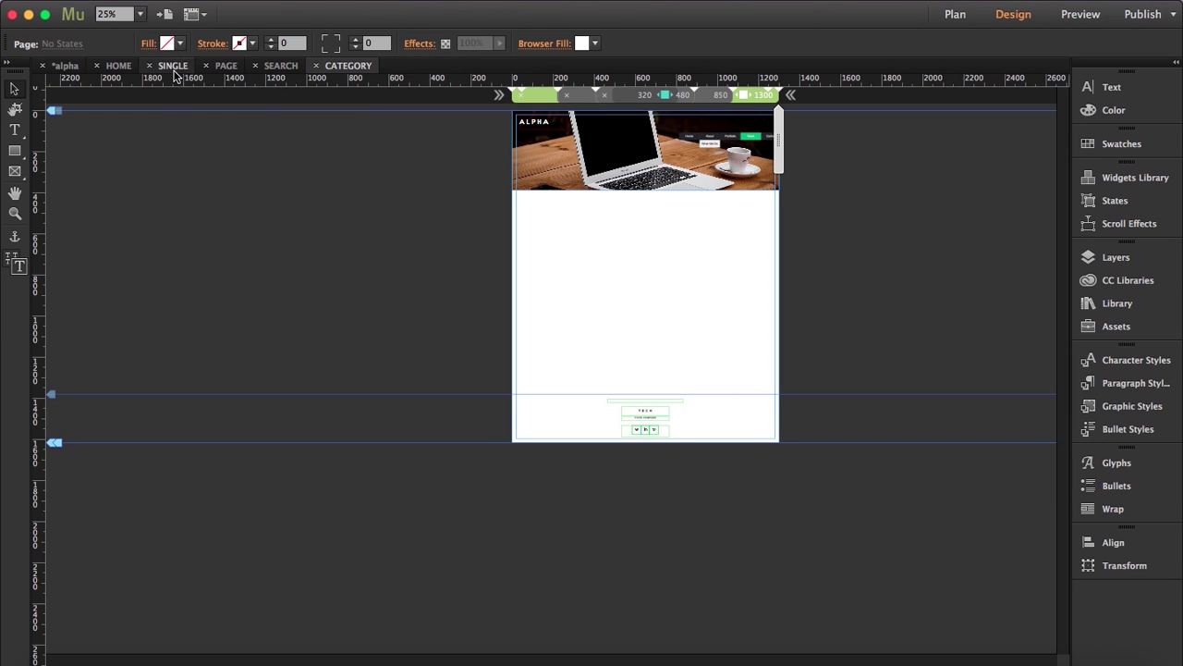
# Step: Place the Wordpress Converter Single widget on the SINGLE page at the left edge under the header
pyautogui.click(183, 72)
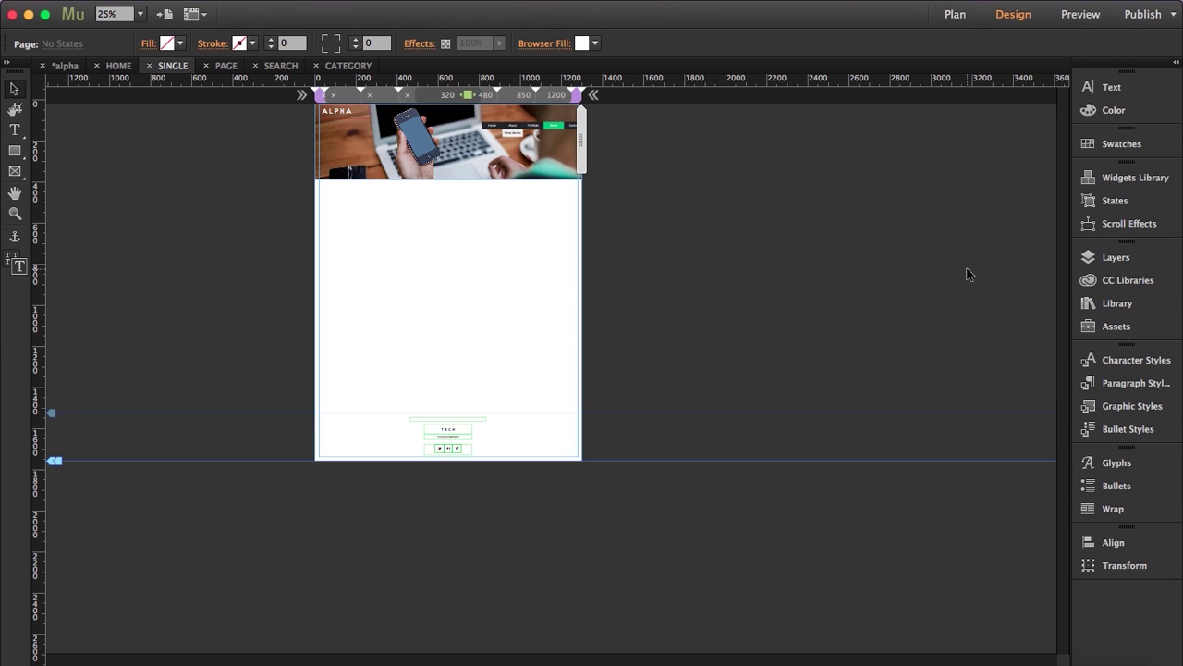
pyautogui.click(1105, 305)
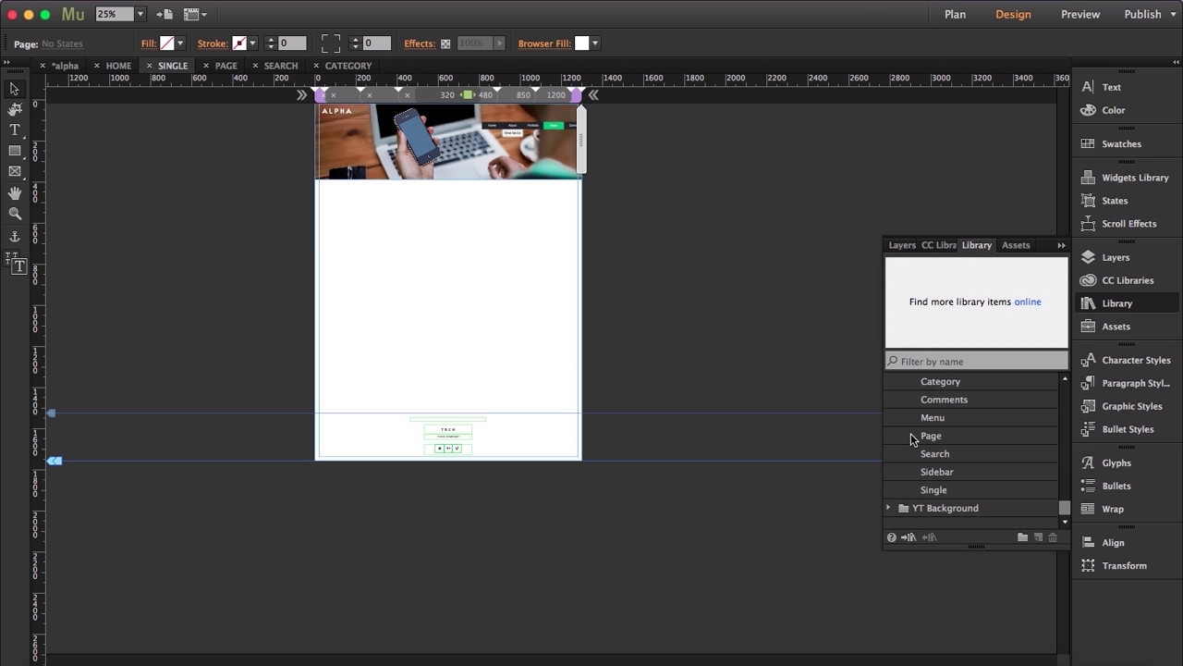
pyautogui.moveTo(883, 389); pyautogui.dragTo(738, 389)
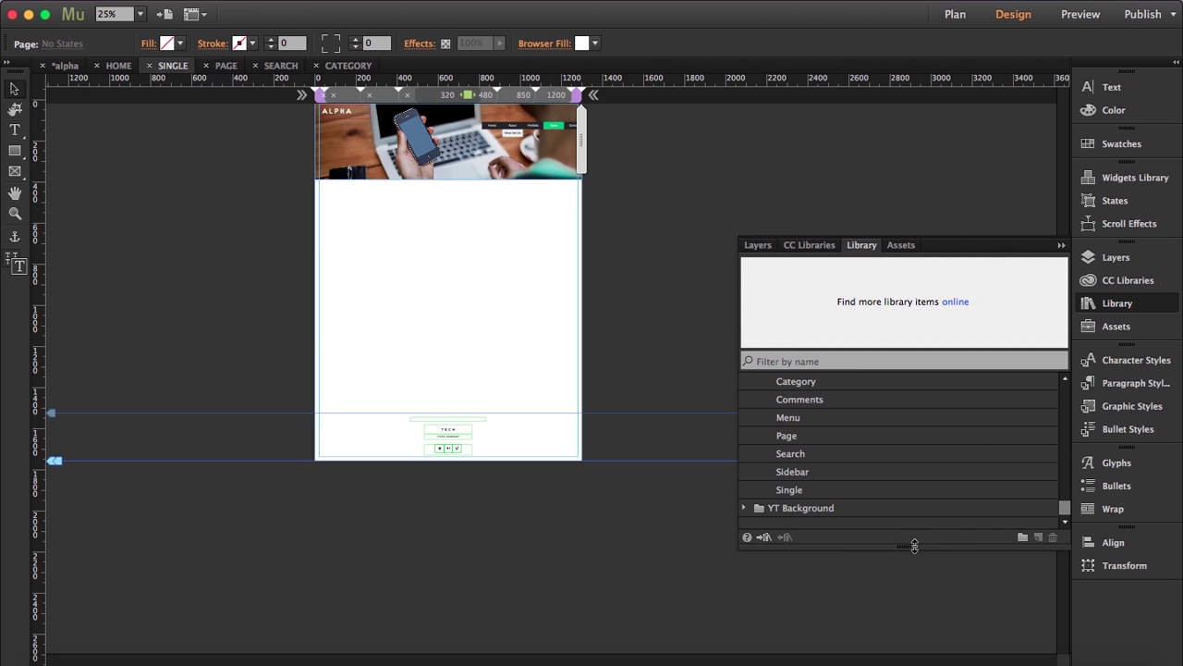
pyautogui.moveTo(915, 546); pyautogui.dragTo(911, 599)
pyautogui.scroll(-5, 888, 491)
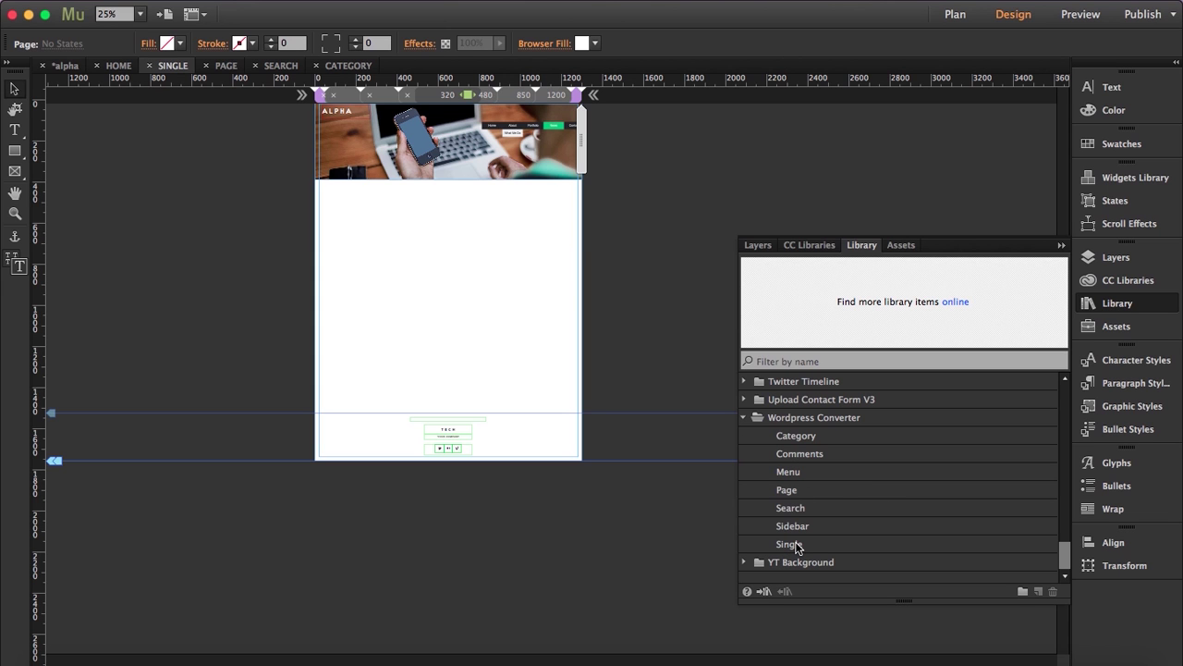
pyautogui.click(796, 543)
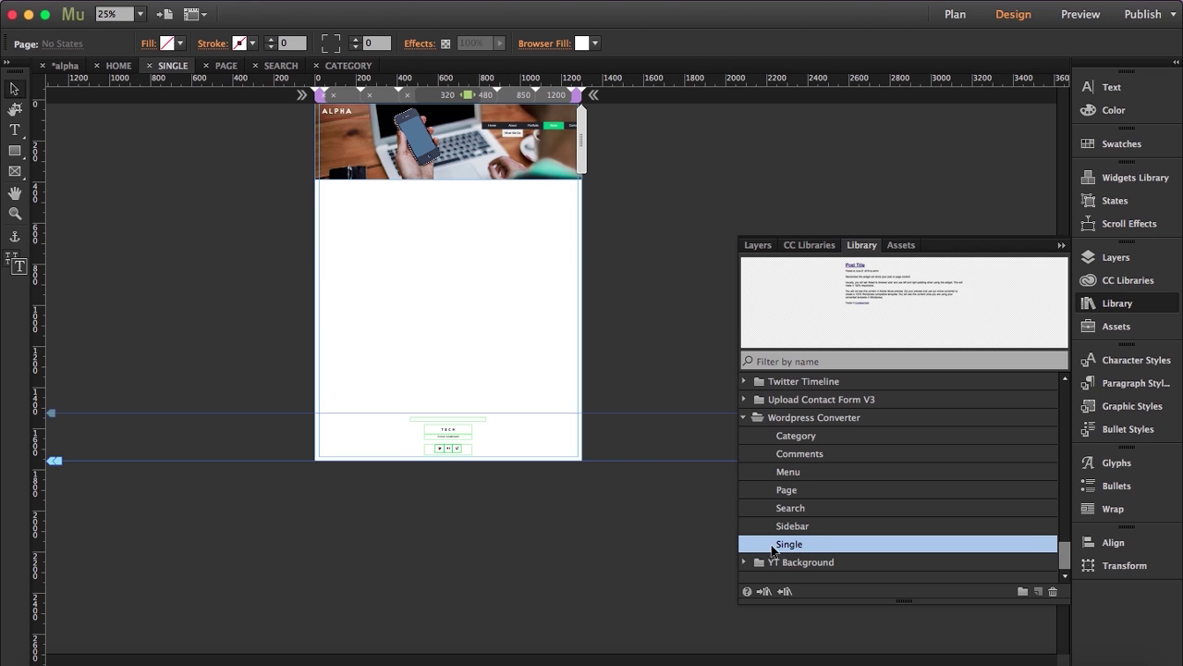
pyautogui.moveTo(795, 544); pyautogui.dragTo(331, 214)
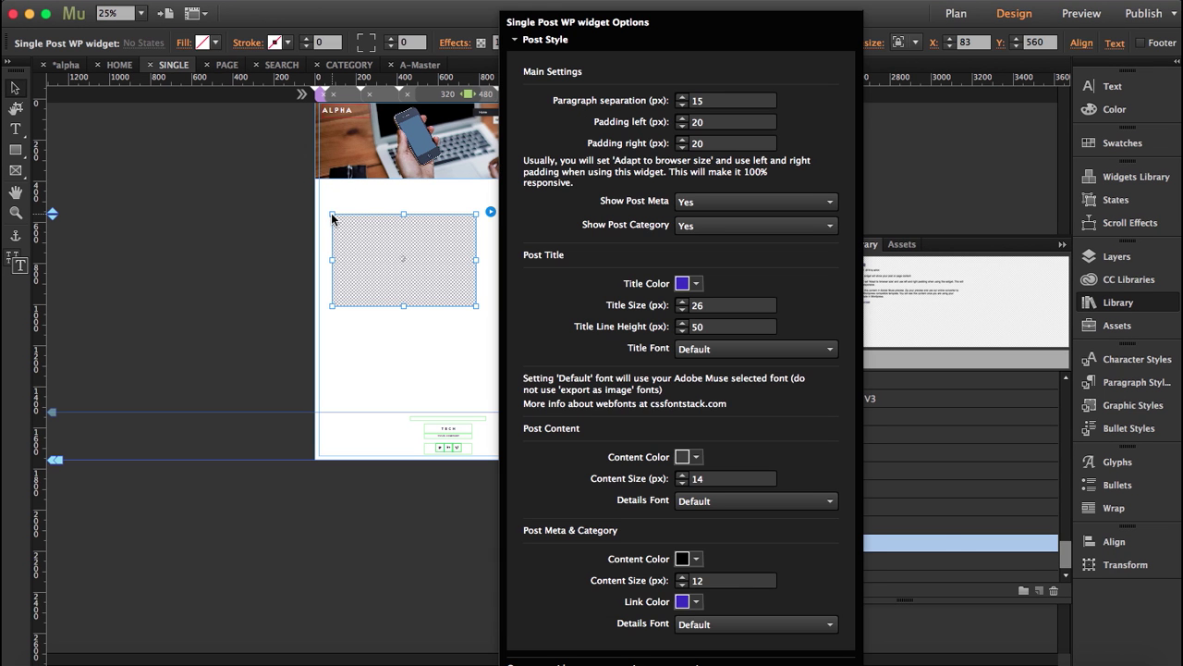
pyautogui.click(385, 225)
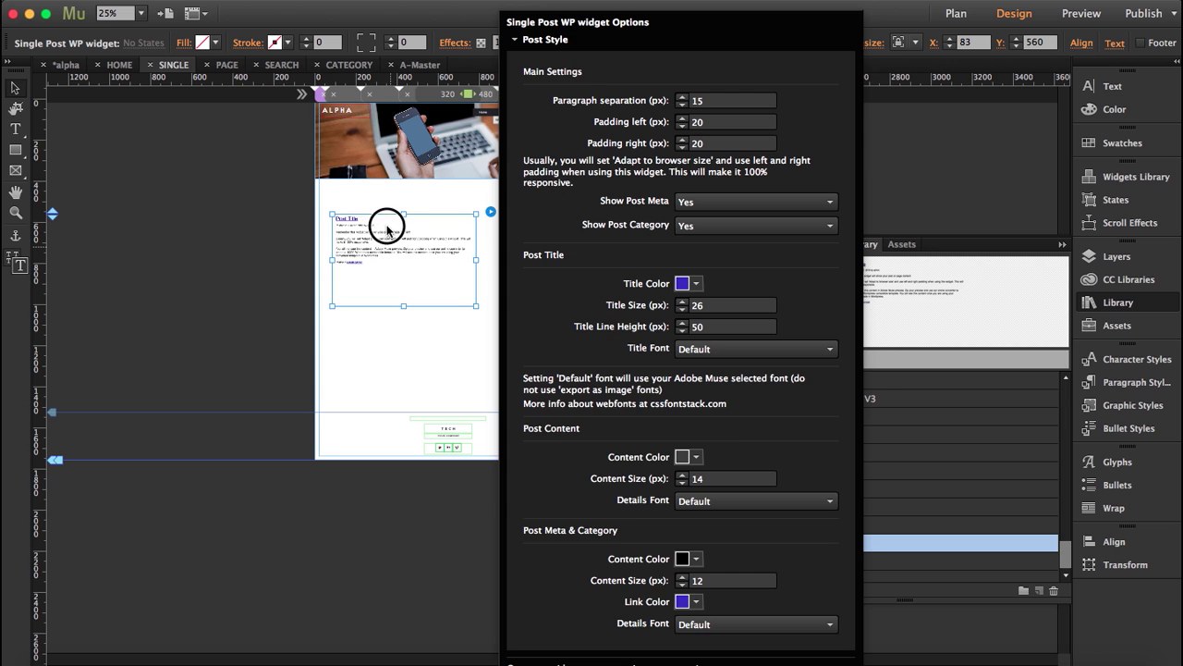
pyautogui.click(361, 231)
pyautogui.moveTo(361, 232); pyautogui.dragTo(344, 204)
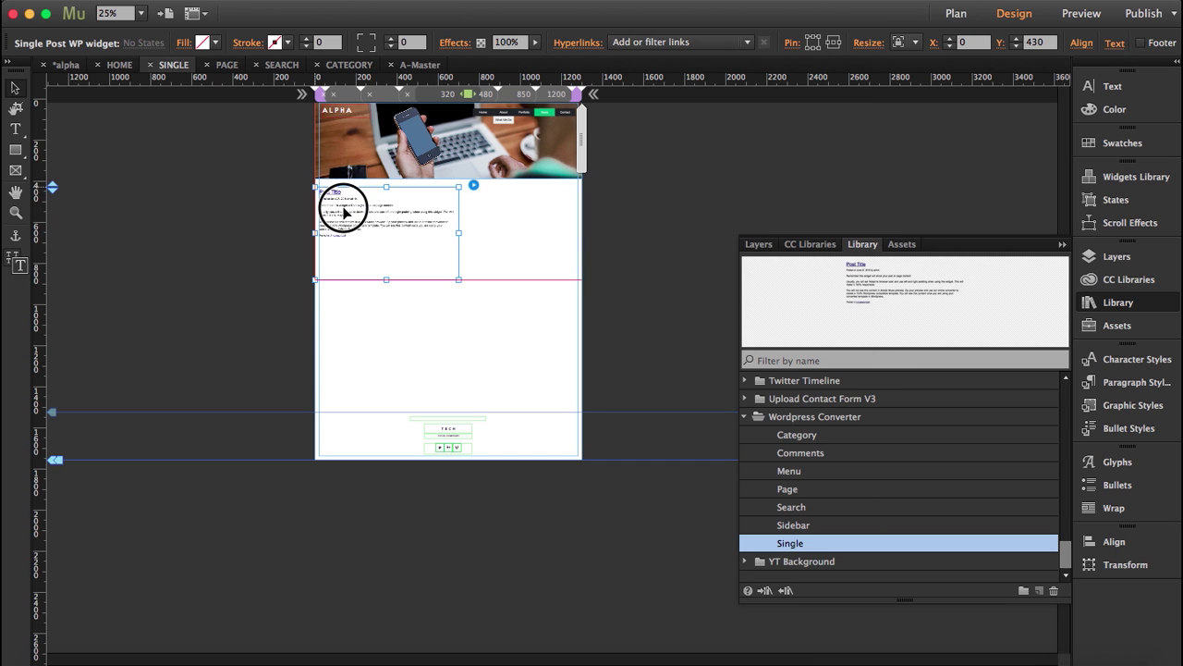
# Step: Stretch the Single Post widget to browser width and review its position and settings
pyautogui.click(911, 43)
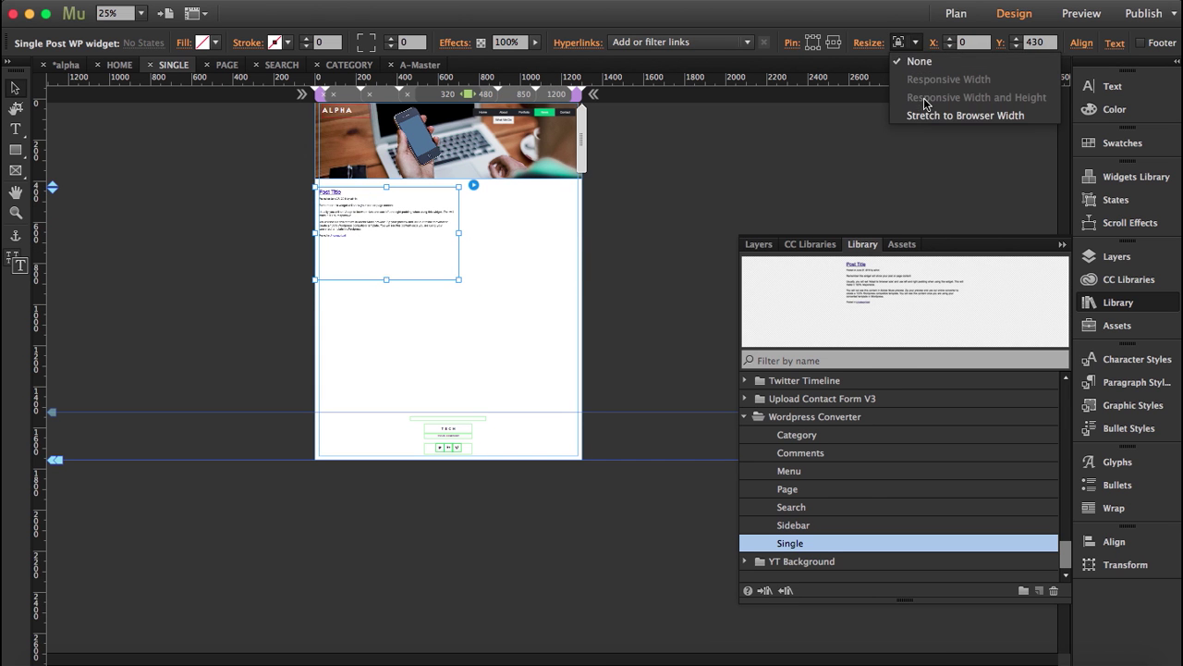
pyautogui.click(925, 114)
pyautogui.click(870, 42)
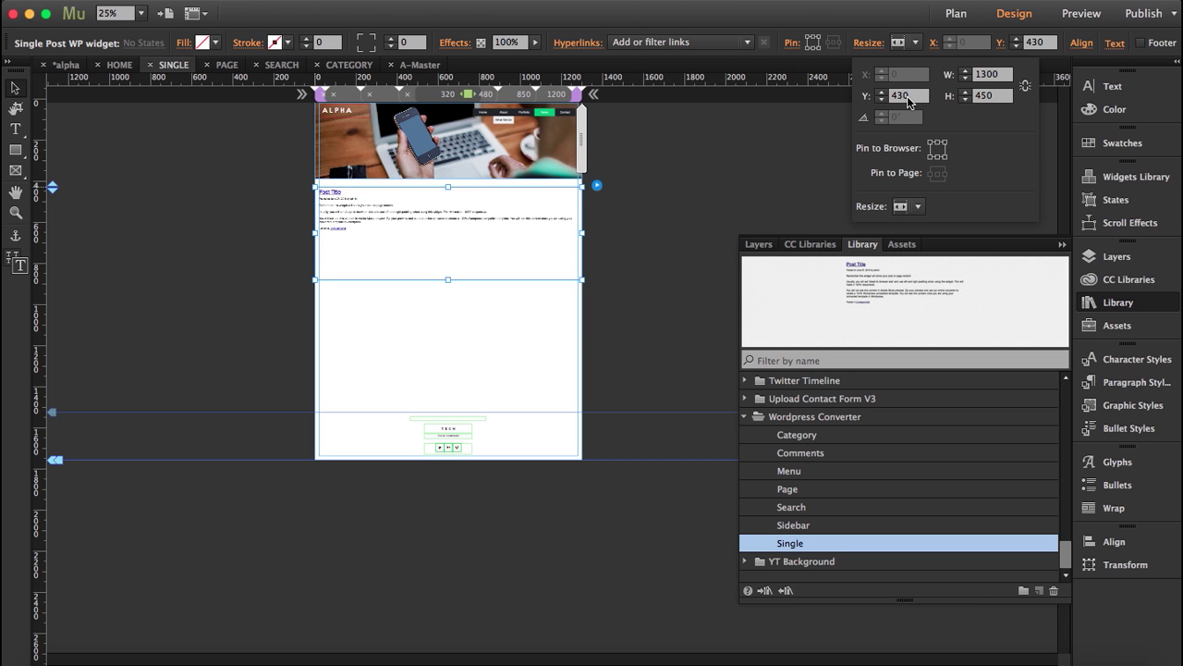
pyautogui.click(626, 253)
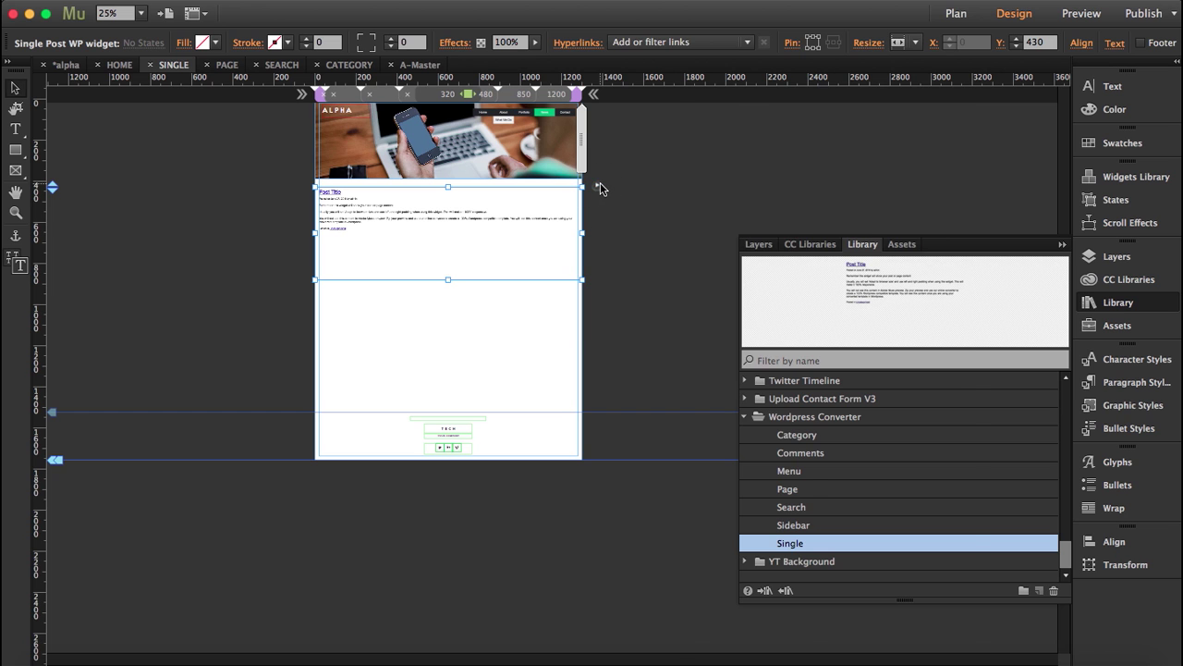
pyautogui.click(599, 187)
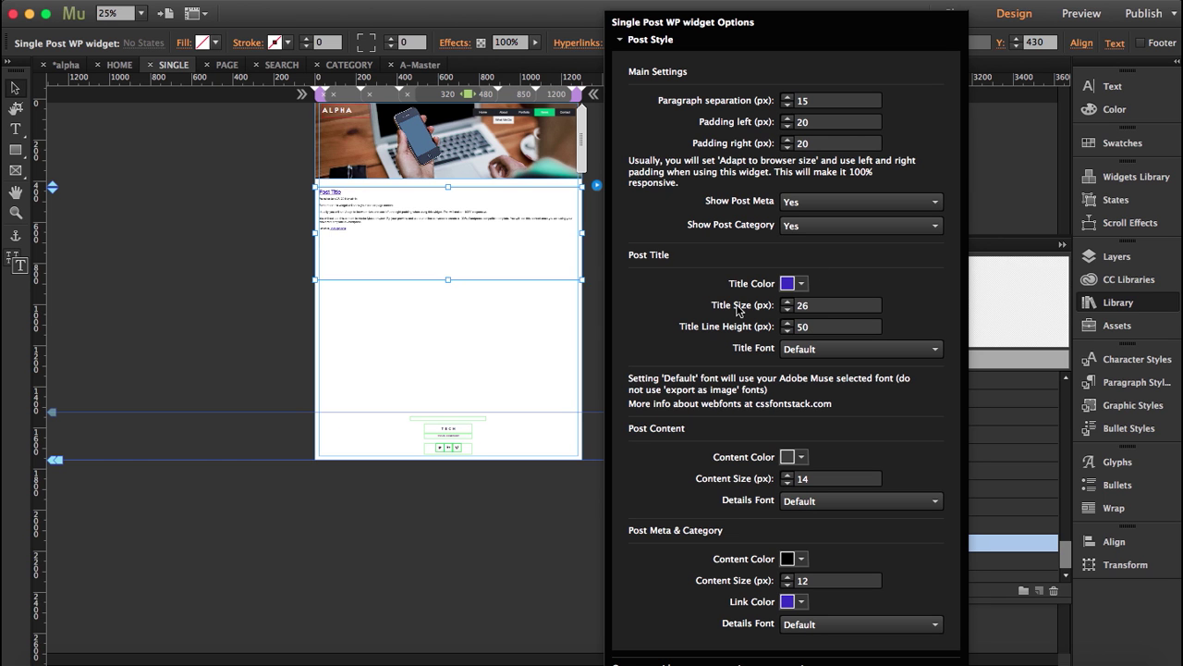
pyautogui.click(352, 529)
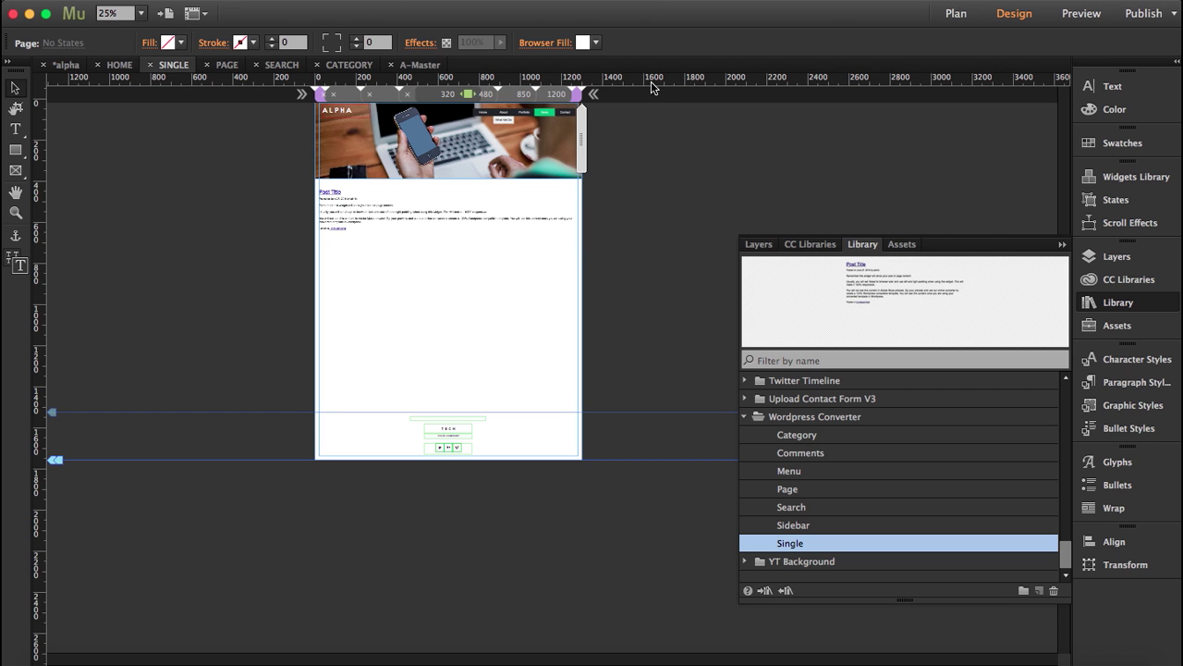
# Step: Add a horizontal guide and raise the bottom of the SINGLE page
pyautogui.moveTo(633, 80); pyautogui.dragTo(525, 305)
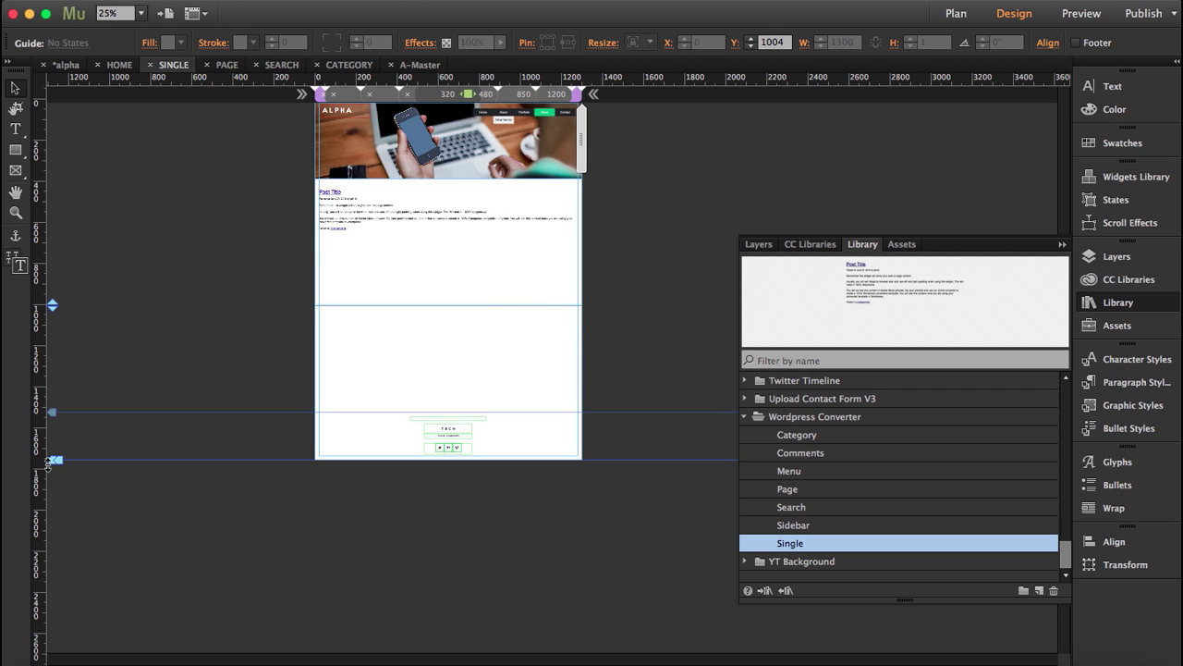
pyautogui.moveTo(49, 459); pyautogui.dragTo(50, 355)
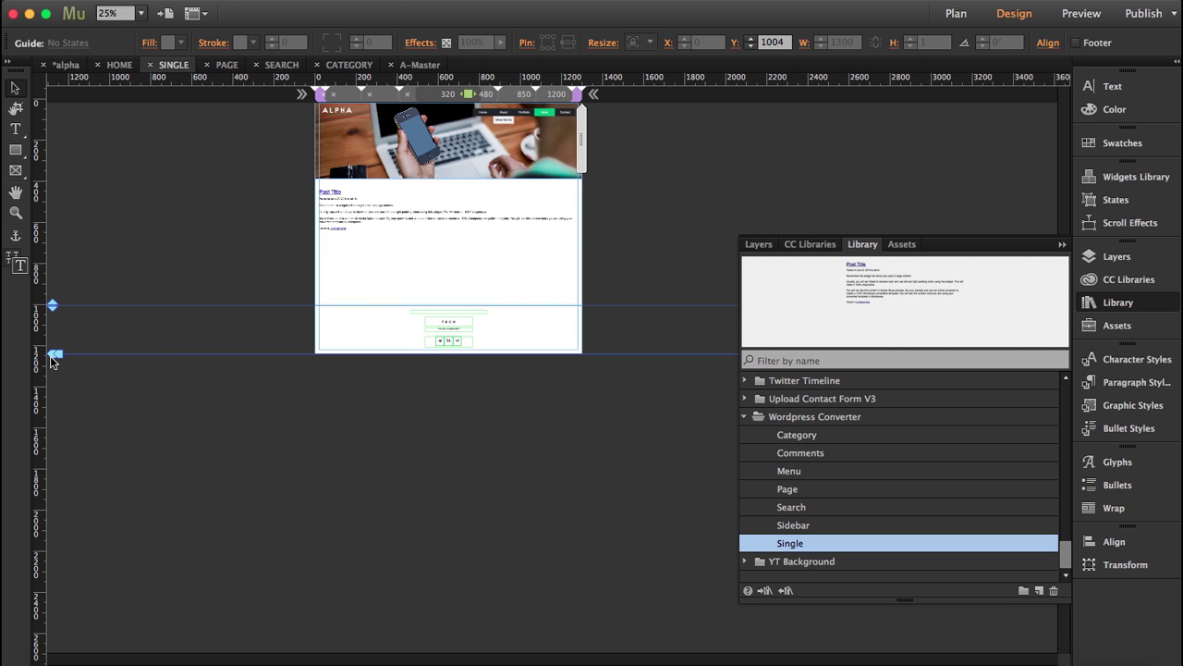
pyautogui.click(625, 245)
pyautogui.click(1061, 244)
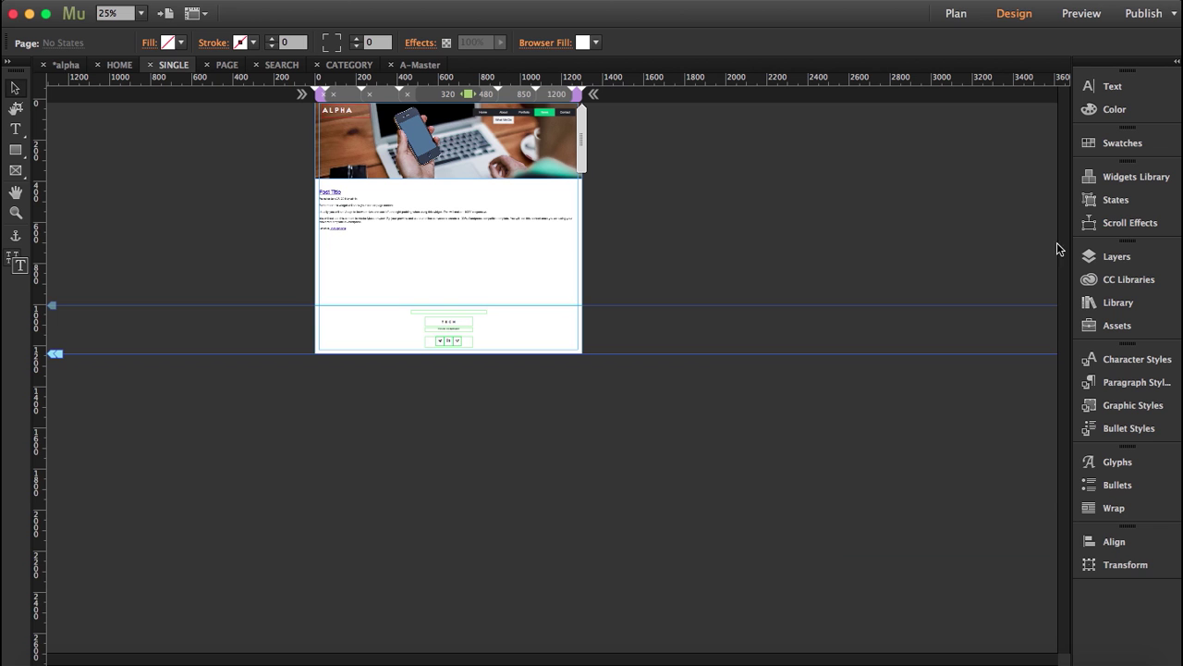
# Step: Preview the SINGLE page at the 1200 and 850 breakpoints
pyautogui.click(556, 88)
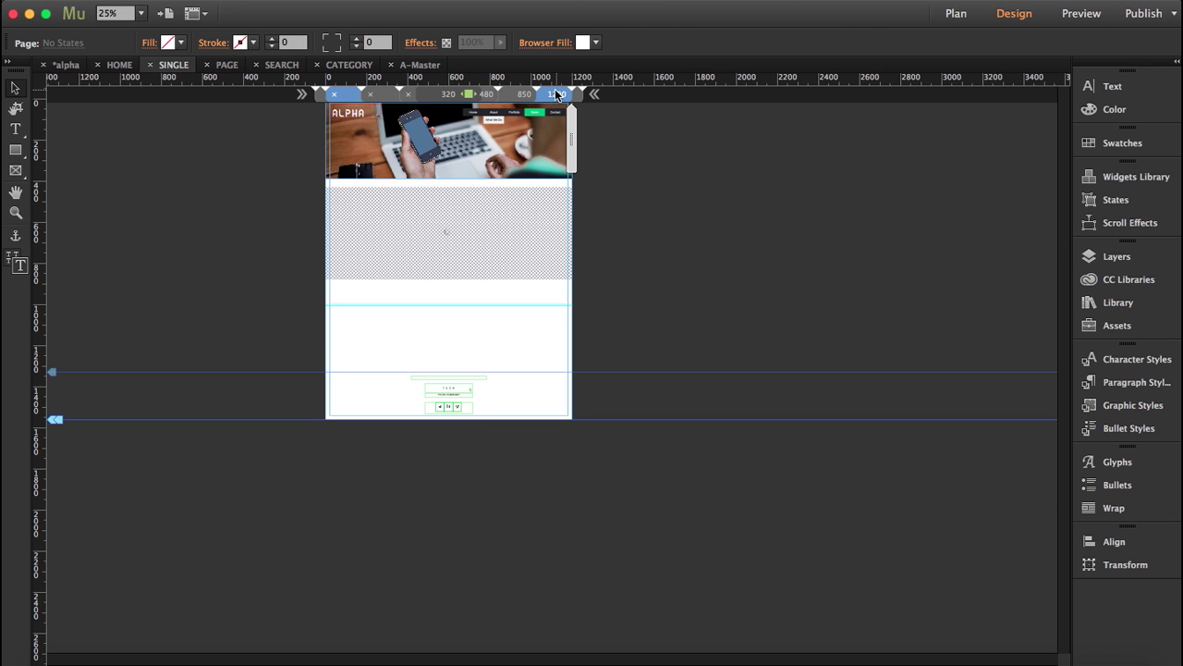
pyautogui.click(520, 95)
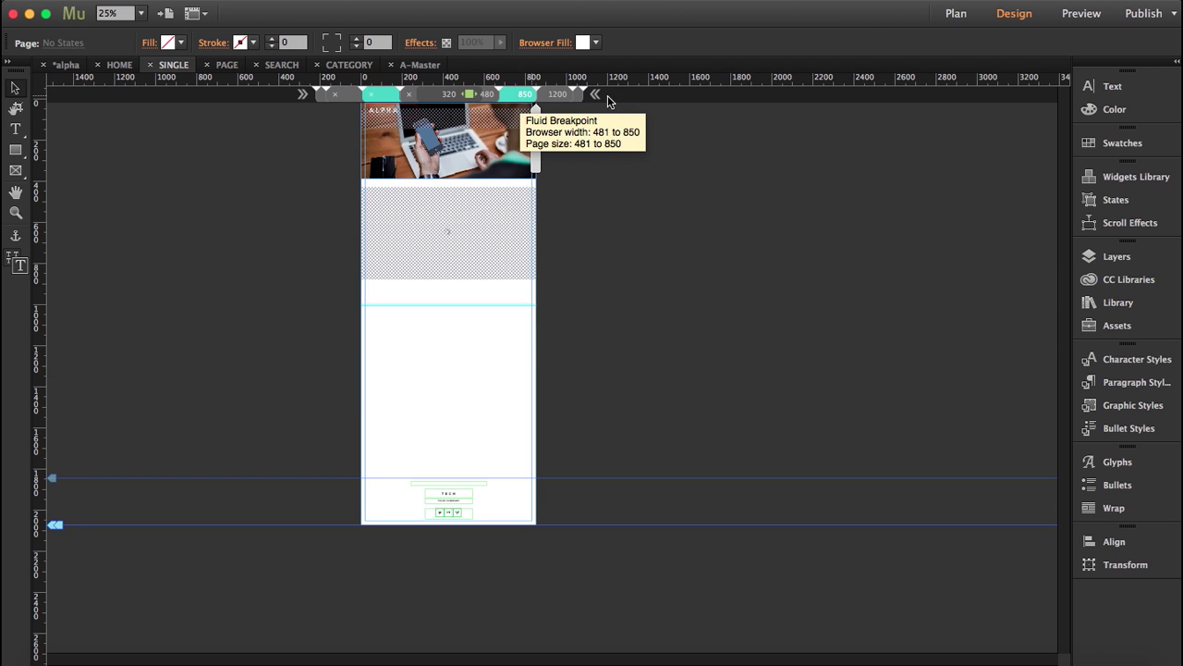
pyautogui.click(578, 95)
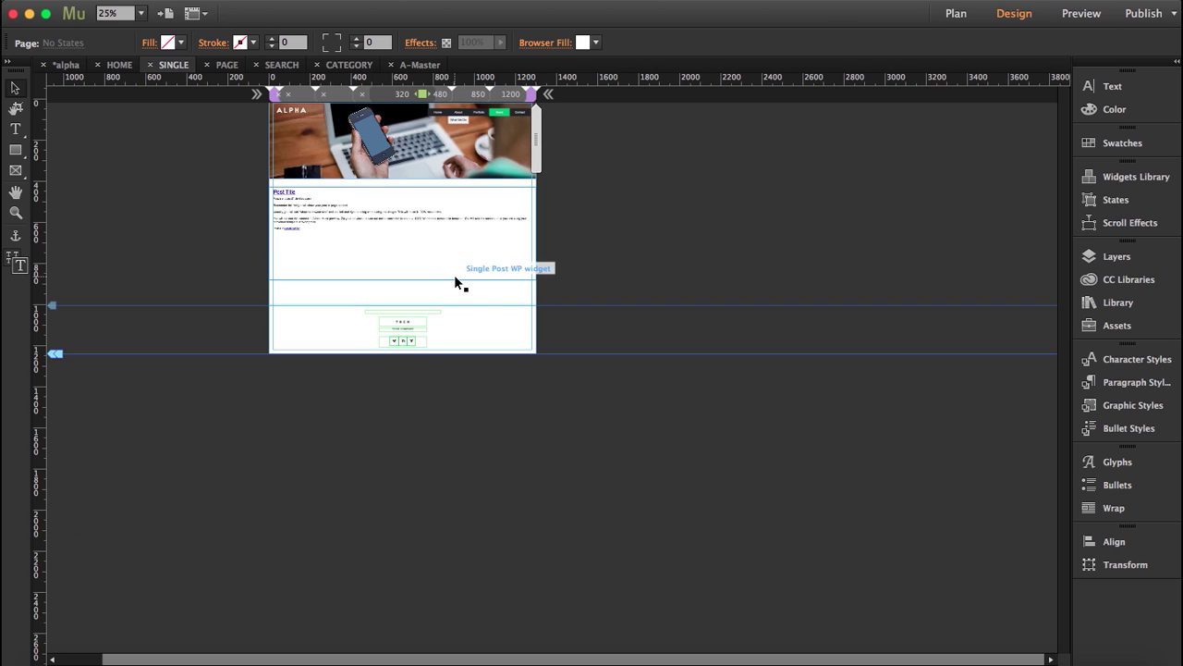
# Step: Copy the SINGLE page layout to all breakpoints and verify it at 850 and 1200
pyautogui.click(440, 297)
pyautogui.click(442, 296)
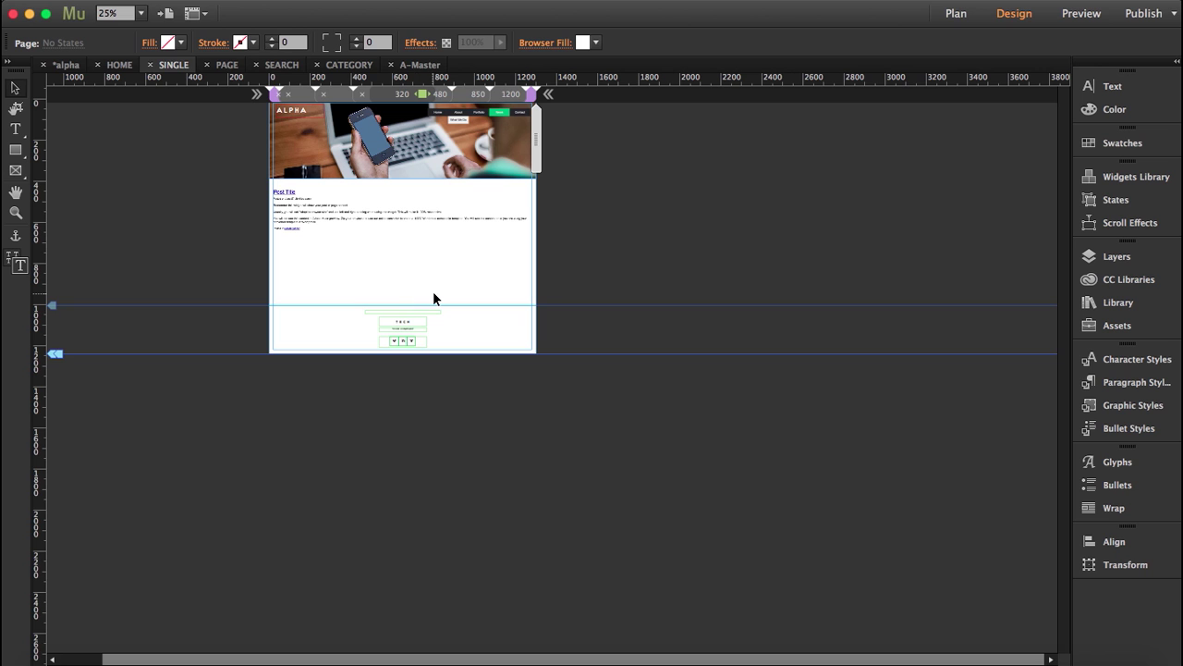
pyautogui.rightClick(427, 290)
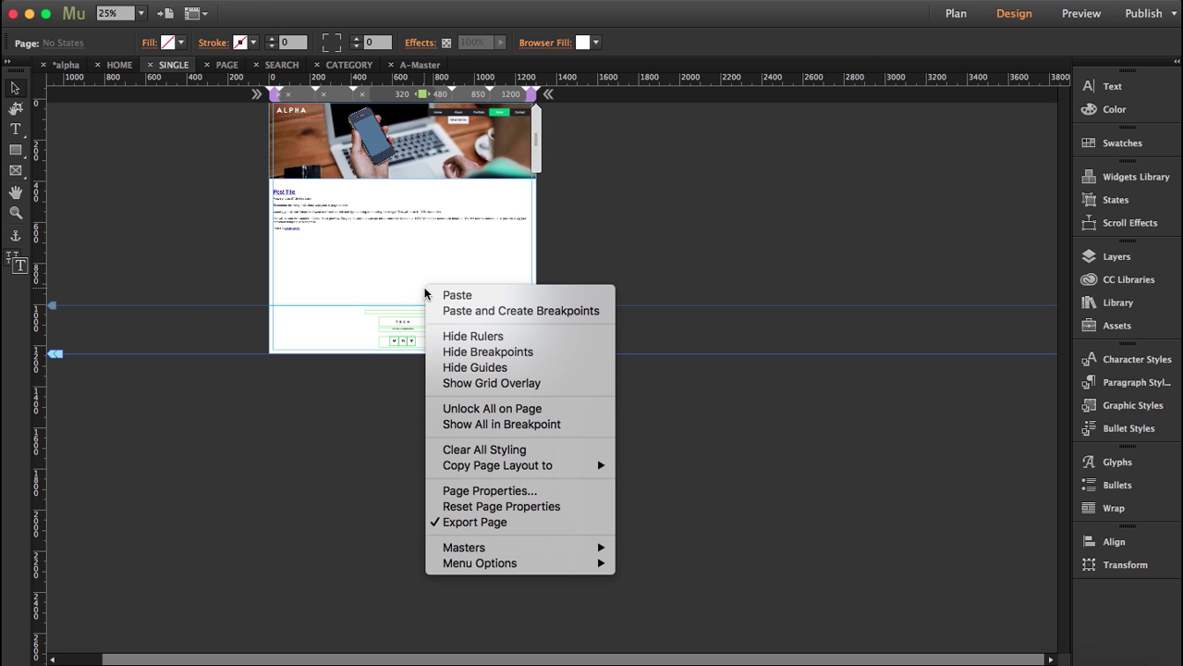
pyautogui.moveTo(546, 469)
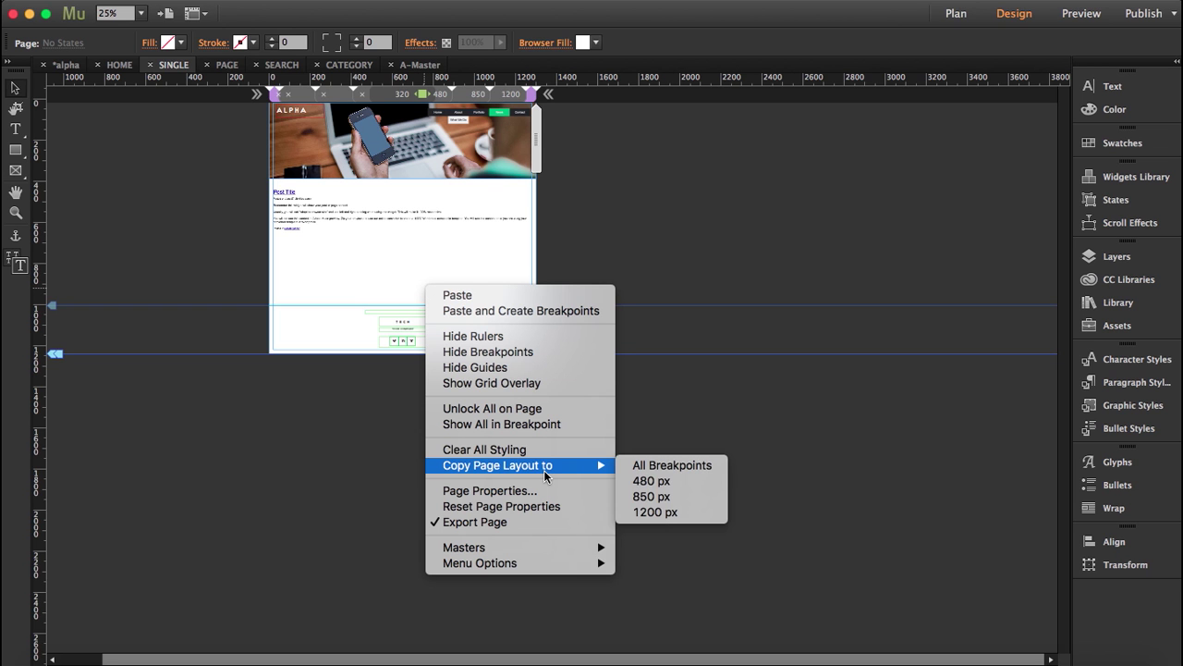
pyautogui.click(685, 472)
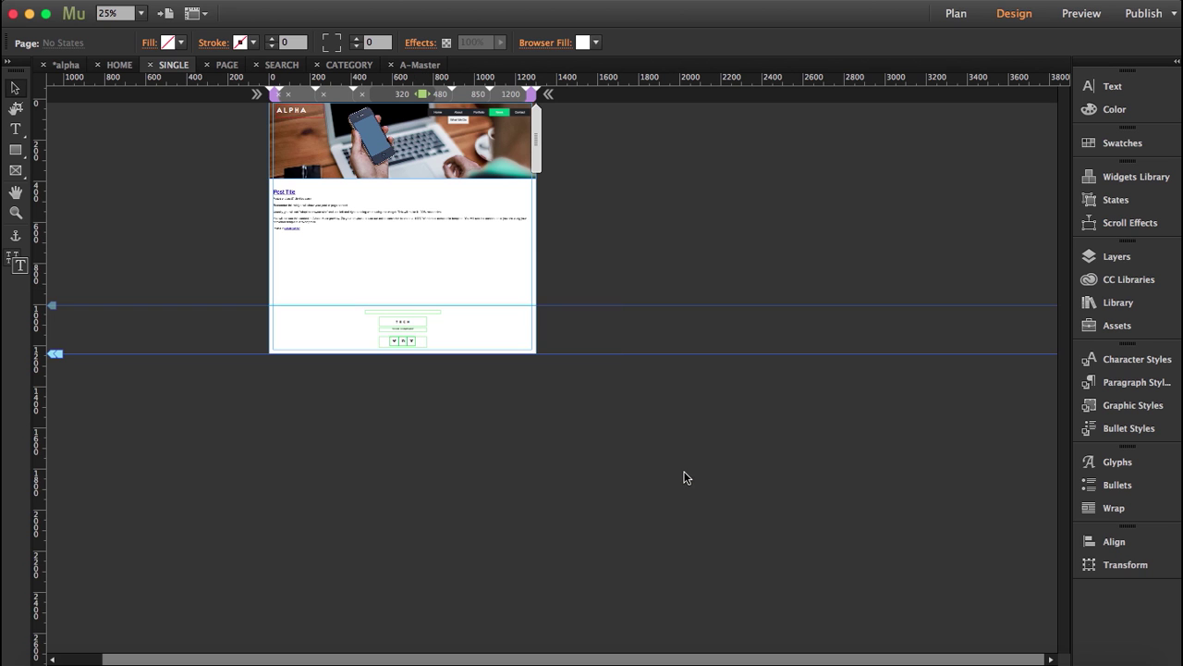
pyautogui.click(478, 94)
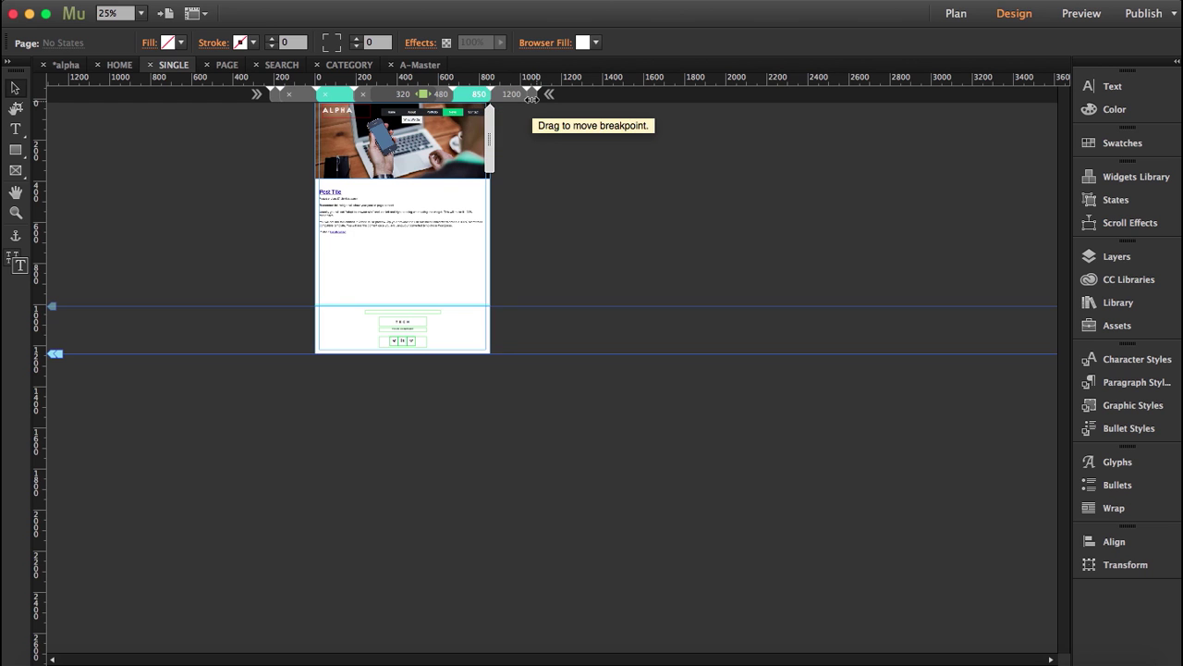
pyautogui.click(532, 97)
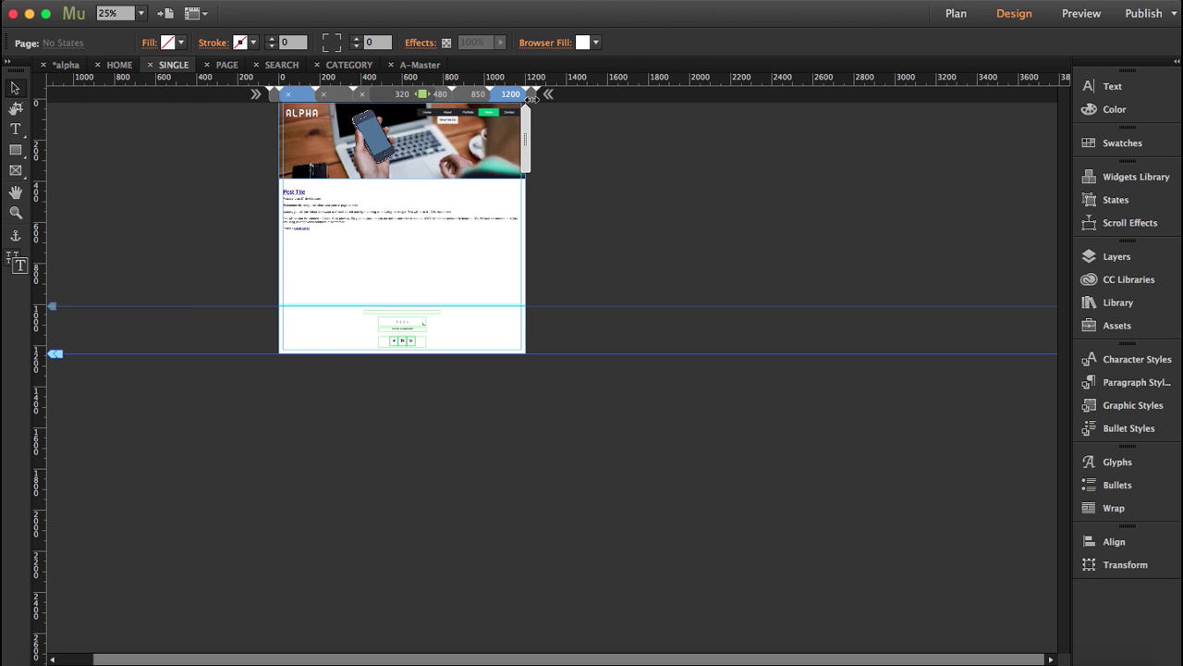
pyautogui.click(537, 100)
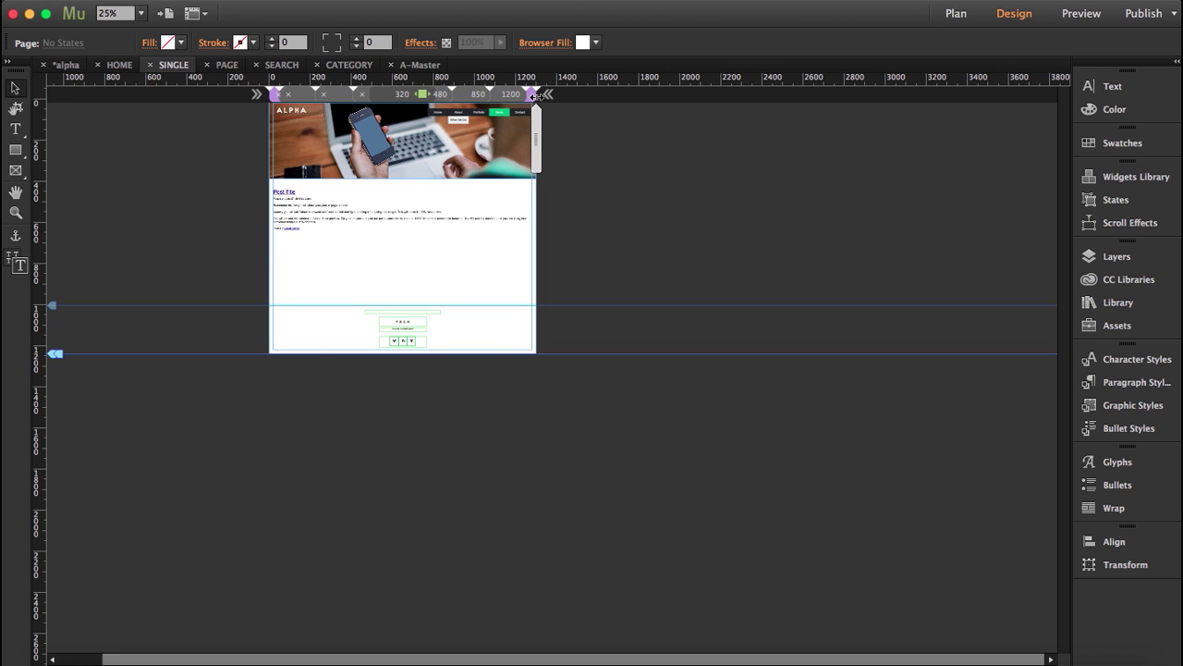
# Step: Add the Page widget to the PAGE page, stretched to browser width, and shorten the page
pyautogui.click(226, 66)
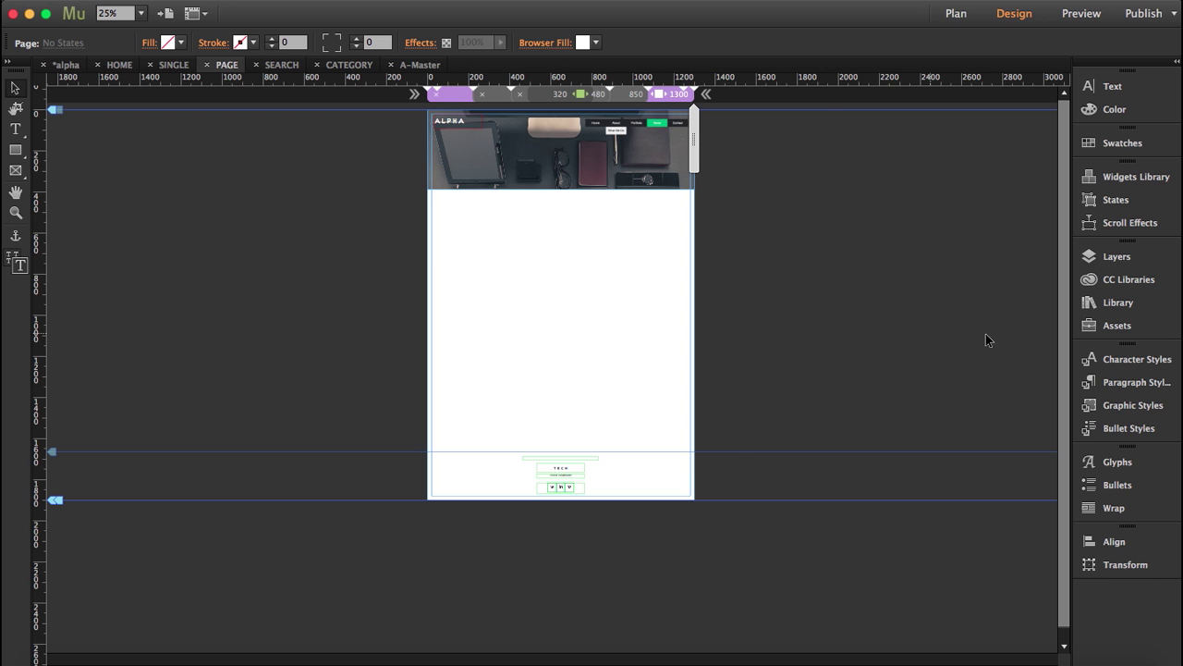
pyautogui.click(1115, 302)
pyautogui.moveTo(792, 494); pyautogui.dragTo(437, 205)
pyautogui.click(867, 43)
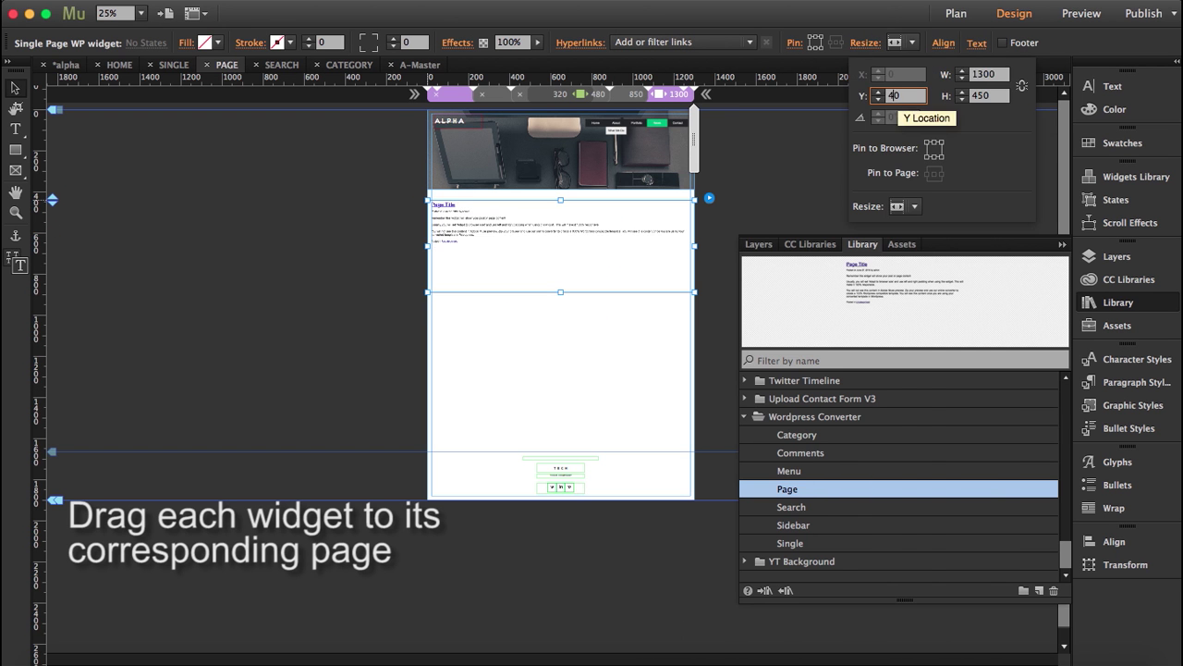
pyautogui.click(635, 317)
pyautogui.moveTo(50, 502); pyautogui.dragTo(55, 363)
# Step: Add a browser-width Search widget to the SEARCH page, shorten it, and copy layout to all breakpoints
pyautogui.click(672, 96)
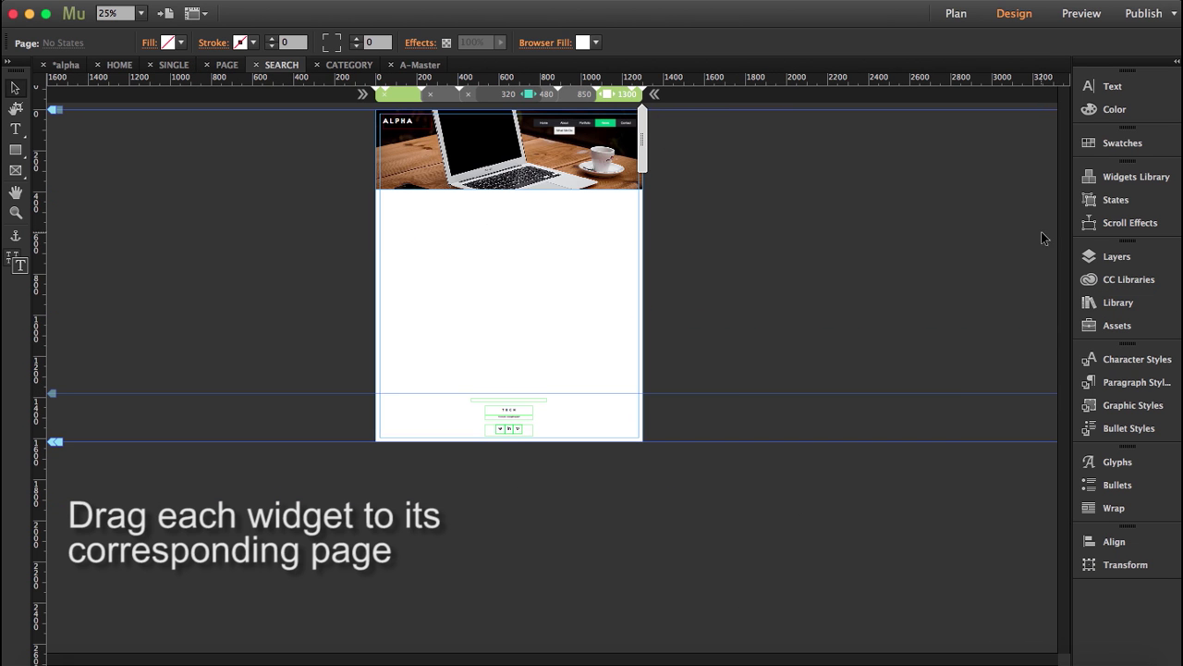
pyautogui.click(1118, 302)
pyautogui.moveTo(792, 507); pyautogui.dragTo(444, 234)
pyautogui.click(896, 42)
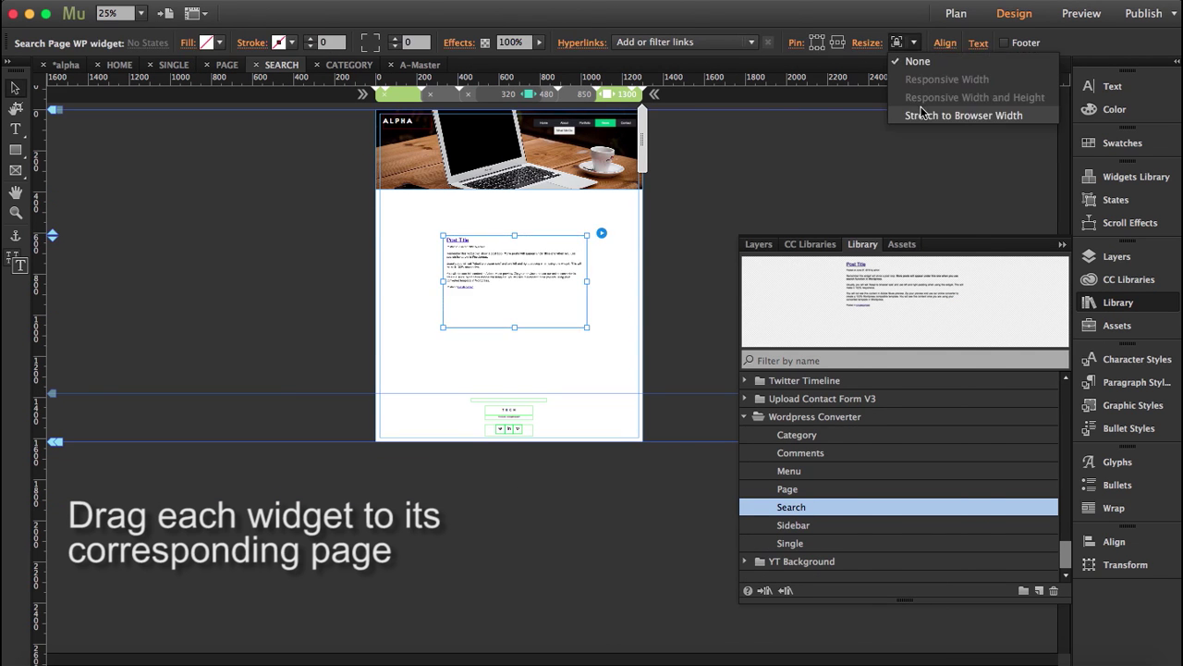
pyautogui.click(962, 111)
pyautogui.moveTo(55, 441); pyautogui.dragTo(54, 363)
pyautogui.rightClick(462, 297)
pyautogui.click(708, 478)
# Step: Place the Category widget on the CATEGORY page, set to stretch to browser width
pyautogui.click(356, 65)
pyautogui.click(556, 234)
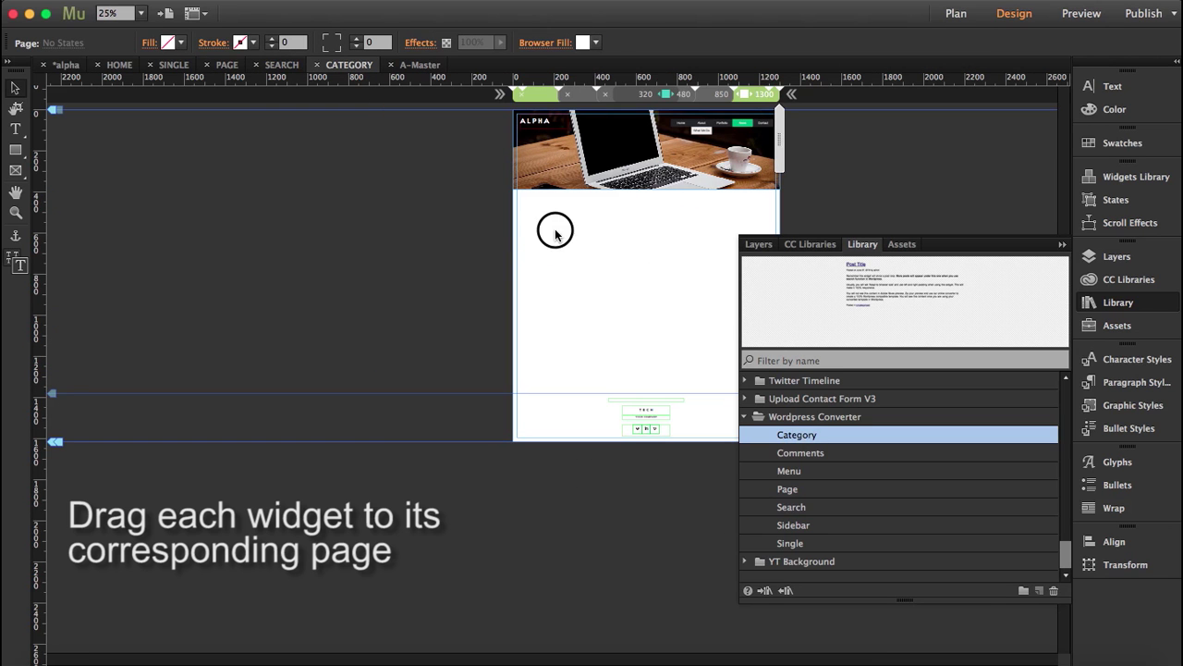
pyautogui.moveTo(802, 436); pyautogui.dragTo(647, 315)
pyautogui.click(586, 216)
pyautogui.click(918, 42)
pyautogui.click(931, 206)
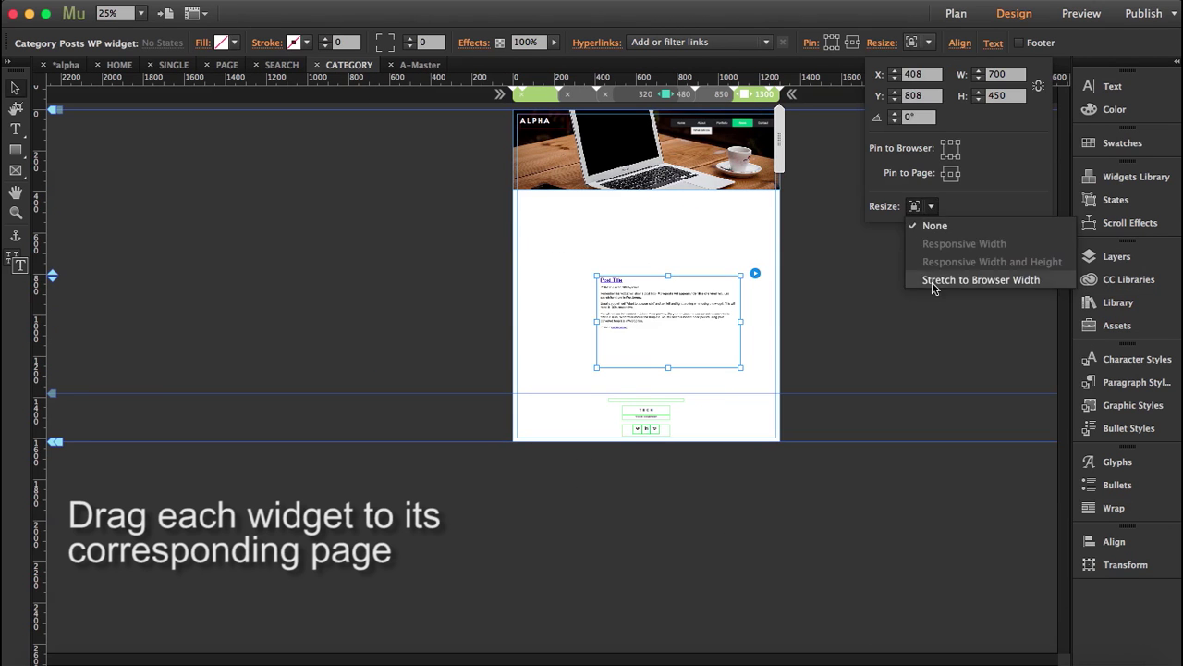
pyautogui.click(933, 277)
pyautogui.click(832, 280)
# Step: Move the Category widget under the header, shorten the page, and copy layout to all breakpoints
pyautogui.moveTo(745, 320); pyautogui.dragTo(745, 238)
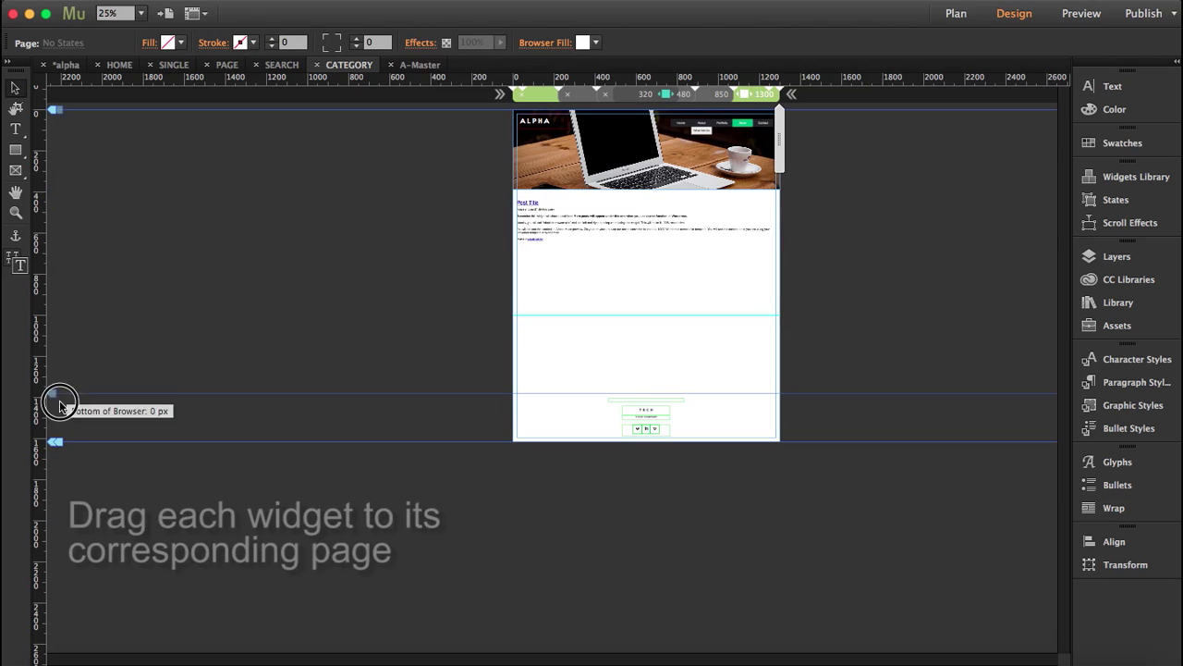
pyautogui.moveTo(55, 441); pyautogui.dragTo(48, 367)
pyautogui.rightClick(557, 301)
pyautogui.click(804, 478)
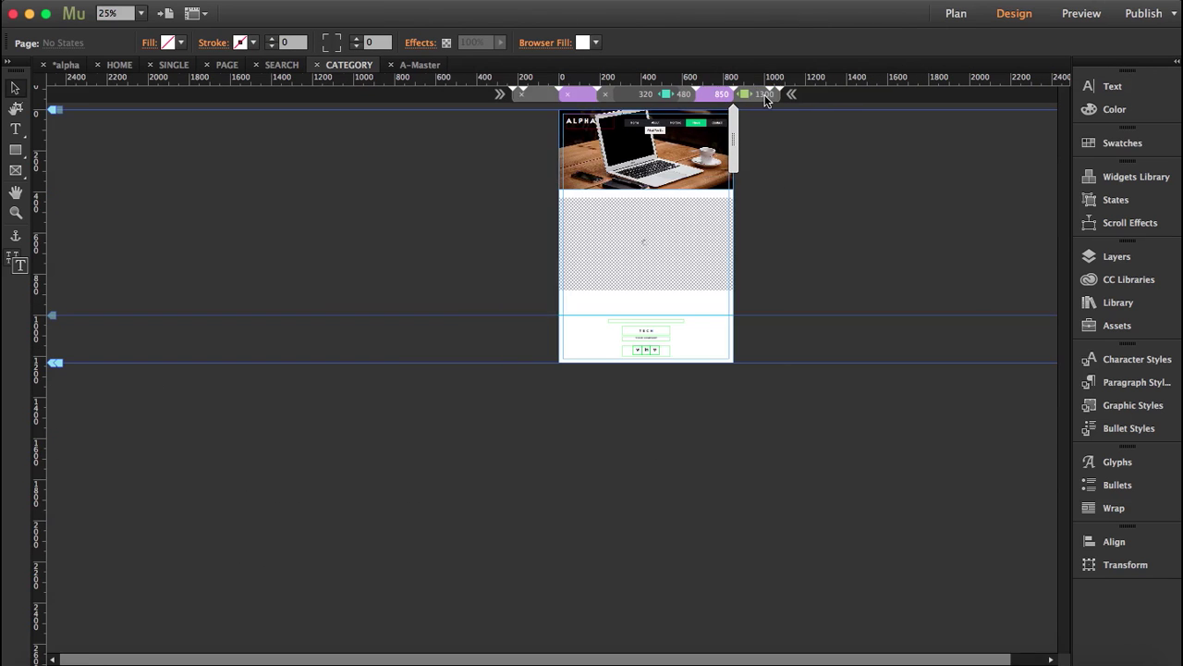
pyautogui.click(1117, 302)
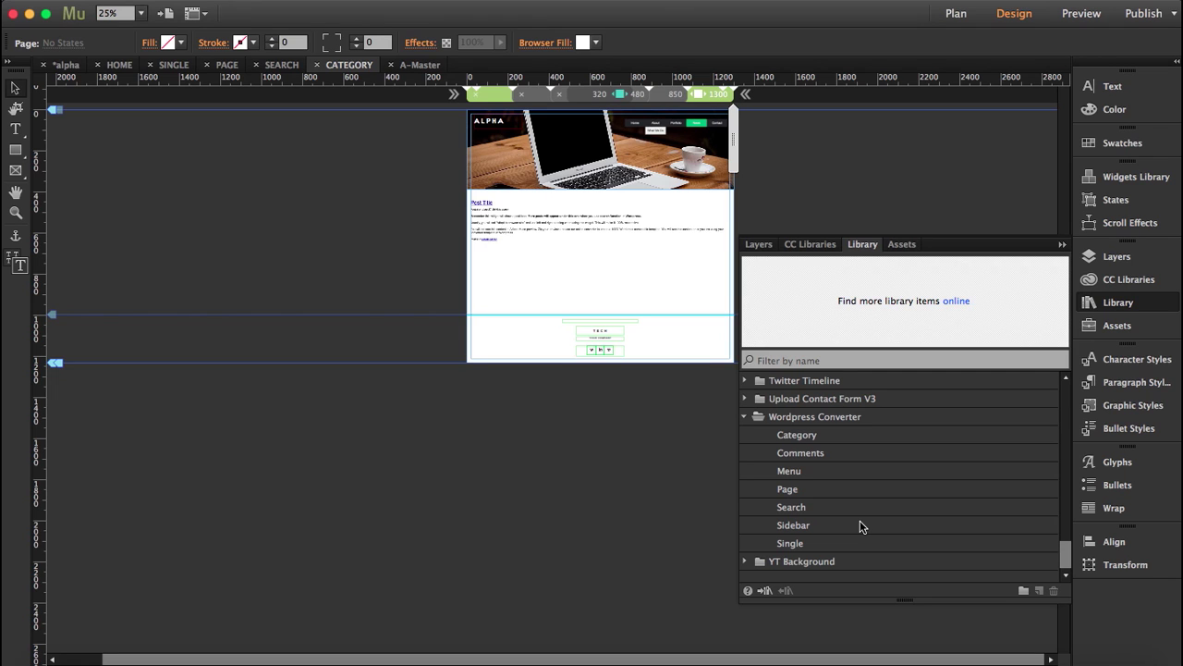
pyautogui.click(1062, 245)
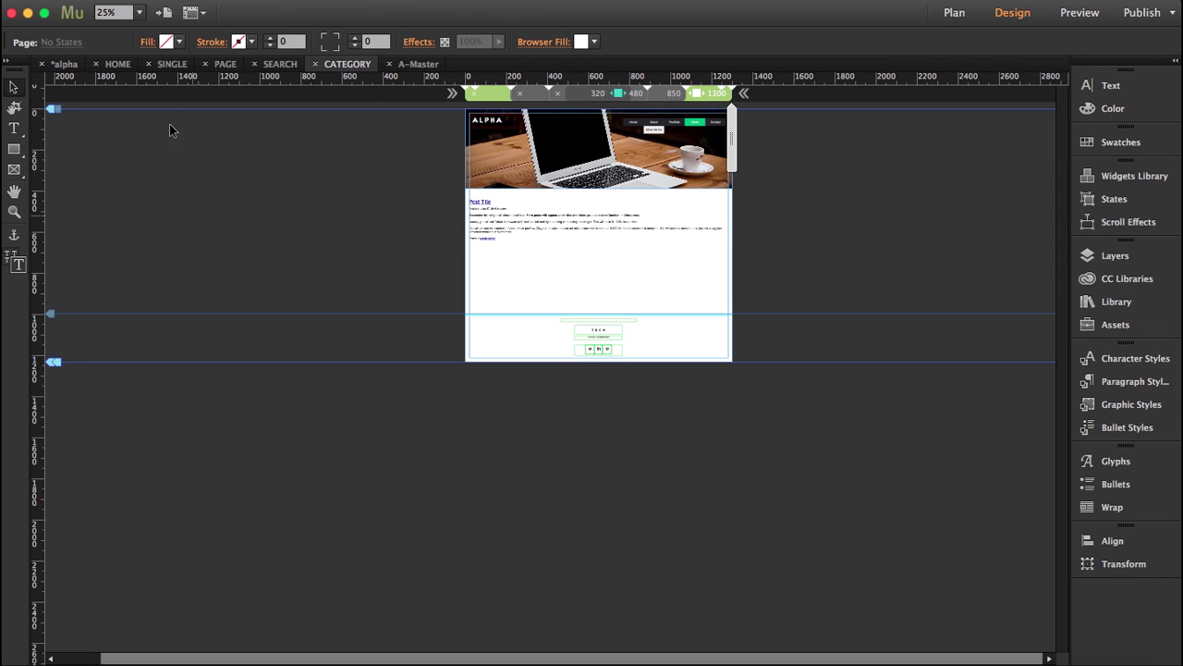
# Step: Export the site as HTML into the Desktop's export Alpha folder and dismiss the completion message
pyautogui.click(162, 2)
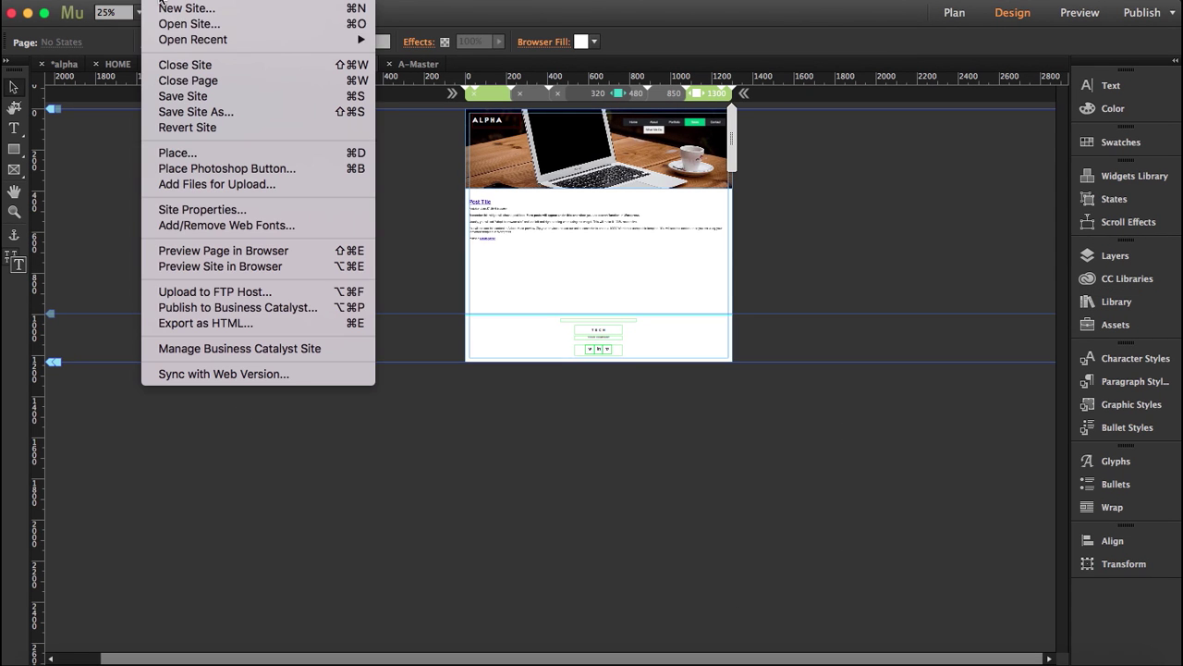
pyautogui.click(215, 323)
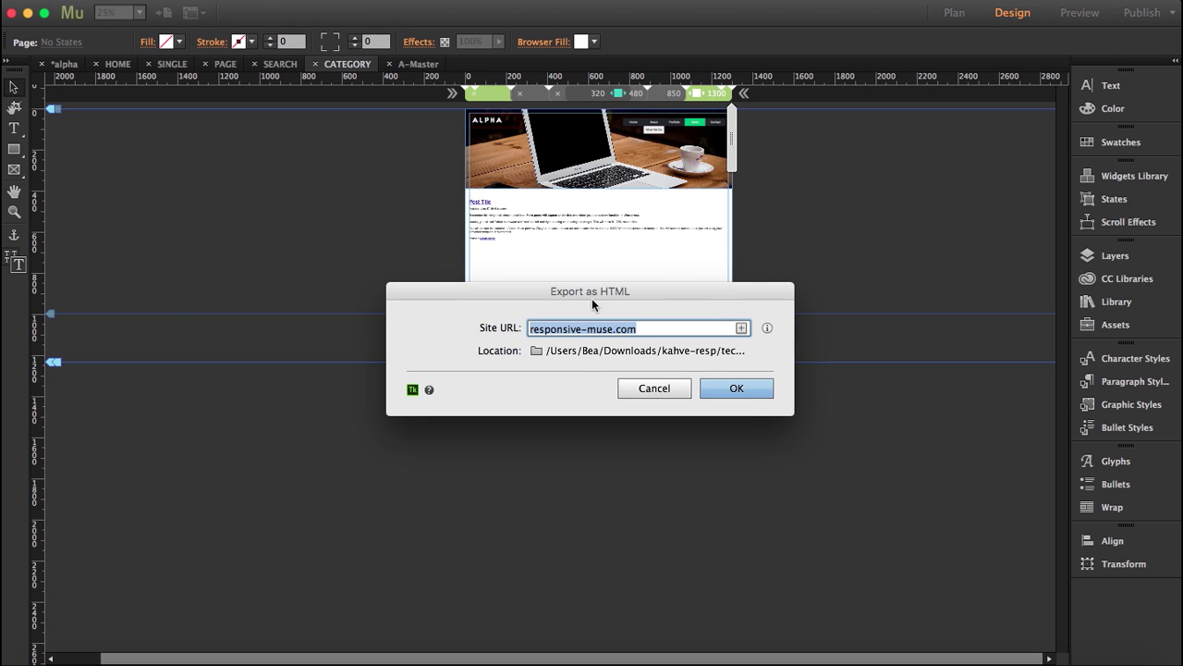
pyautogui.click(629, 351)
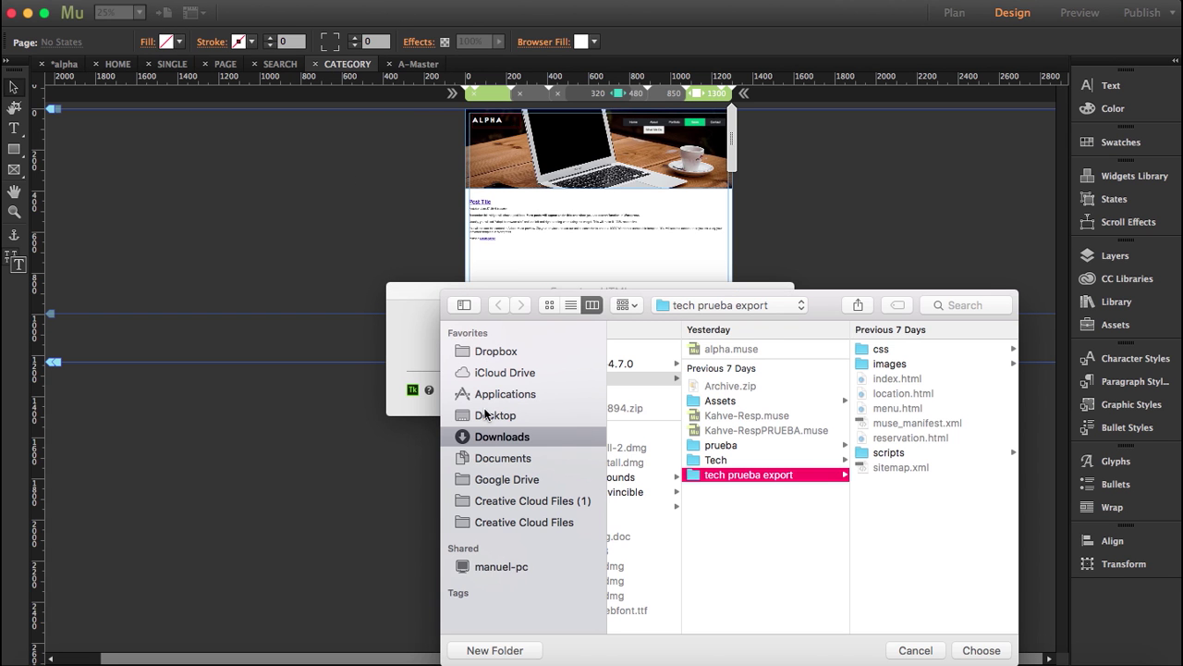
pyautogui.click(494, 415)
pyautogui.click(644, 351)
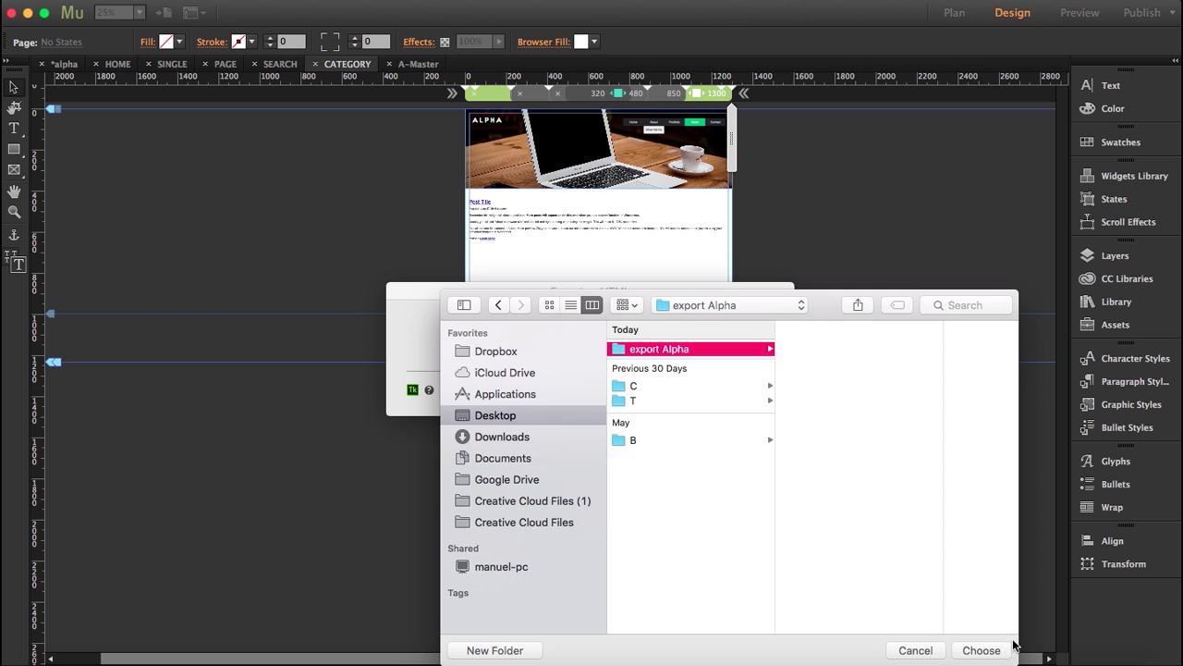
pyautogui.click(981, 650)
pyautogui.click(731, 388)
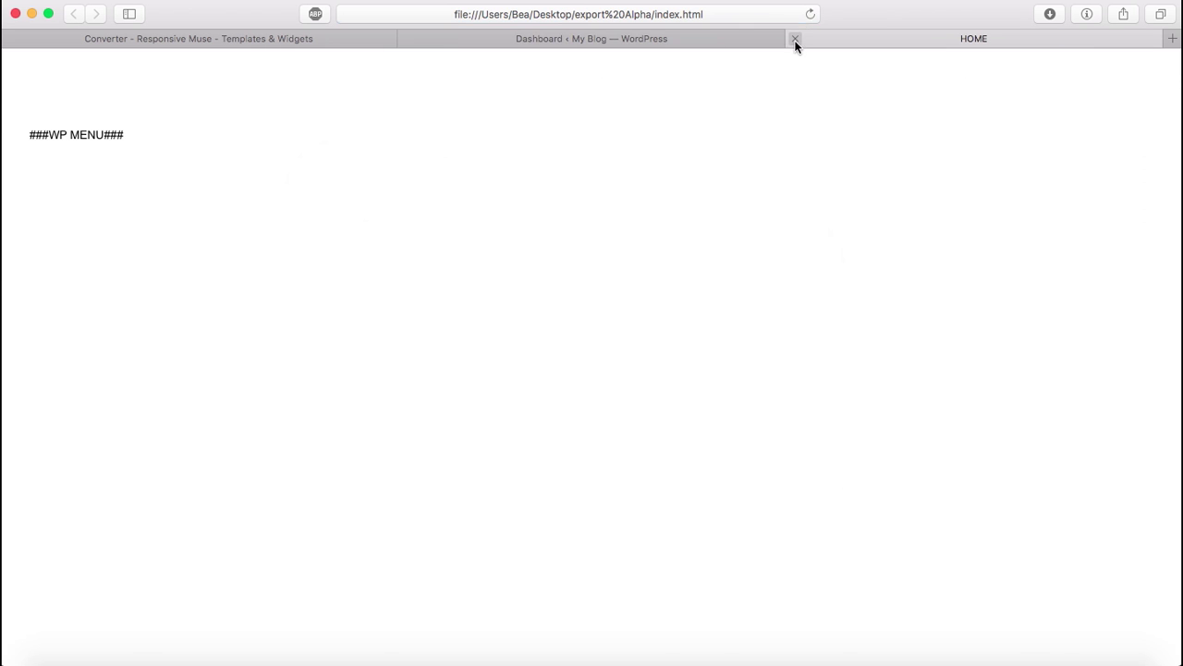
pyautogui.click(797, 39)
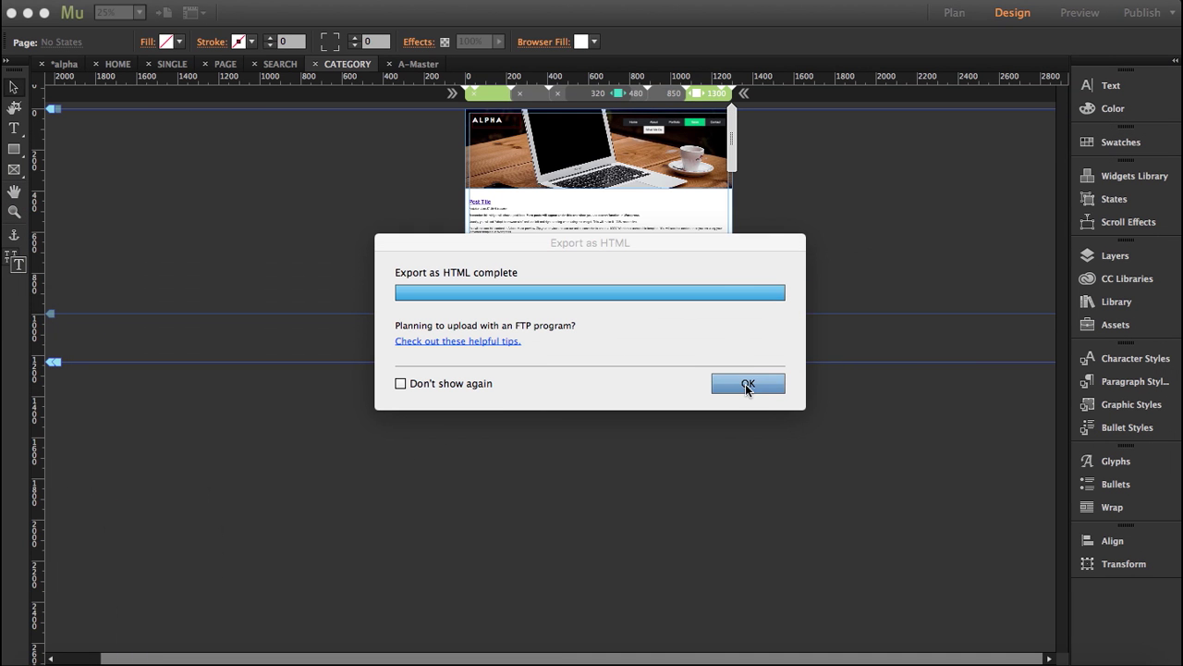
pyautogui.click(743, 384)
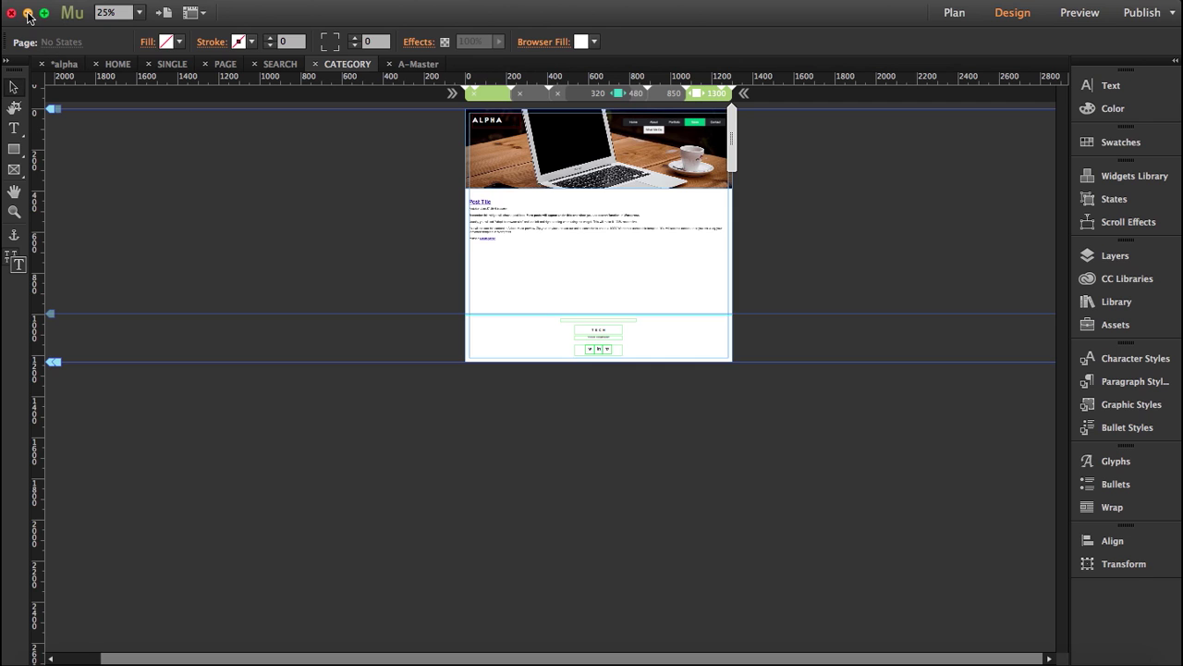
# Step: Compress the ten exported files and folders in export Alpha into Archive.zip
pyautogui.click(28, 13)
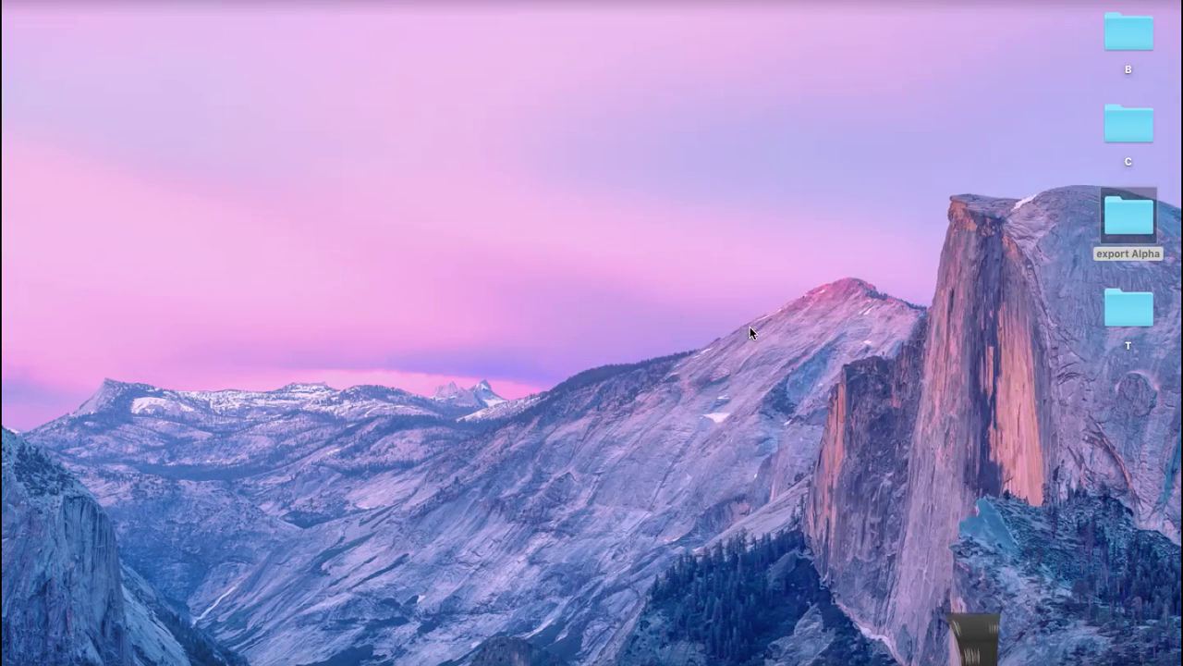
pyautogui.doubleClick(1131, 211)
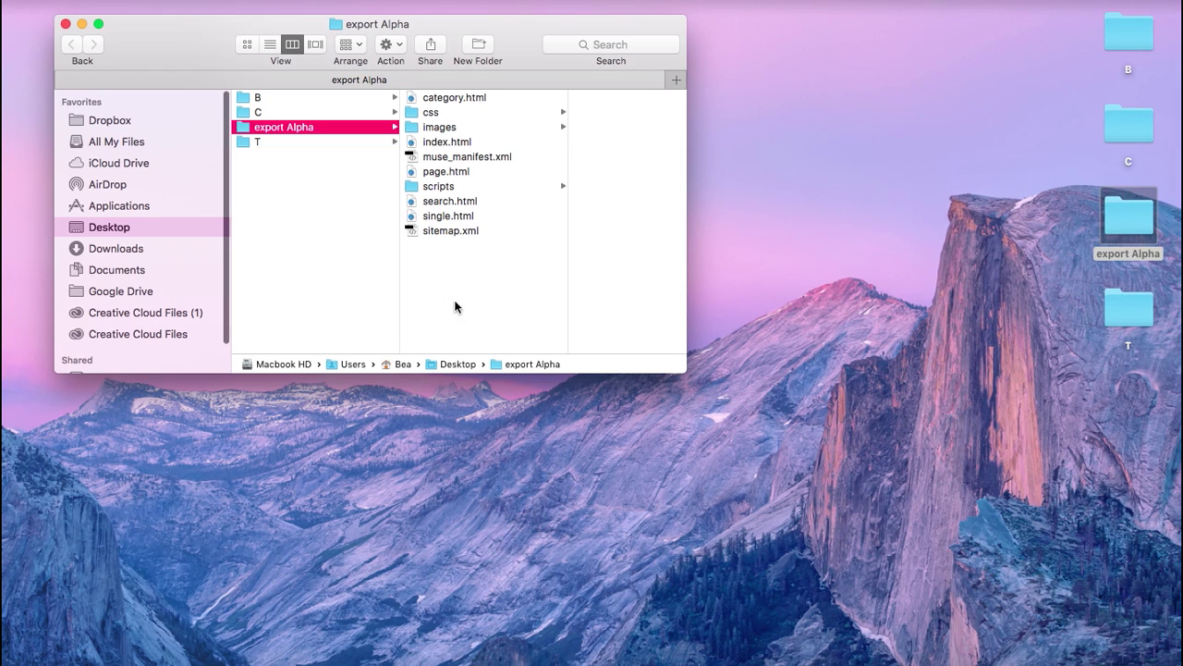
pyautogui.click(492, 298)
pyautogui.moveTo(493, 299); pyautogui.dragTo(466, 88)
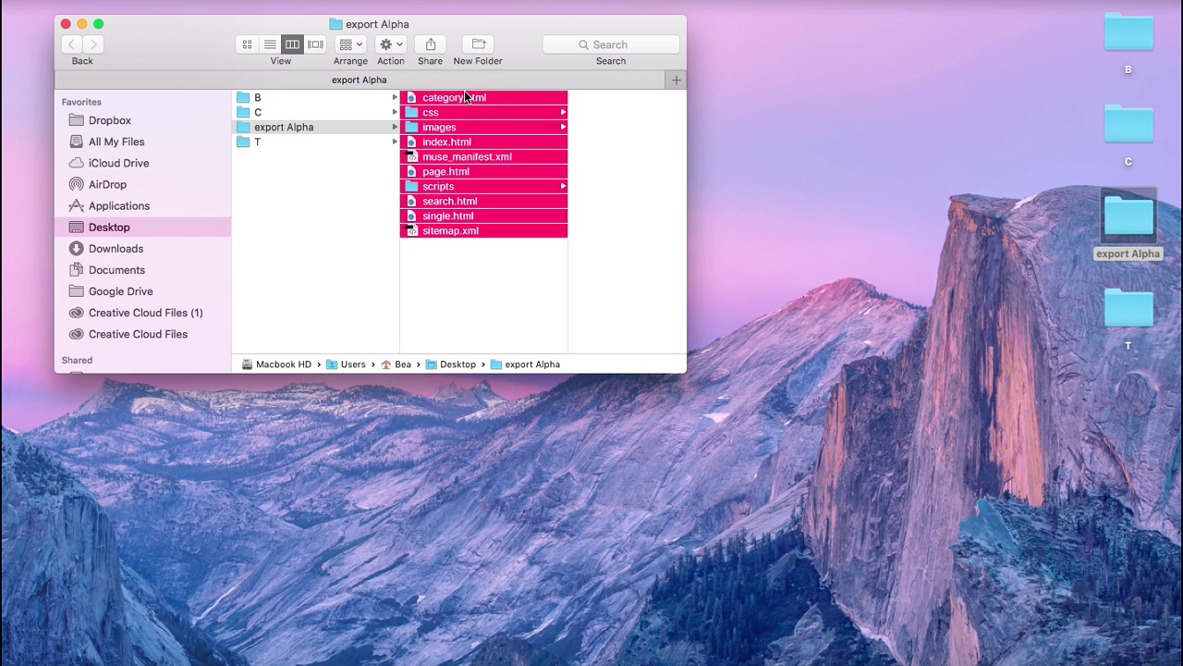
pyautogui.rightClick(470, 137)
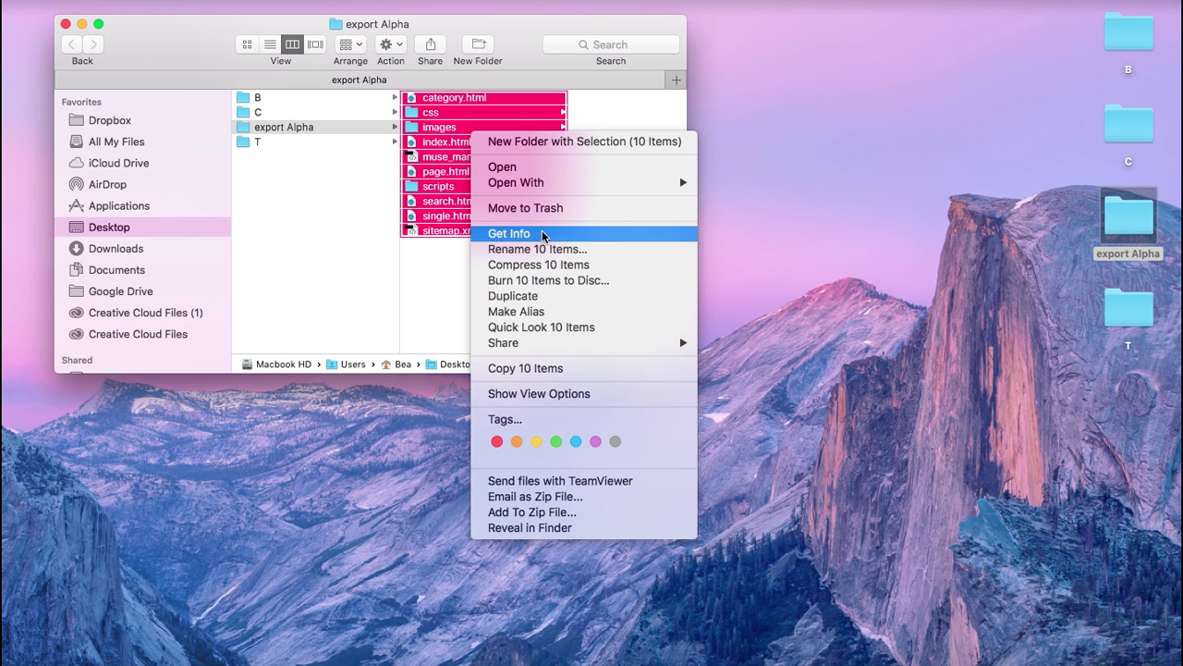
pyautogui.click(544, 265)
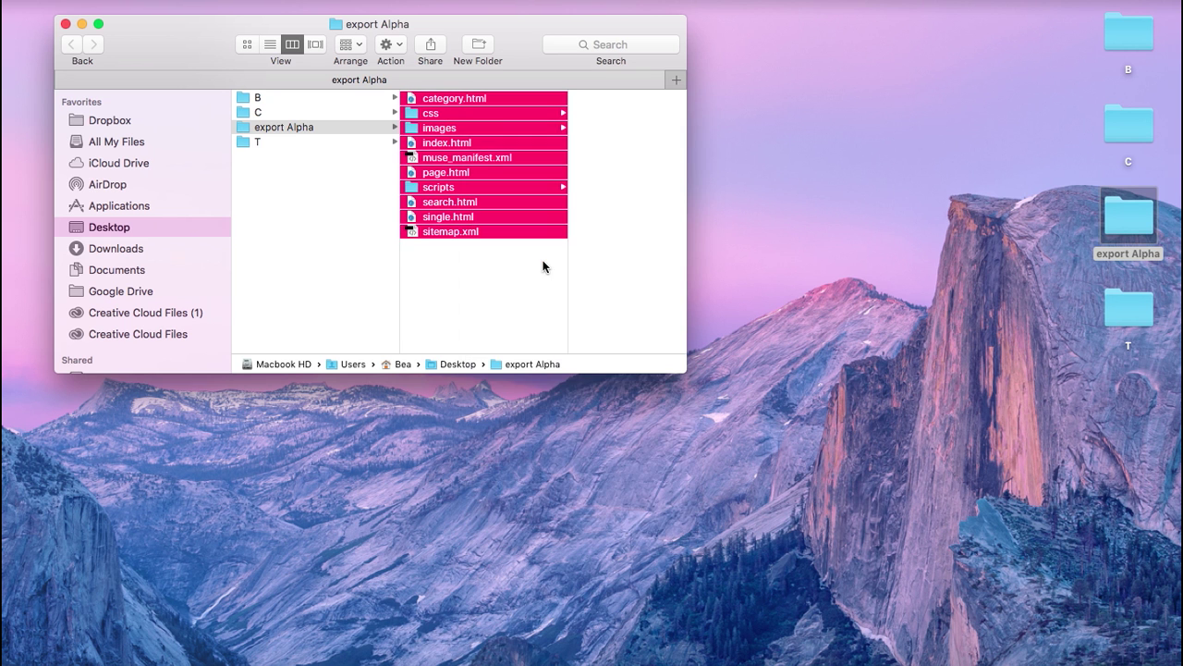
# Step: Move Archive.zip onto the desktop and rename it alpha-template.zip
pyautogui.click(448, 99)
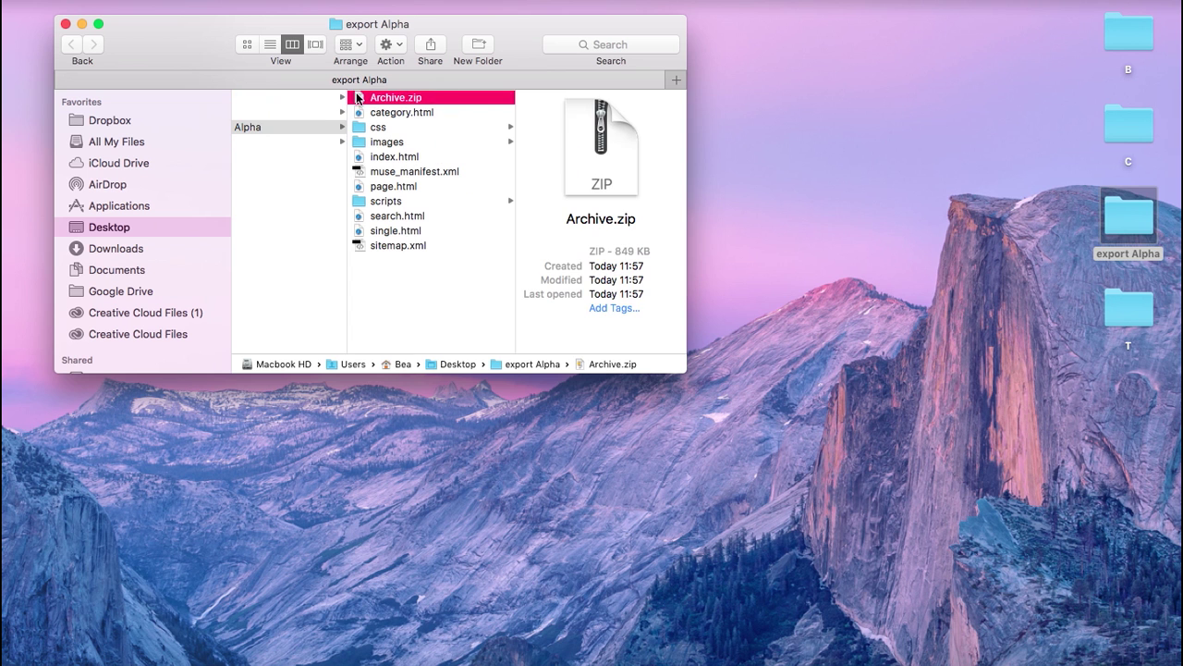
pyautogui.moveTo(360, 98); pyautogui.dragTo(996, 359)
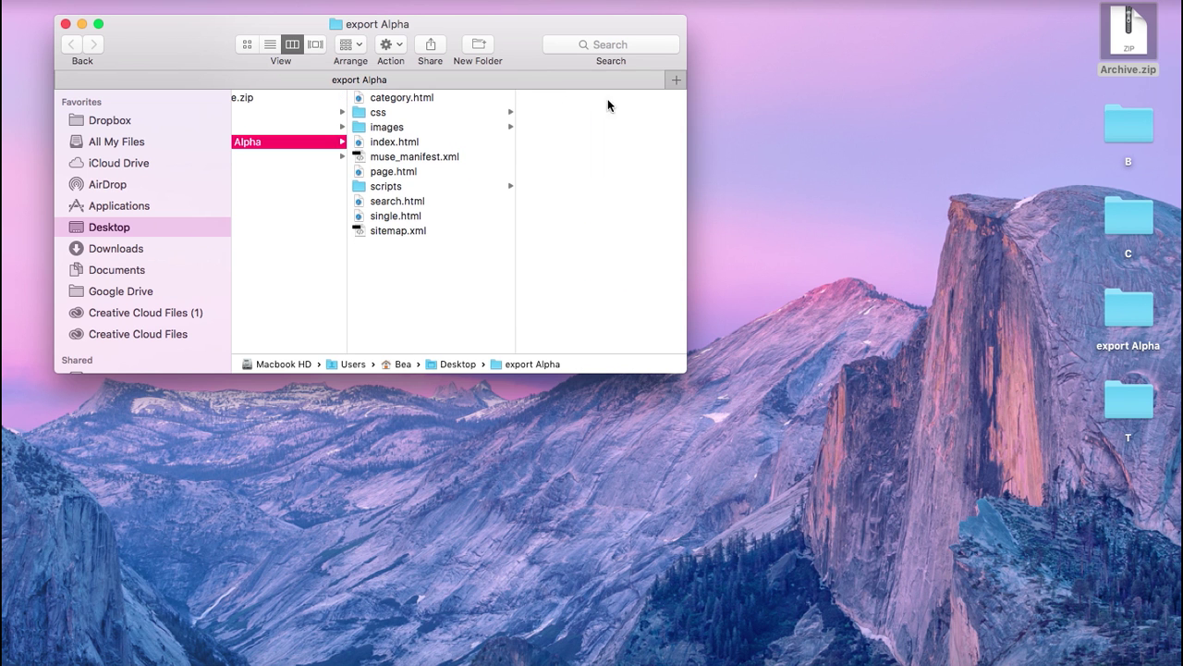
pyautogui.click(83, 23)
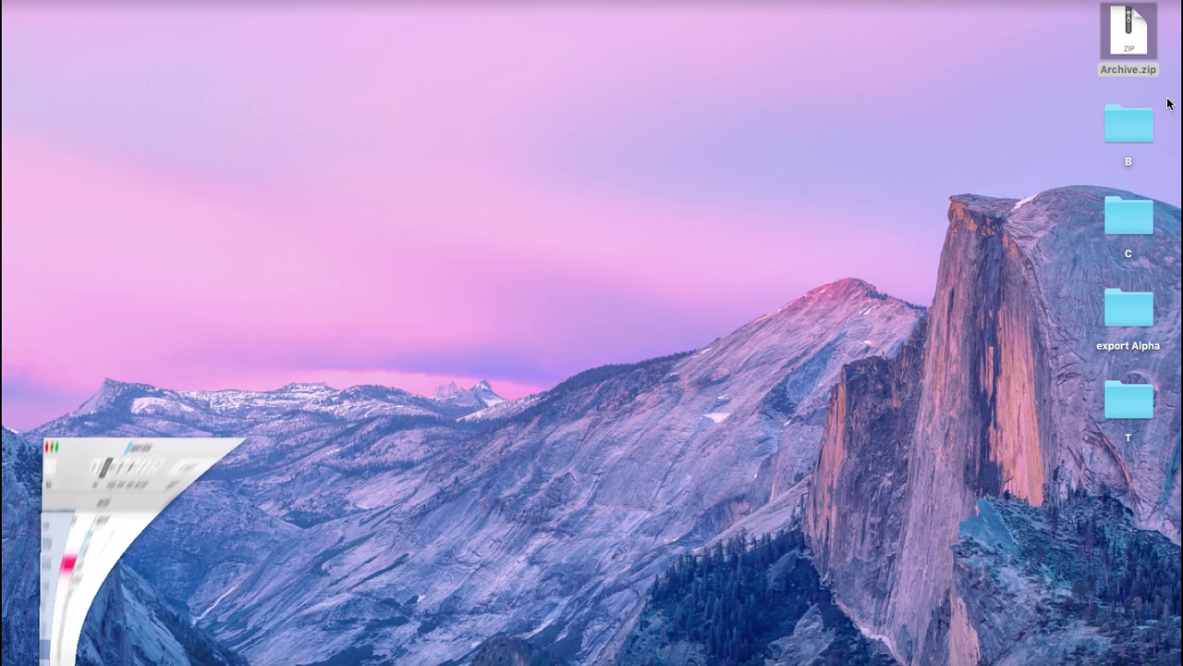
pyautogui.click(1110, 35)
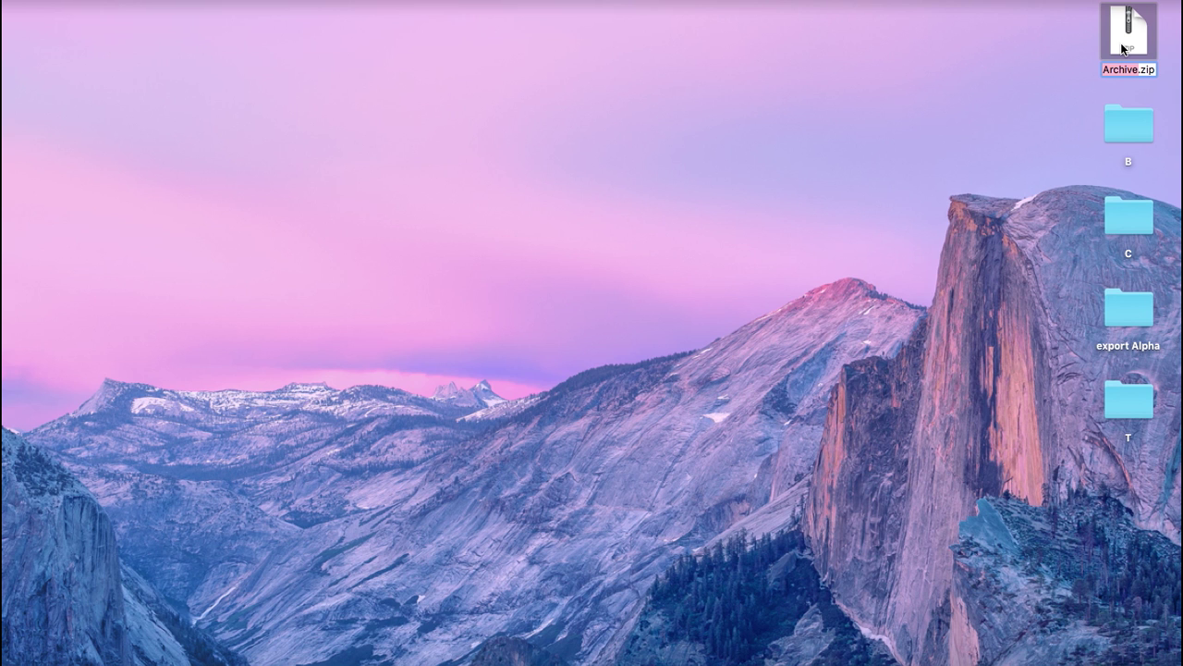
pyautogui.press('Return')
pyautogui.write('alpha-temp')
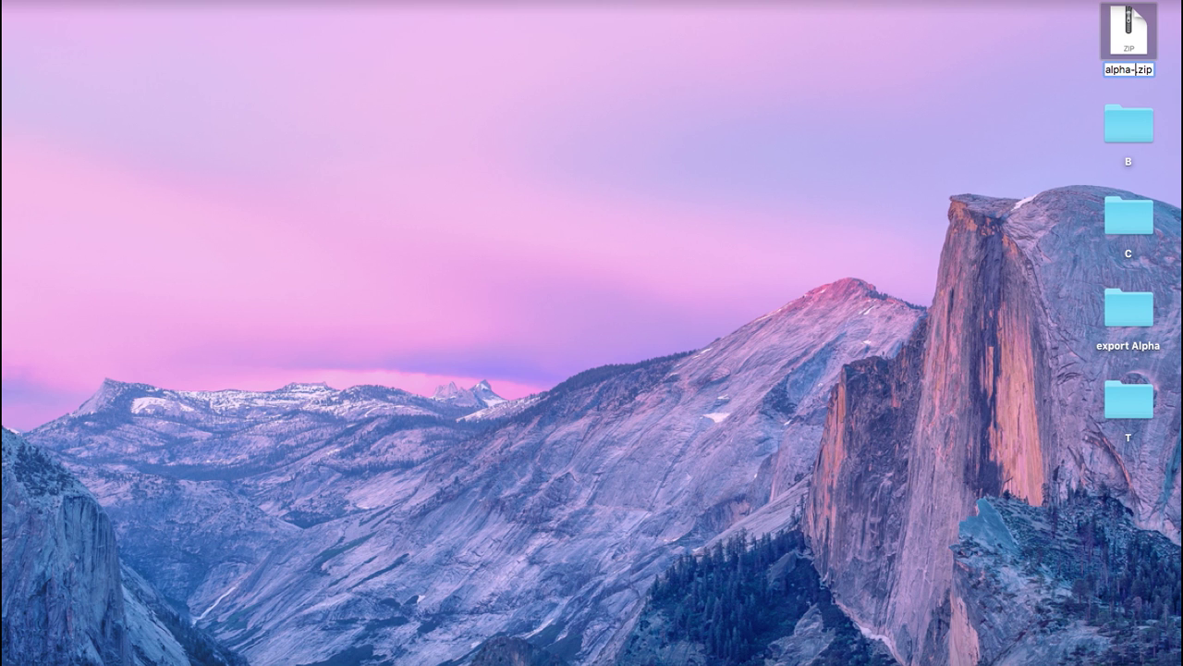
pyautogui.write('late')
pyautogui.press('Return')
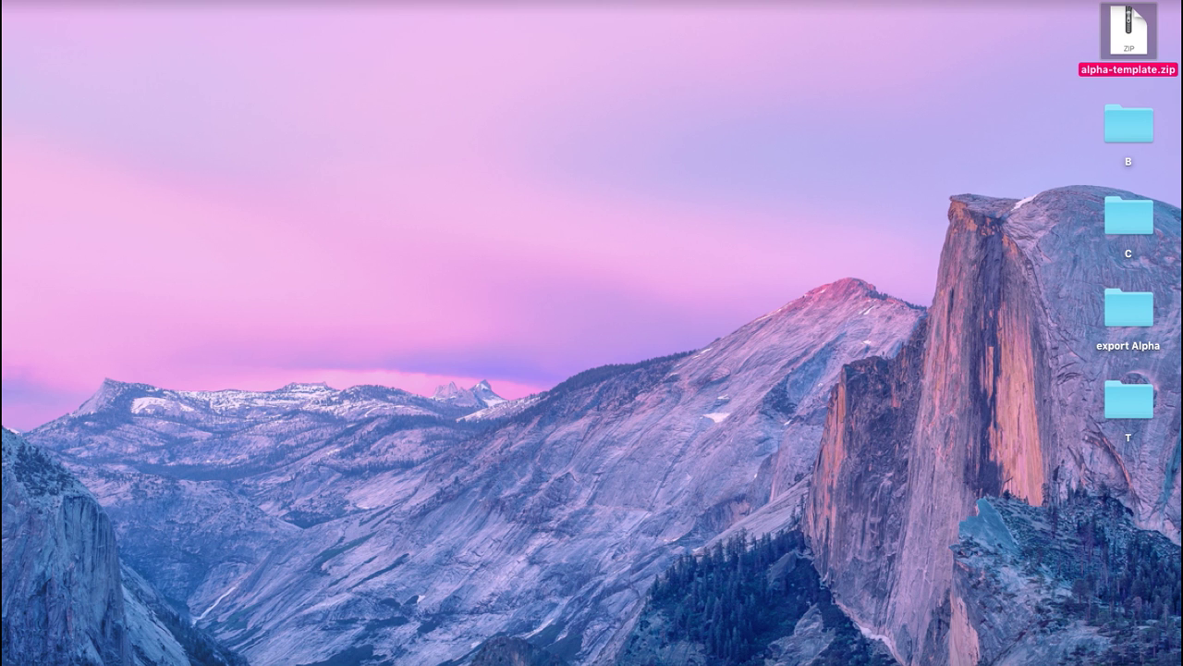
pyautogui.click(1018, 185)
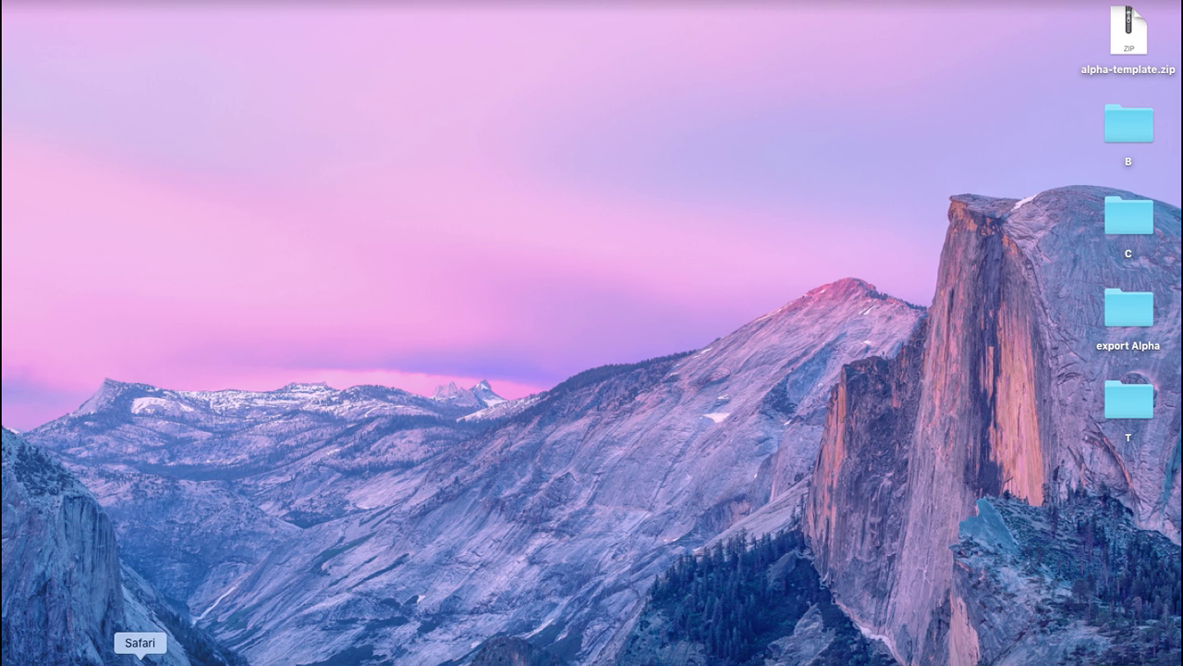
# Step: Upload alpha-template.zip to the Responsive Muse WordPress Converter and convert it into a theme
pyautogui.click(172, 645)
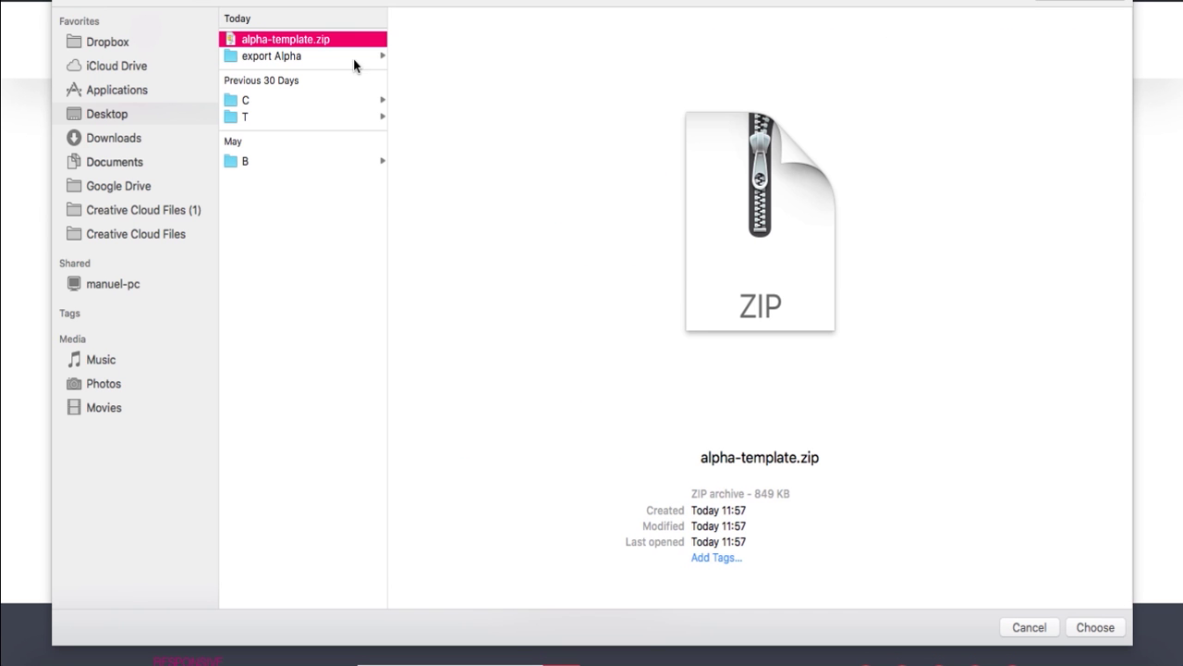
pyautogui.click(1102, 627)
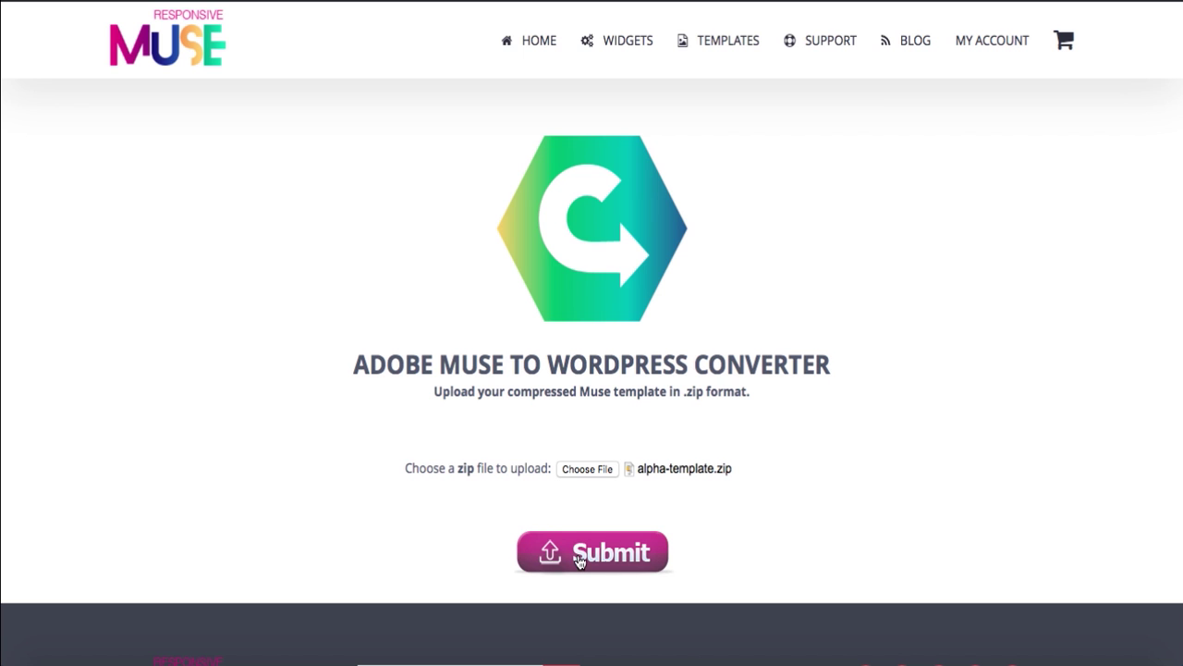
pyautogui.click(580, 557)
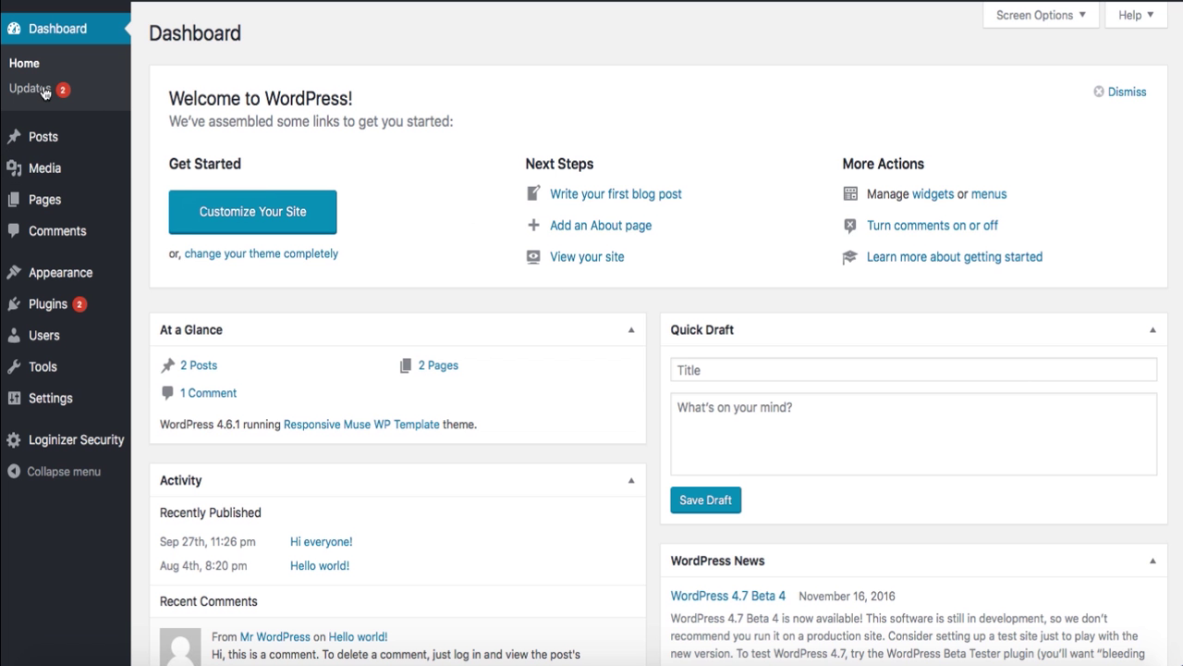
# Step: Go to Appearance > Themes > Add New and reveal the Upload Theme panel
pyautogui.moveTo(87, 272)
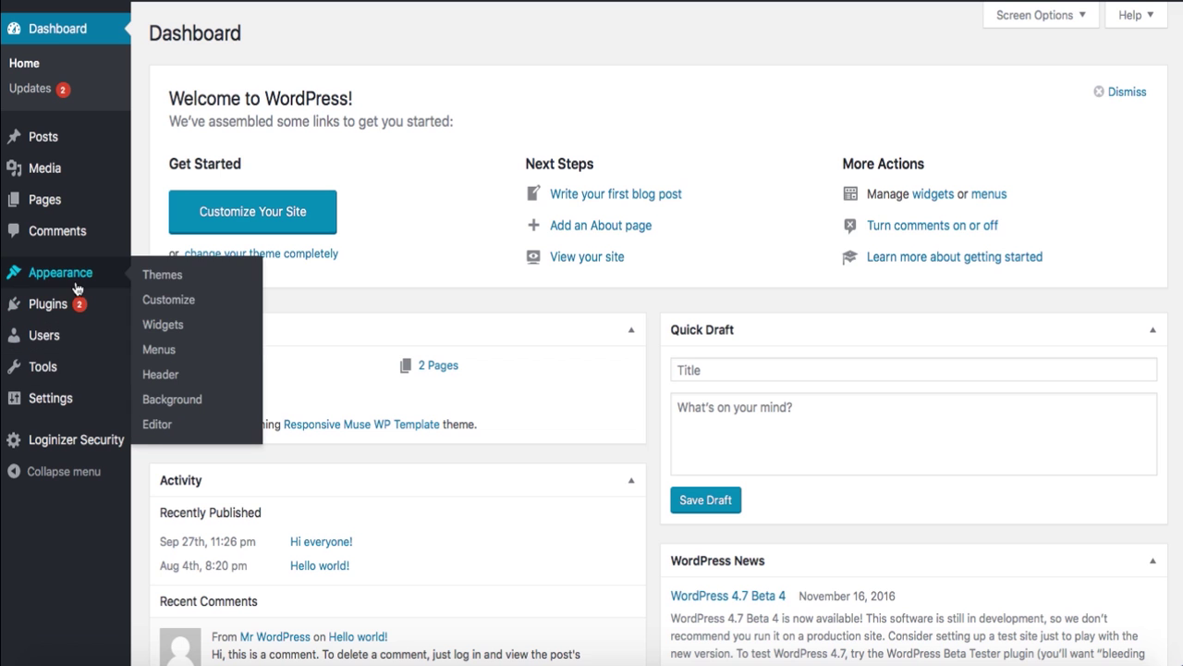
pyautogui.click(180, 277)
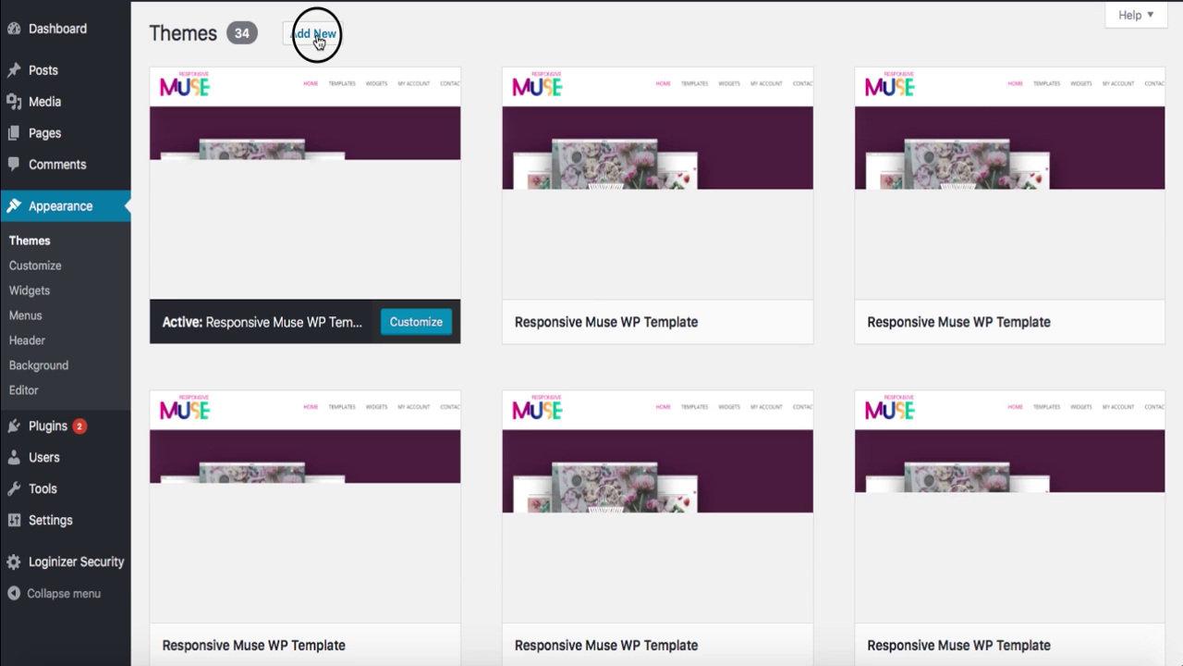
pyautogui.click(314, 35)
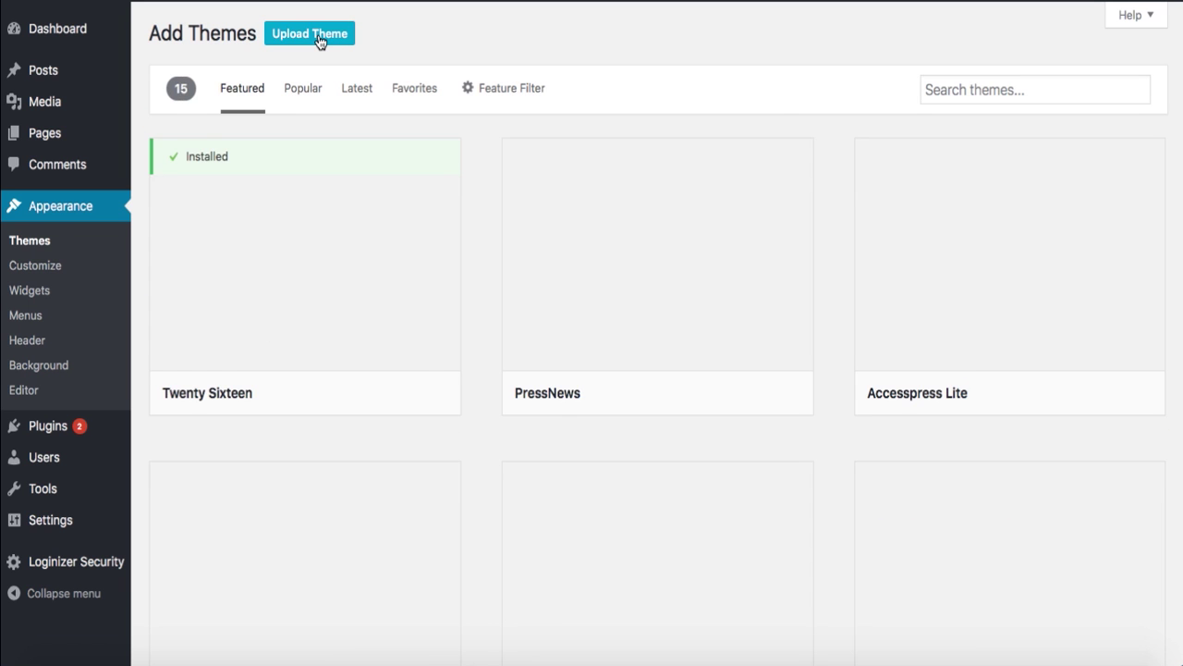
pyautogui.click(320, 37)
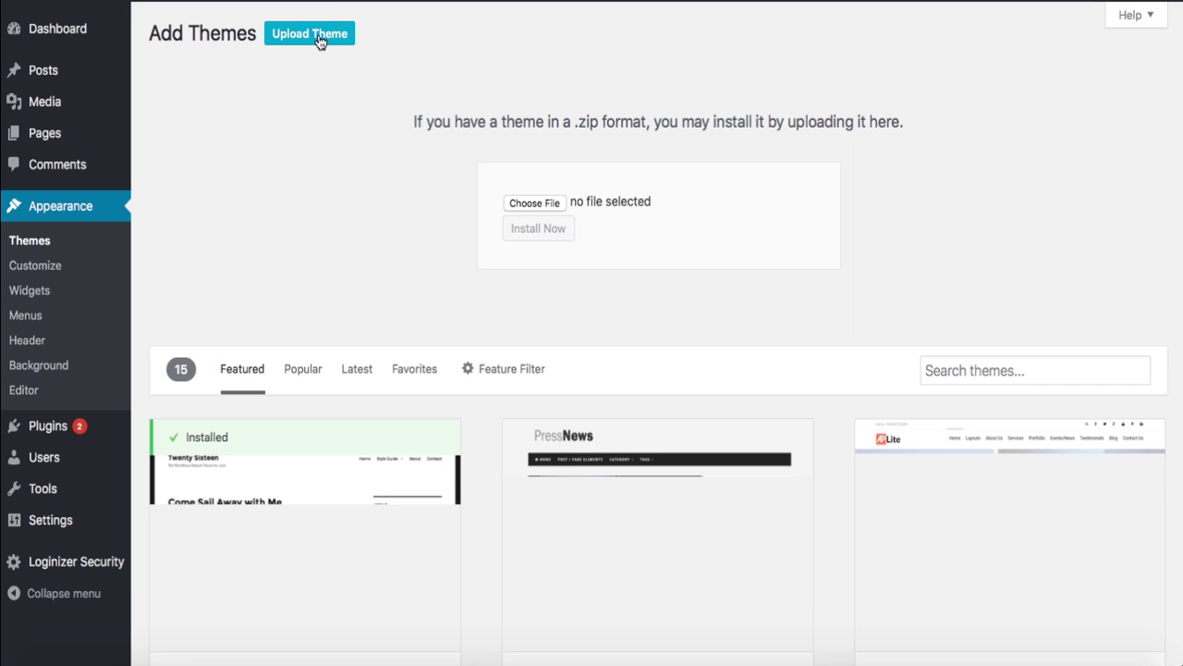
# Step: Install the responsive-muse theme zip from Downloads and activate it
pyautogui.click(531, 205)
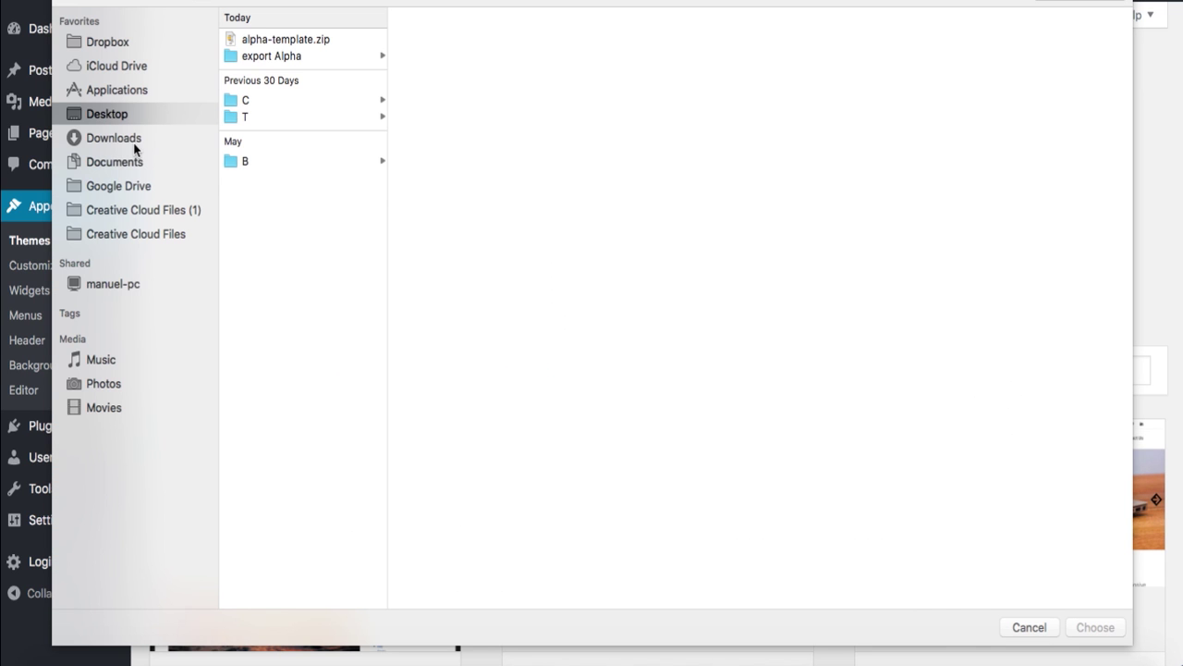
pyautogui.click(127, 144)
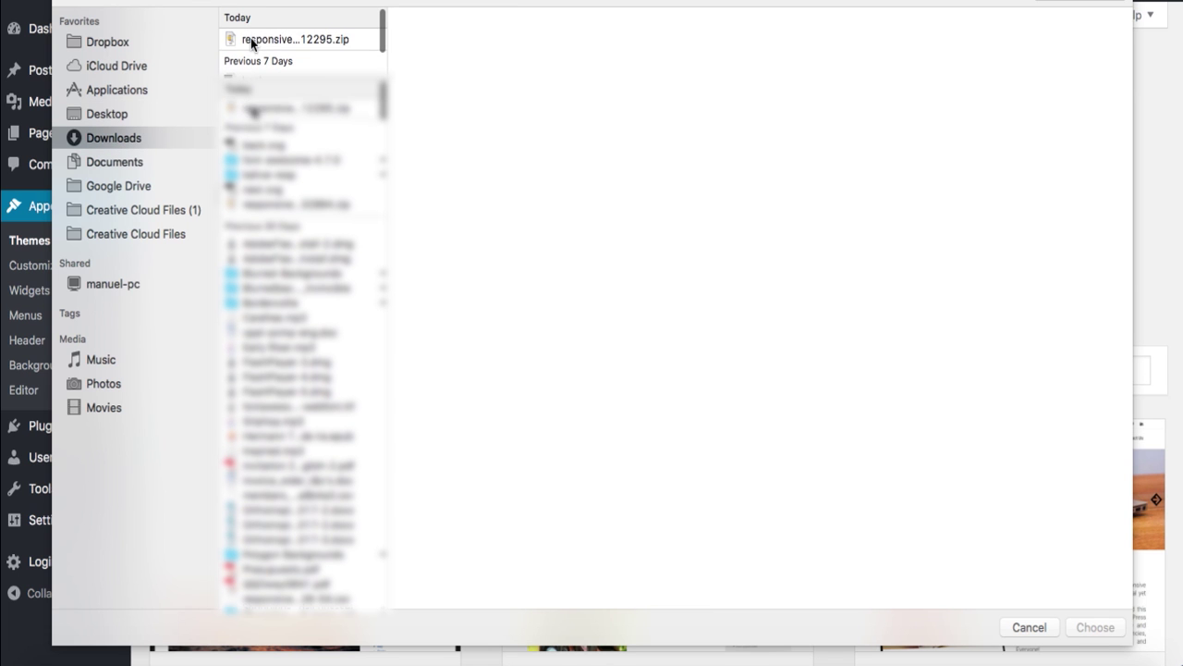
pyautogui.click(251, 38)
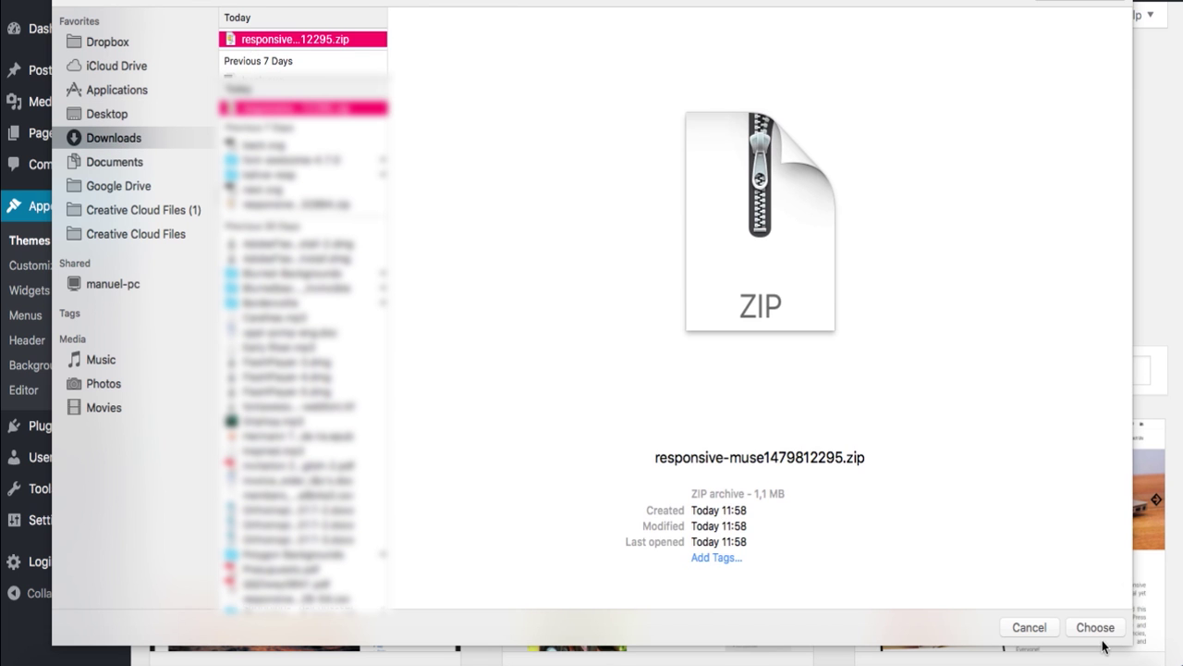
pyautogui.click(1098, 629)
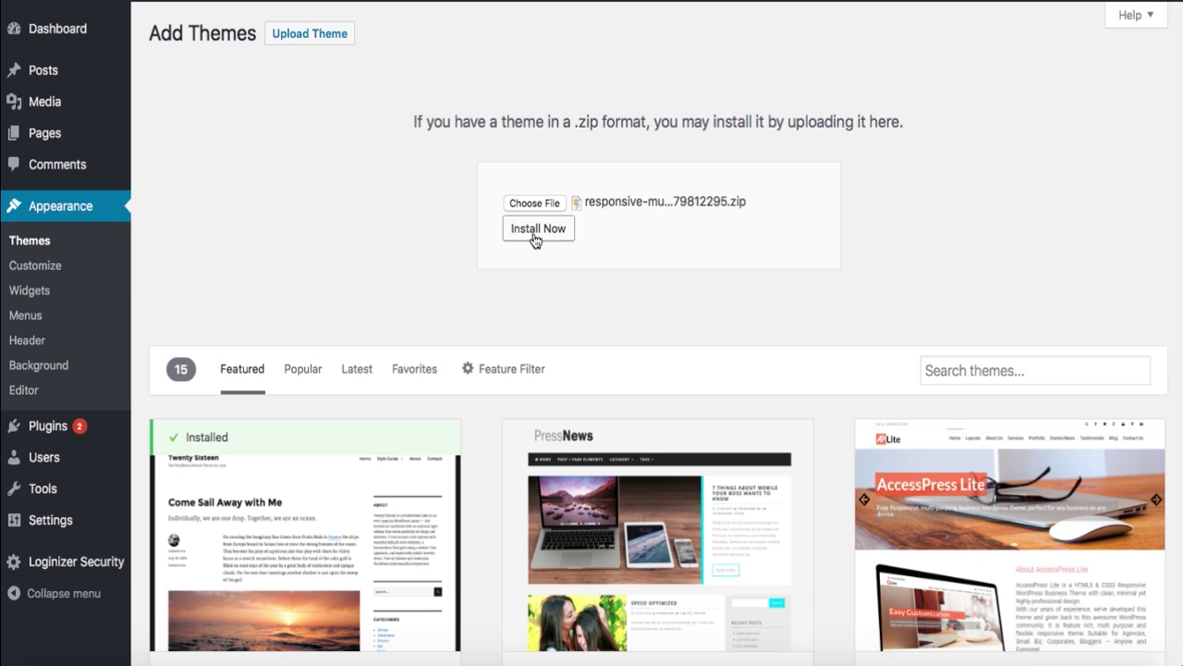
pyautogui.click(537, 230)
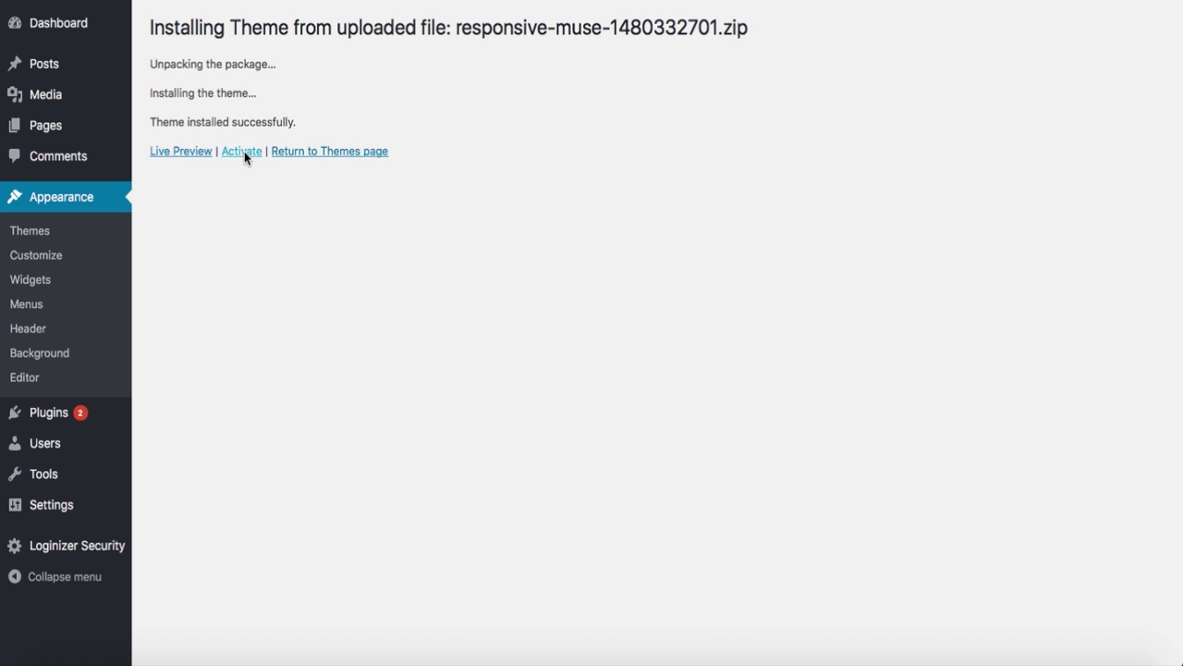
pyautogui.click(242, 152)
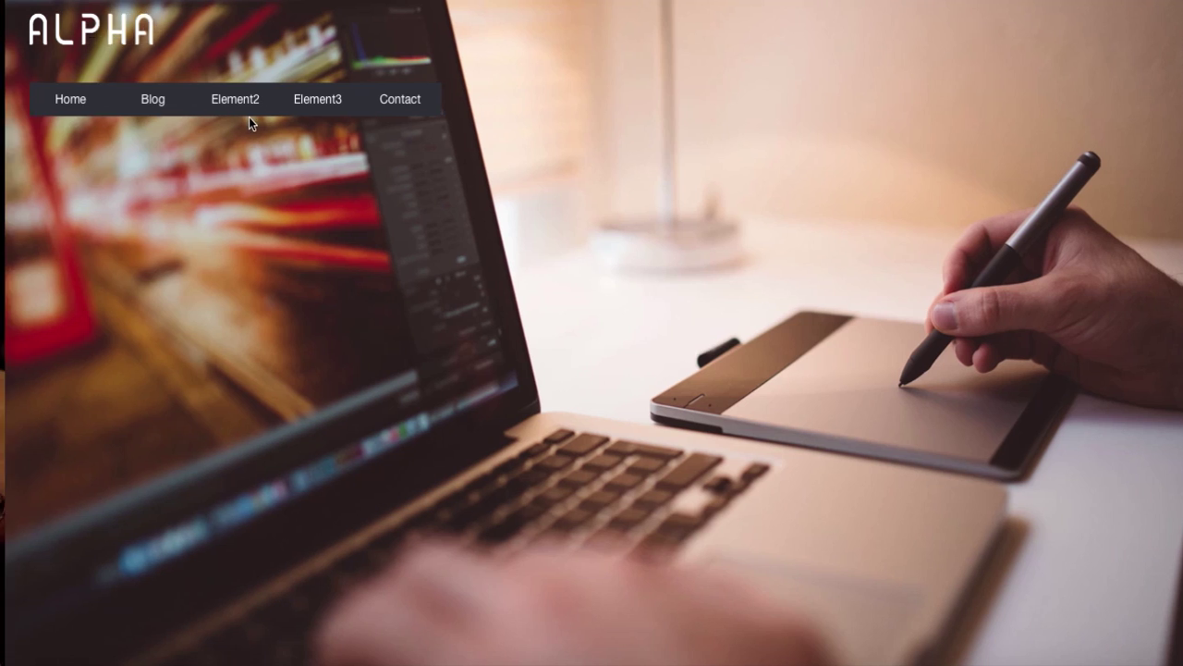
# Step: View the Hello world! post from the Blog menu and check it at a narrower window width
pyautogui.moveTo(152, 100)
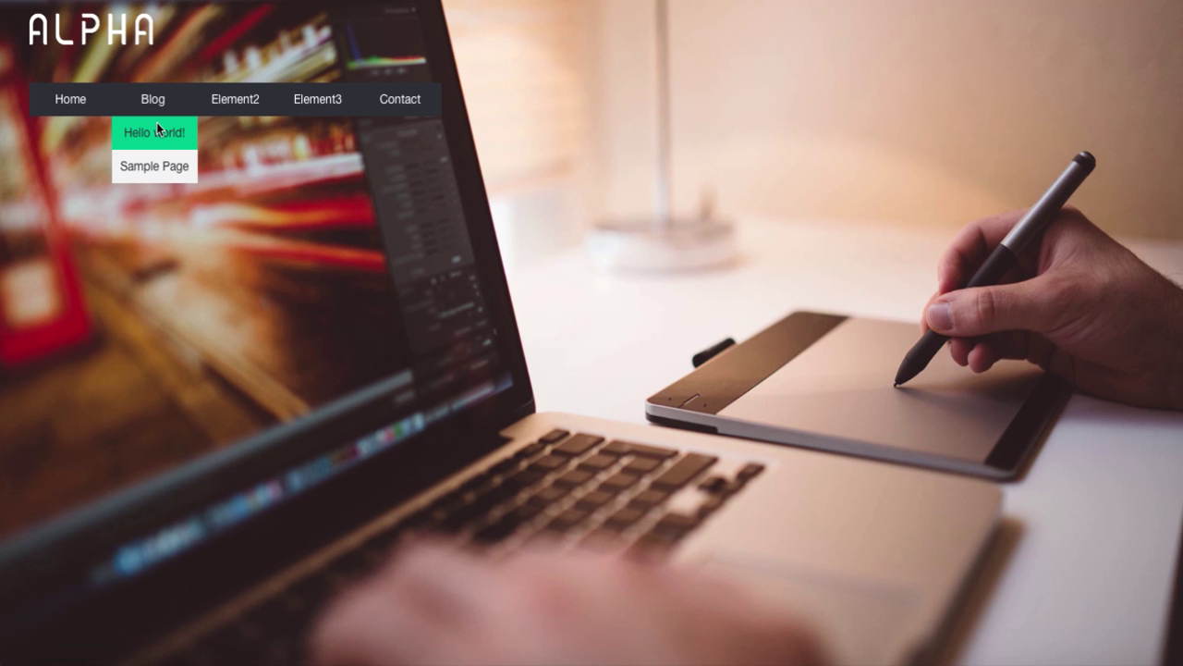
pyautogui.click(157, 128)
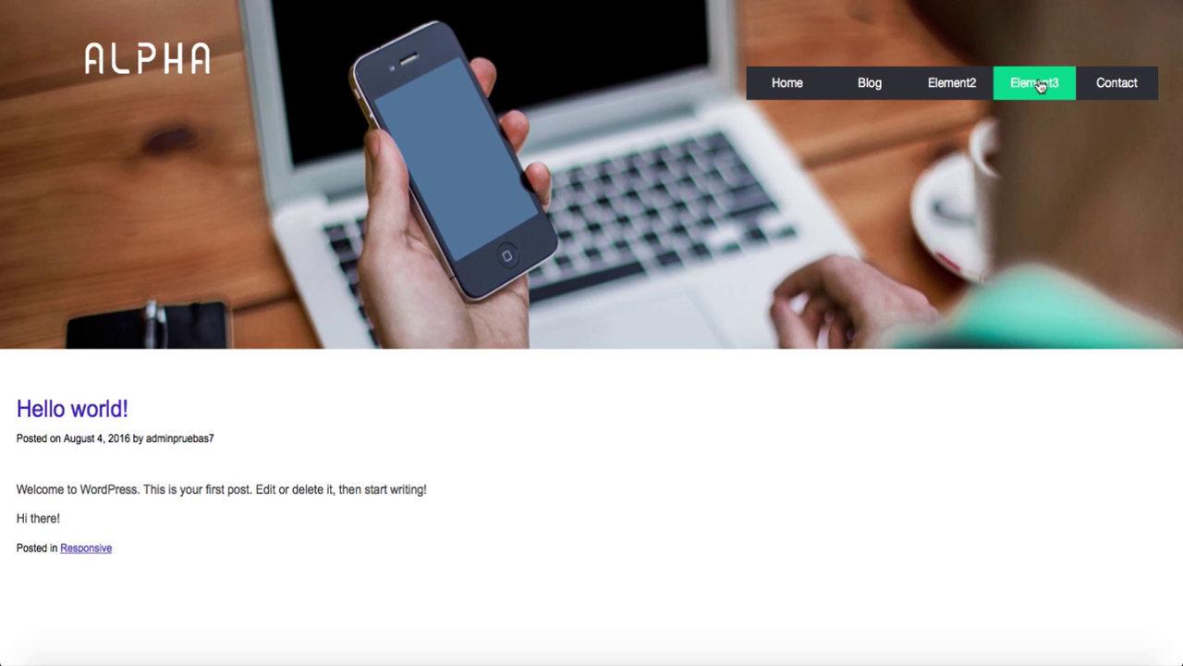
pyautogui.scroll(-5, 1035, 277)
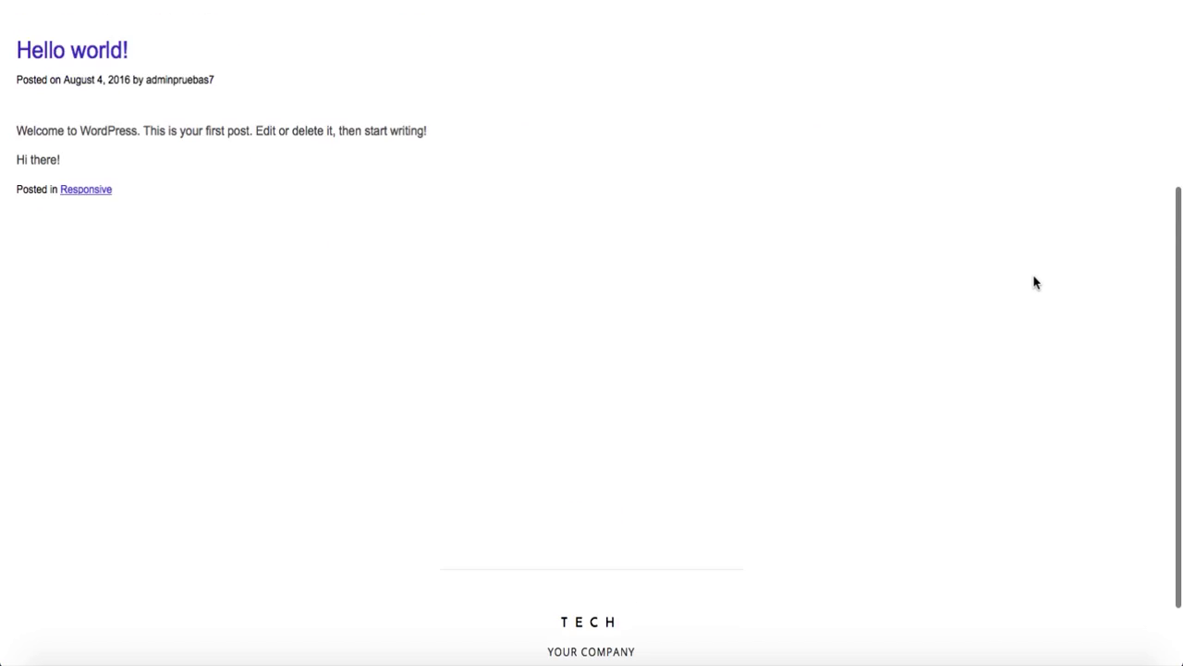
pyautogui.scroll(4, 1034, 282)
pyautogui.moveTo(1073, 194); pyautogui.dragTo(1173, 150)
# Step: View the Sample Page, check its reflow at a narrower width, then return to Home
pyautogui.moveTo(869, 88)
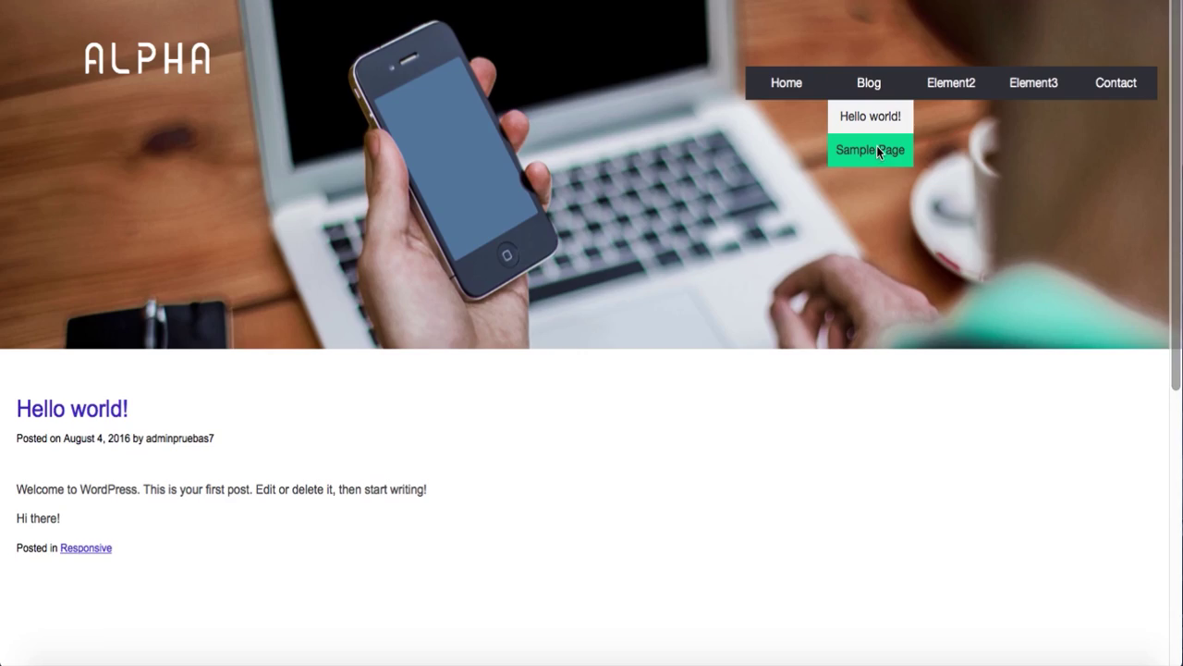
pyautogui.click(878, 151)
pyautogui.scroll(-1, 1068, 193)
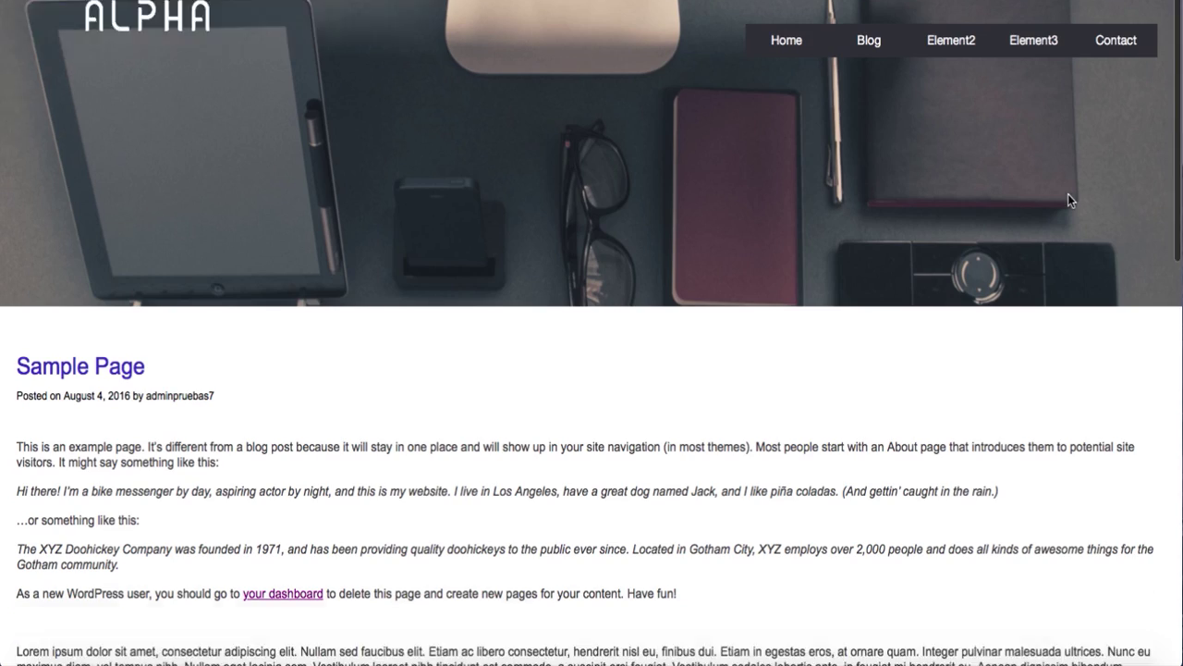
pyautogui.scroll(-15, 1068, 194)
pyautogui.scroll(4, 1070, 198)
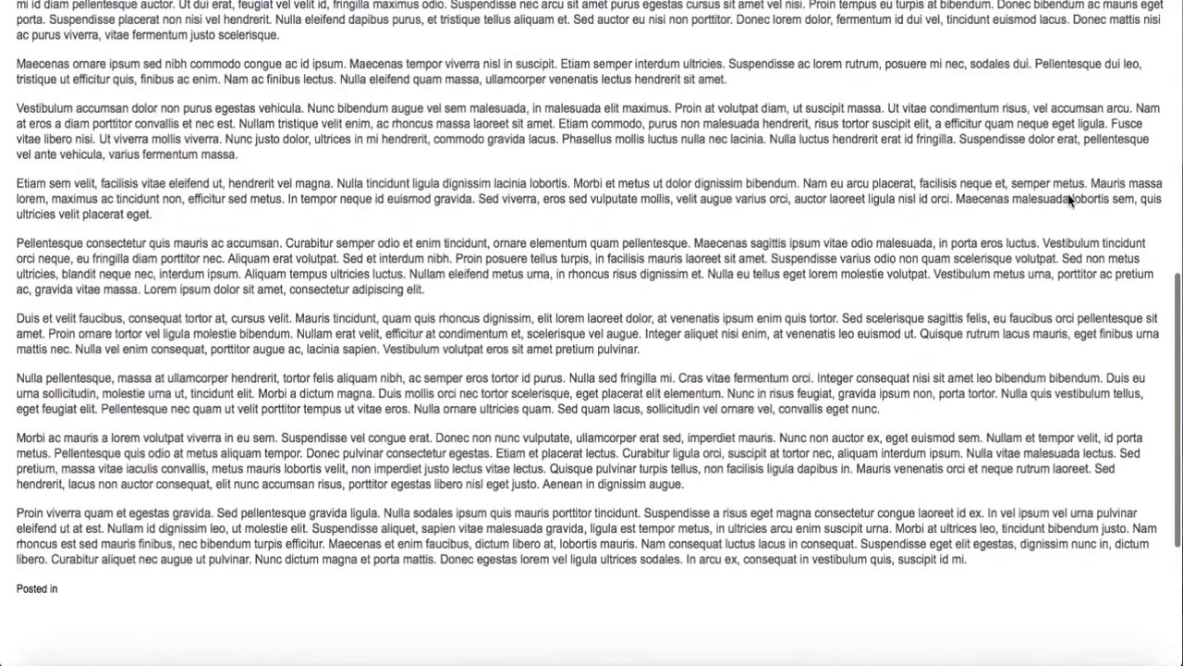
pyautogui.scroll(12, 1070, 197)
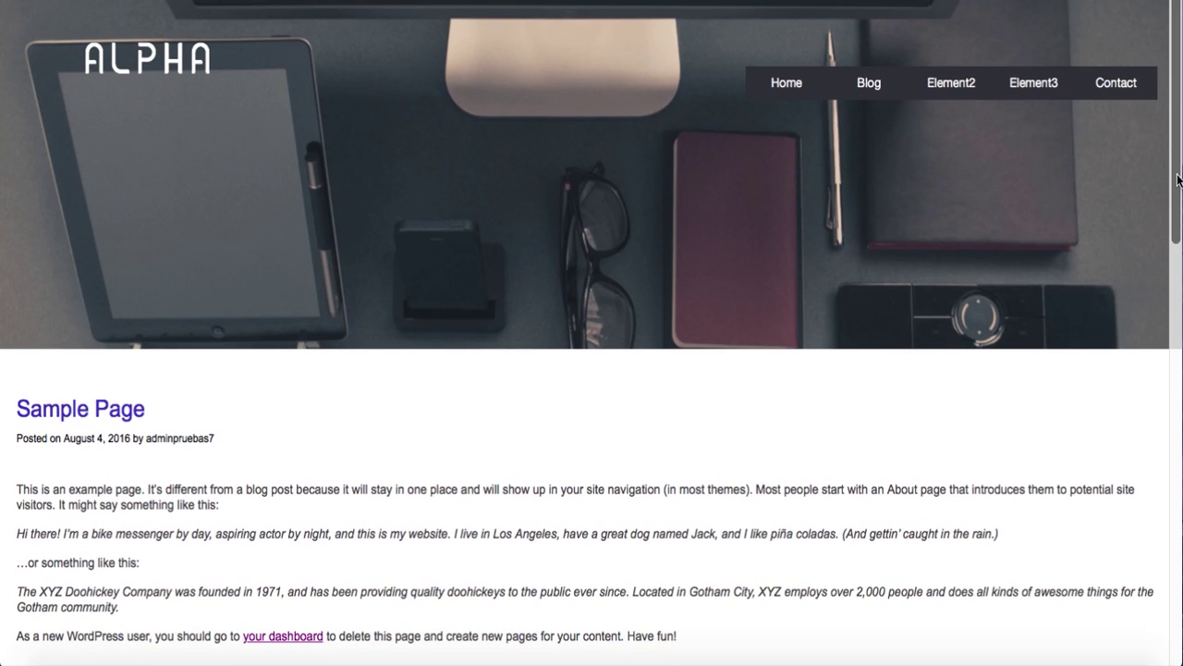
pyautogui.moveTo(1178, 180)
pyautogui.mouseDown()
pyautogui.moveTo(750, 169)
pyautogui.moveTo(588, 152)
pyautogui.moveTo(1176, 183)
pyautogui.mouseUp()
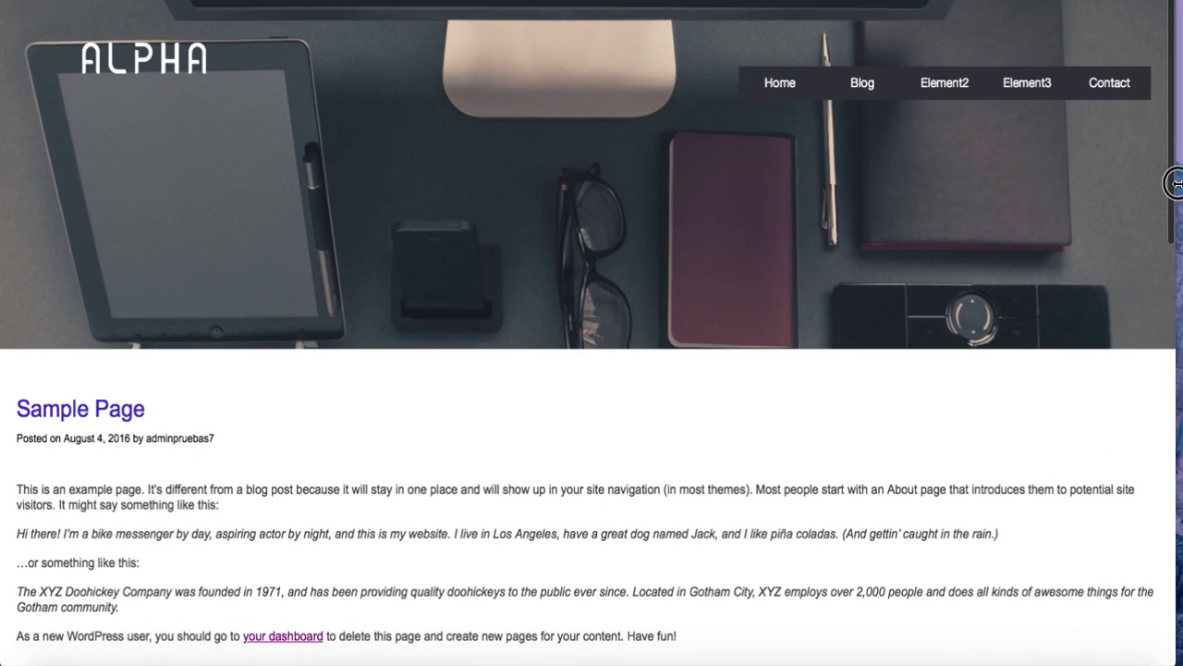
pyautogui.click(802, 85)
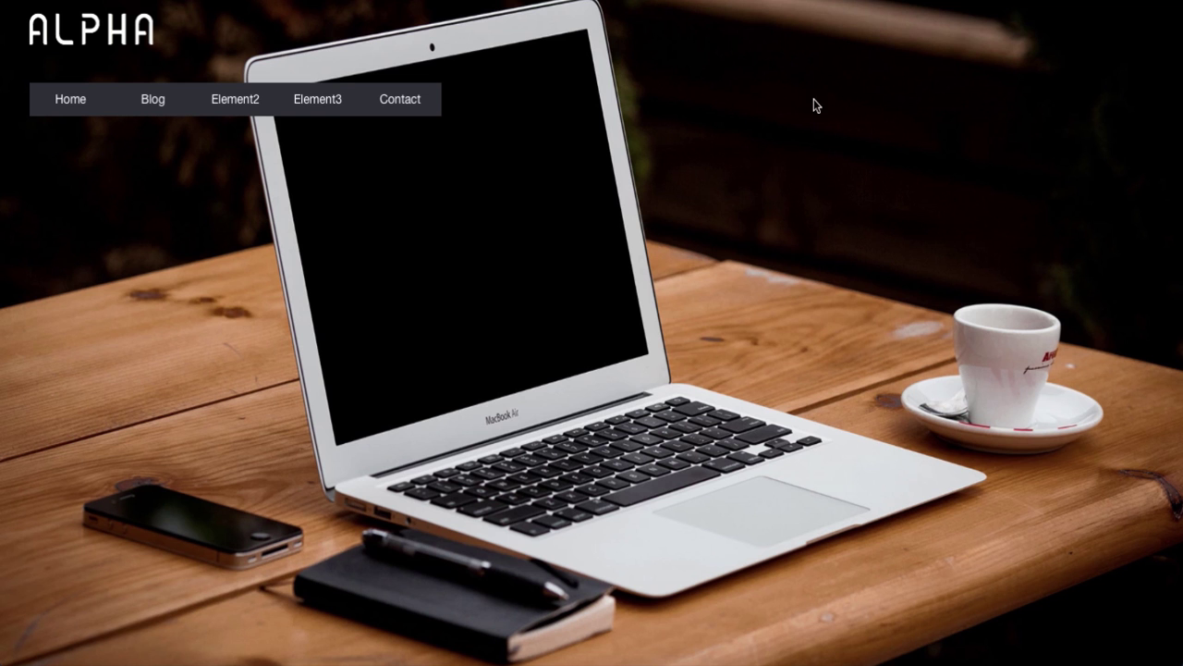